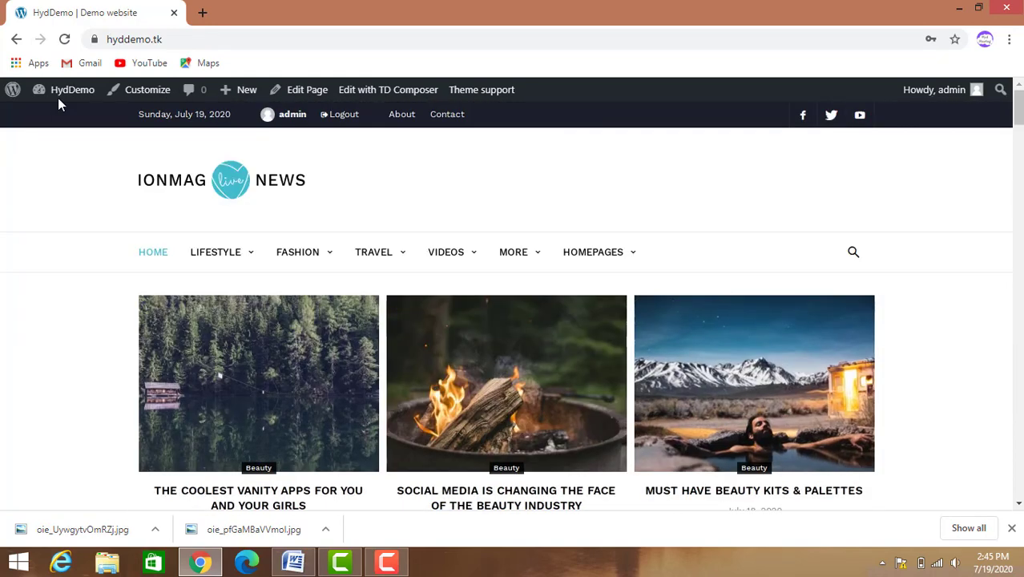
Go from the live site to its WordPress admin dashboard and open the General Settings page
{"action": "mouse_move", "coordinate": [63, 91]}
{"action": "left_click", "coordinate": [58, 116]}
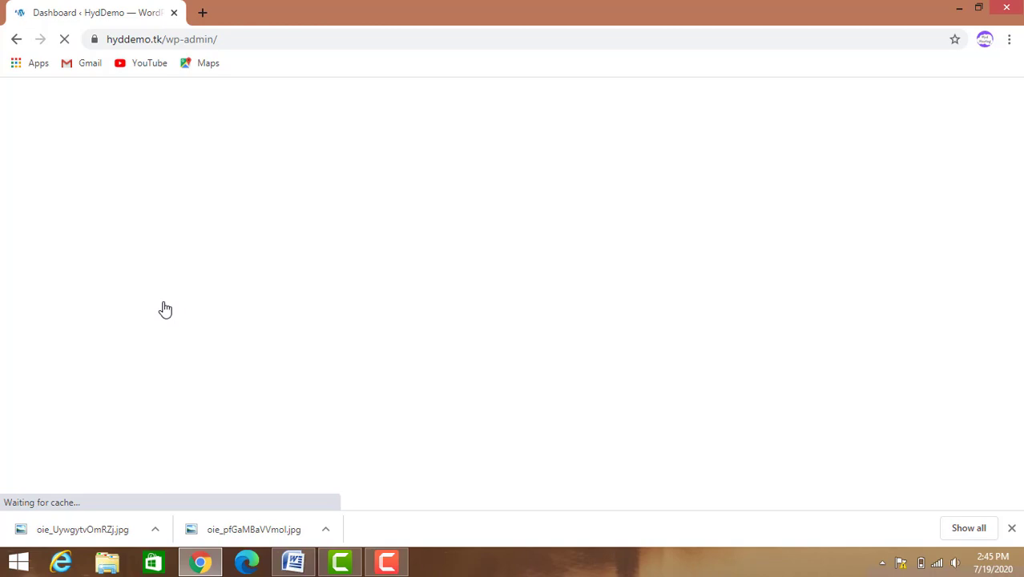
{"action": "scroll", "coordinate": [160, 305], "scroll_direction": "down", "scroll_amount": 2}
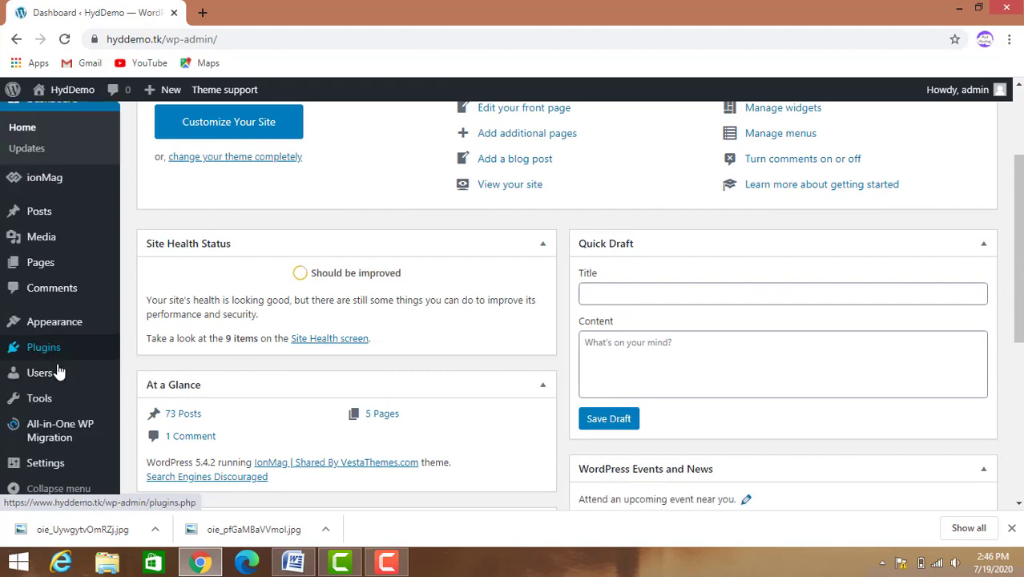
{"action": "scroll", "coordinate": [61, 378], "scroll_direction": "down", "scroll_amount": 2}
{"action": "scroll", "coordinate": [61, 378], "scroll_direction": "down", "scroll_amount": 1}
{"action": "mouse_move", "coordinate": [65, 465]}
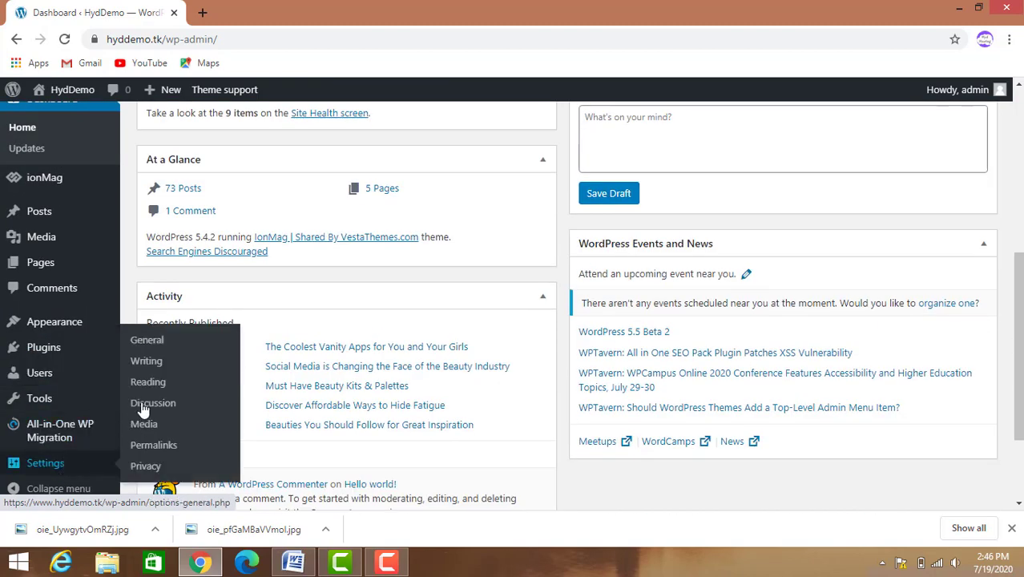
{"action": "left_click", "coordinate": [155, 346]}
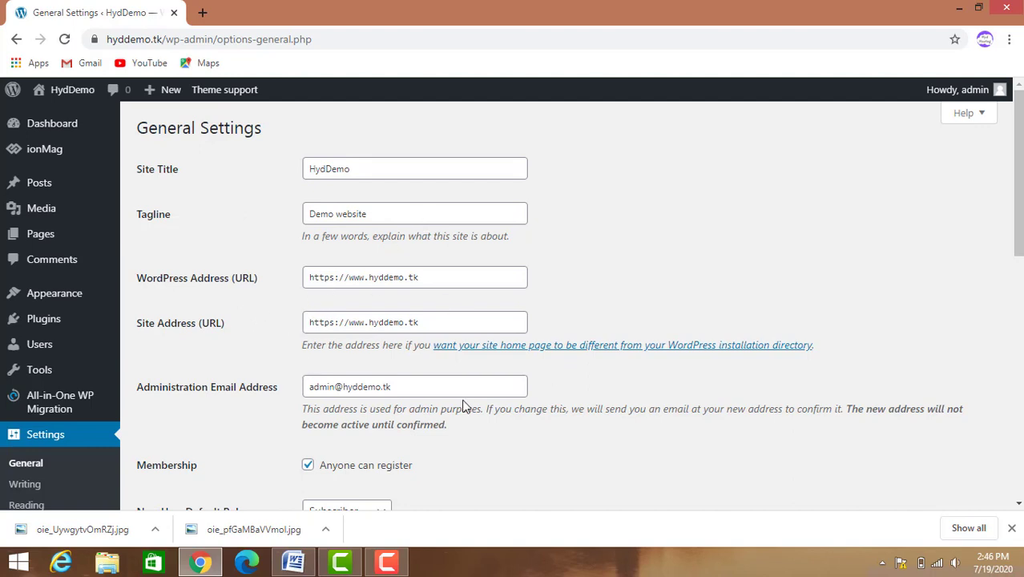
Review the general settings from the site title through the date and time formats, and save them
{"action": "scroll", "coordinate": [464, 384], "scroll_direction": "down", "scroll_amount": 1}
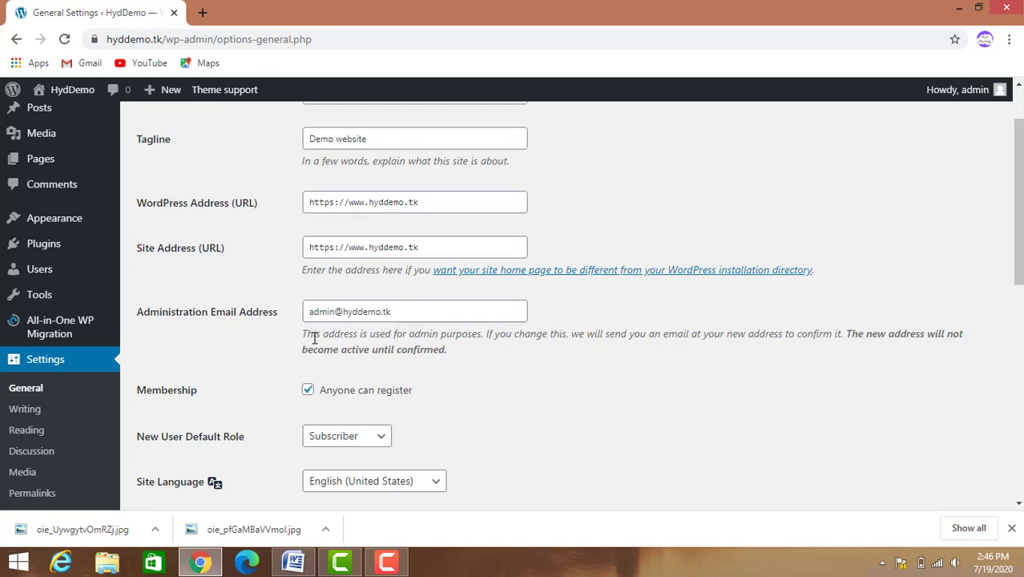
{"action": "scroll", "coordinate": [314, 337], "scroll_direction": "down", "scroll_amount": 1}
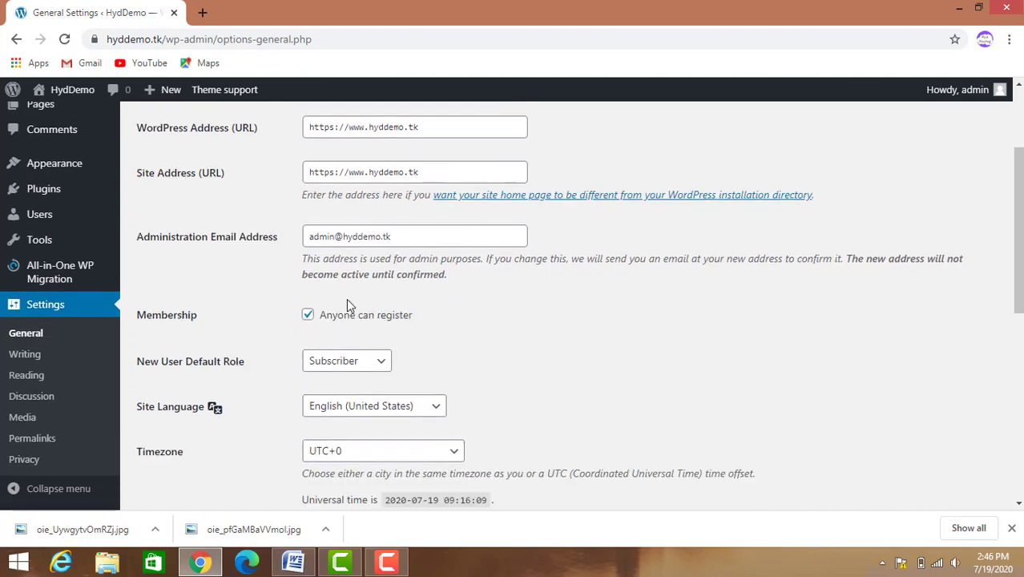
{"action": "scroll", "coordinate": [347, 297], "scroll_direction": "down", "scroll_amount": 2}
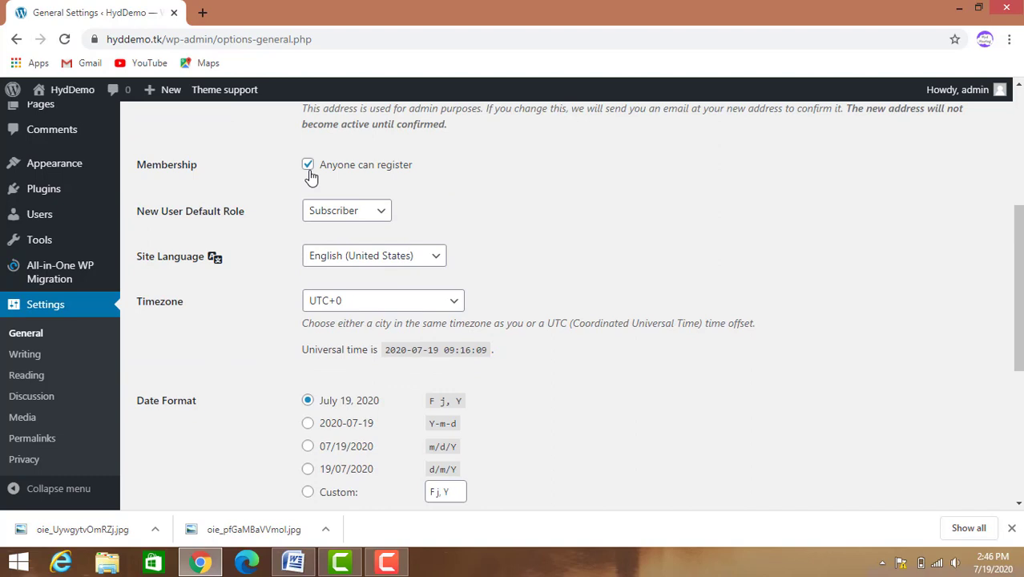
{"action": "scroll", "coordinate": [506, 372], "scroll_direction": "down", "scroll_amount": 4}
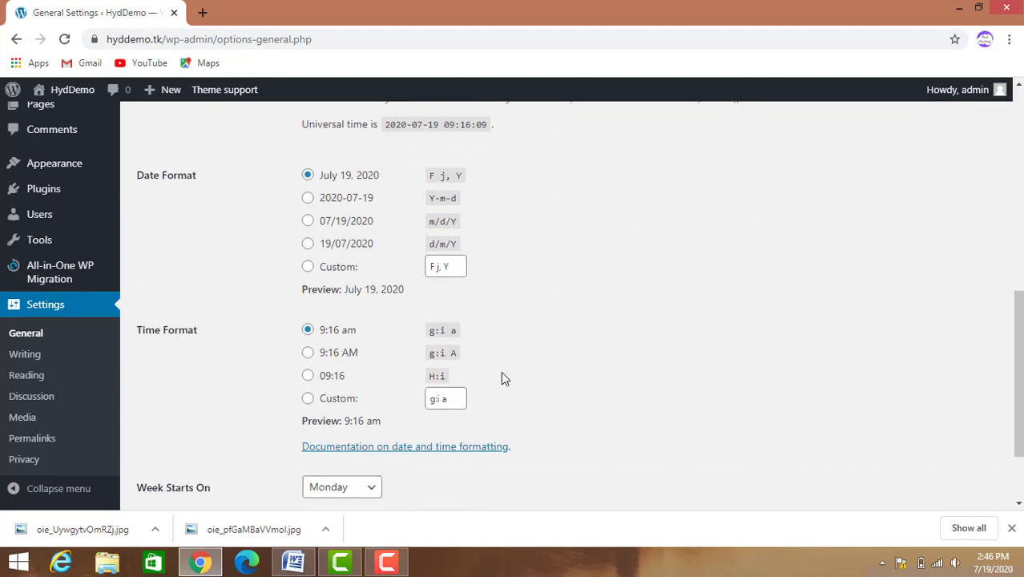
{"action": "left_click", "coordinate": [181, 437]}
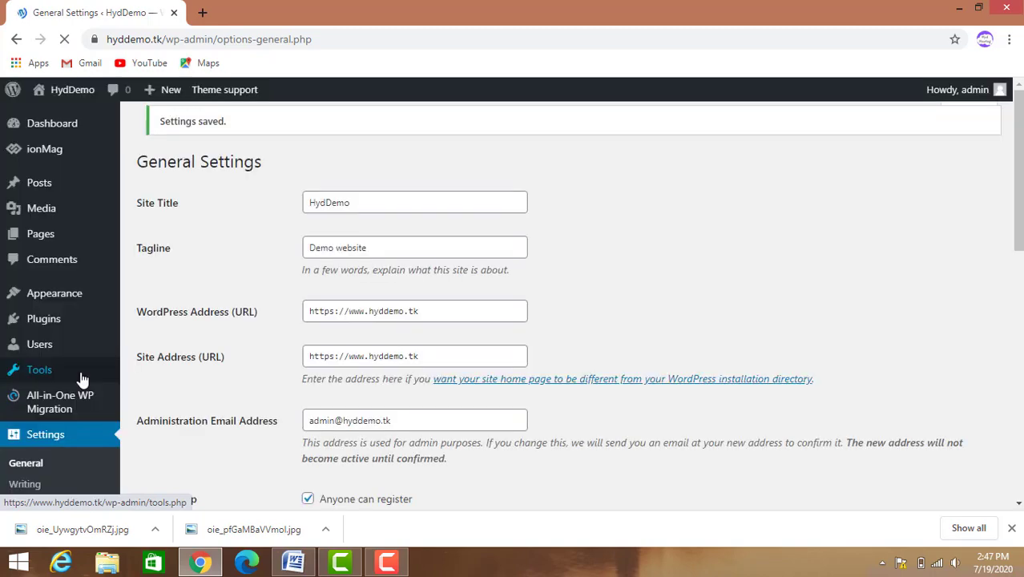
In the Writing Settings, choose Sports as the default post category and save the changes
{"action": "scroll", "coordinate": [77, 404], "scroll_direction": "down", "scroll_amount": 1}
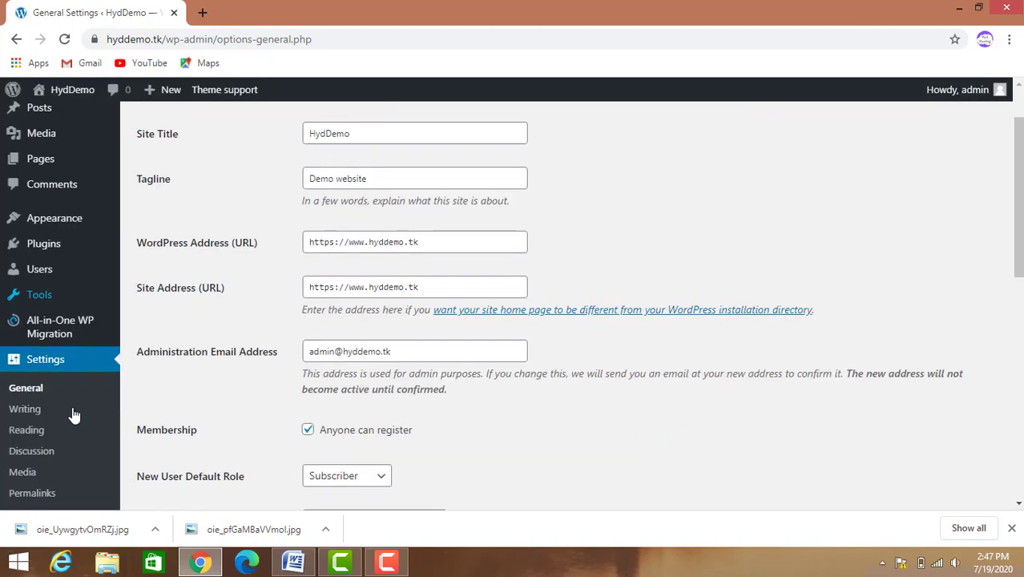
{"action": "left_click", "coordinate": [39, 413]}
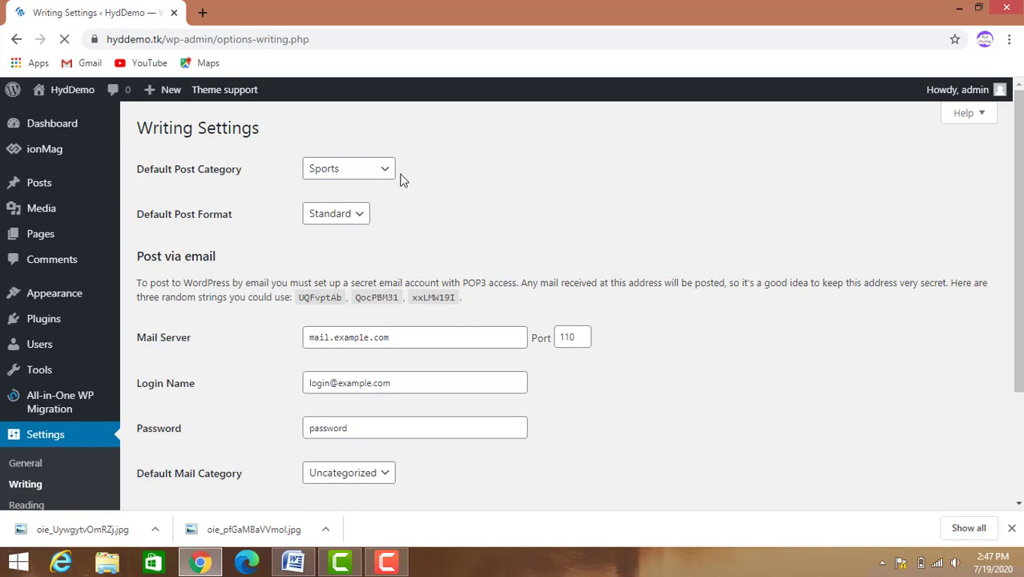
{"action": "left_click", "coordinate": [387, 171]}
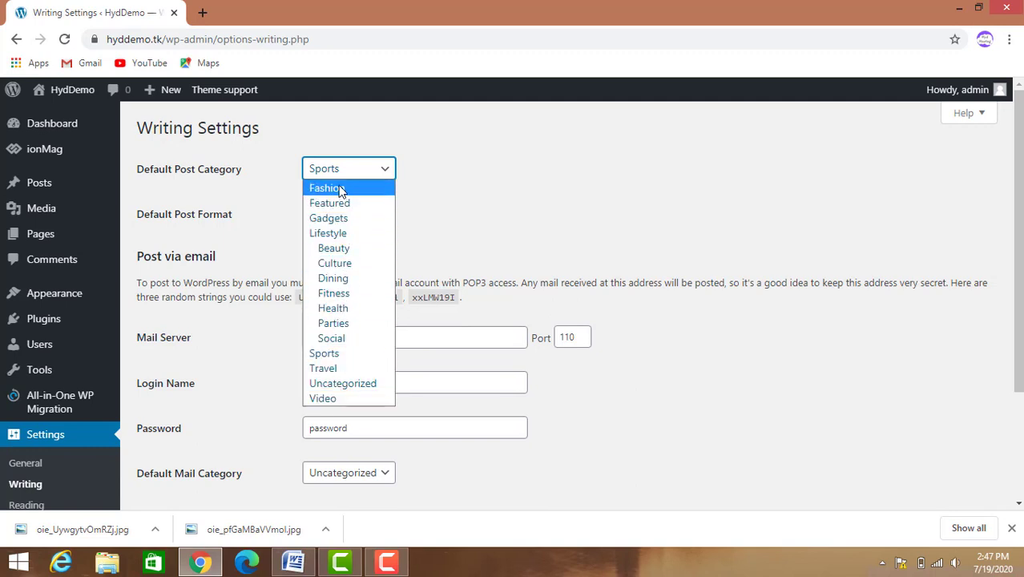
{"action": "left_click", "coordinate": [328, 359]}
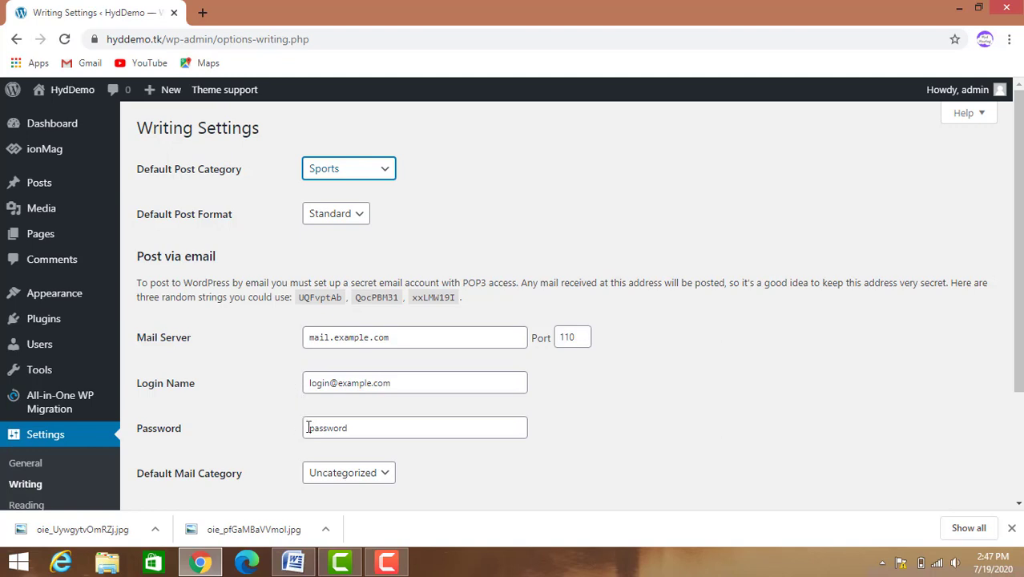
{"action": "scroll", "coordinate": [416, 322], "scroll_direction": "down", "scroll_amount": 3}
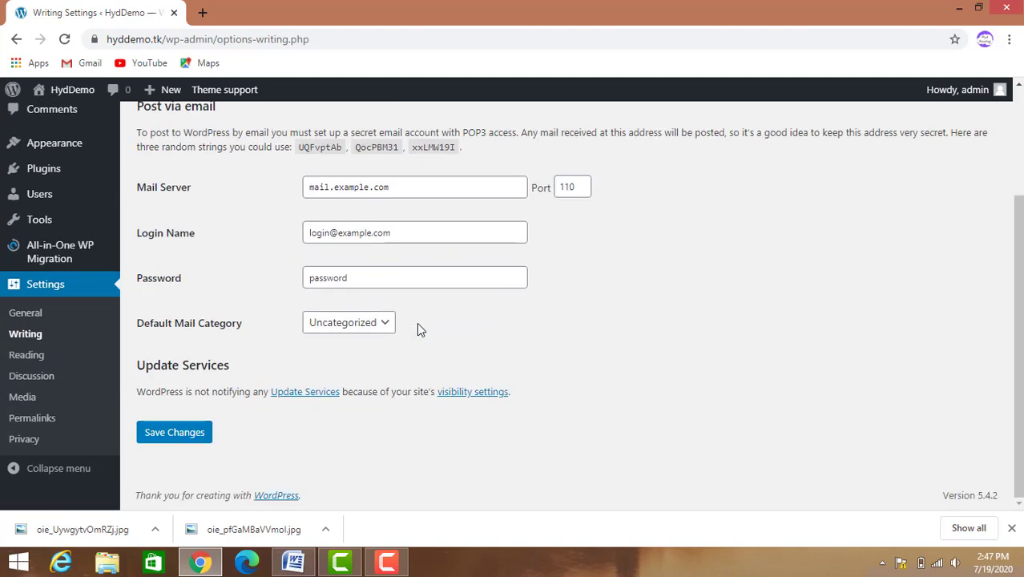
{"action": "left_click", "coordinate": [187, 439]}
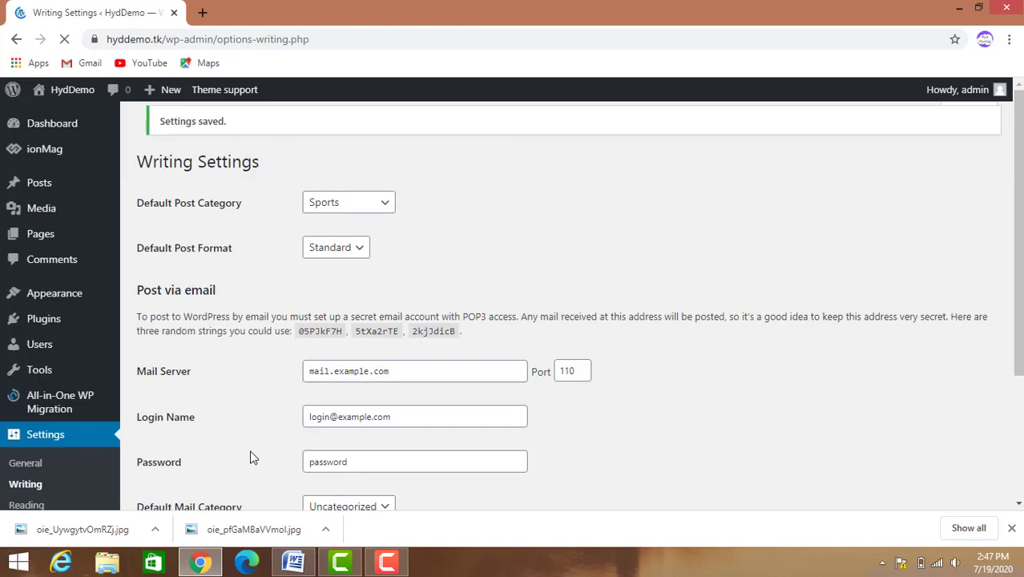
In the Reading Settings, choose Home as the static homepage and save the changes
{"action": "scroll", "coordinate": [64, 432], "scroll_direction": "down", "scroll_amount": 1}
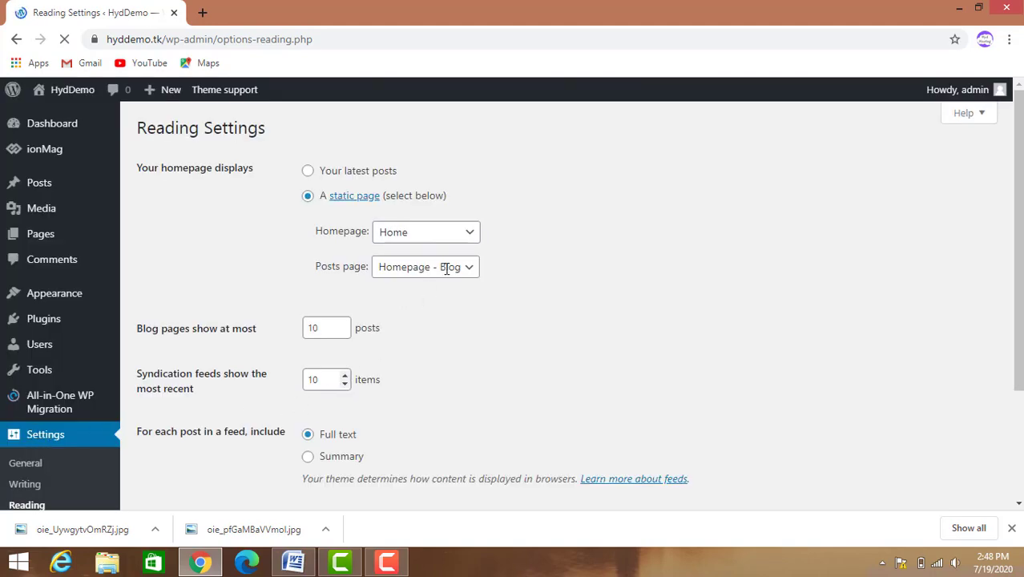
{"action": "left_click", "coordinate": [473, 234]}
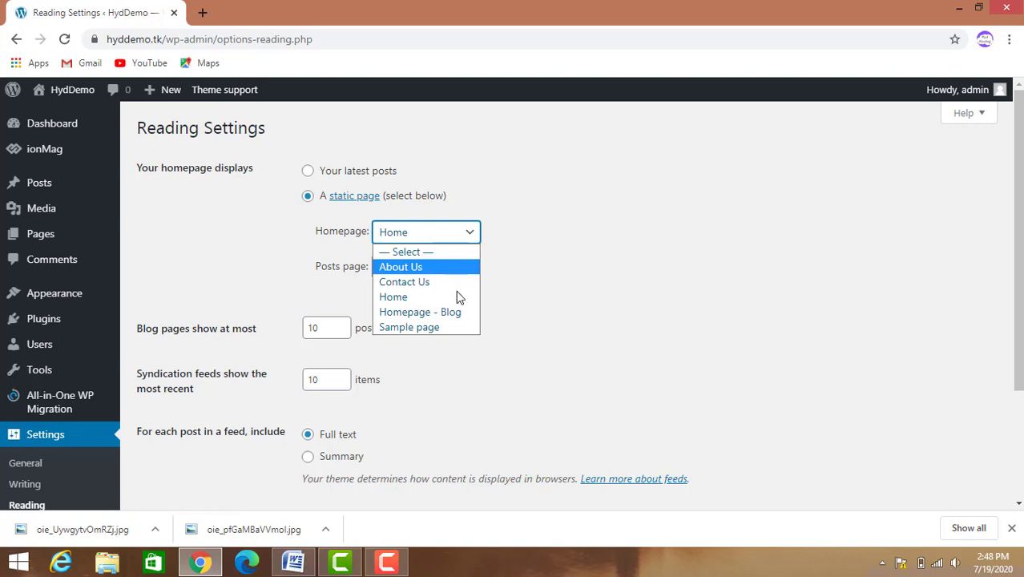
{"action": "left_click", "coordinate": [451, 302]}
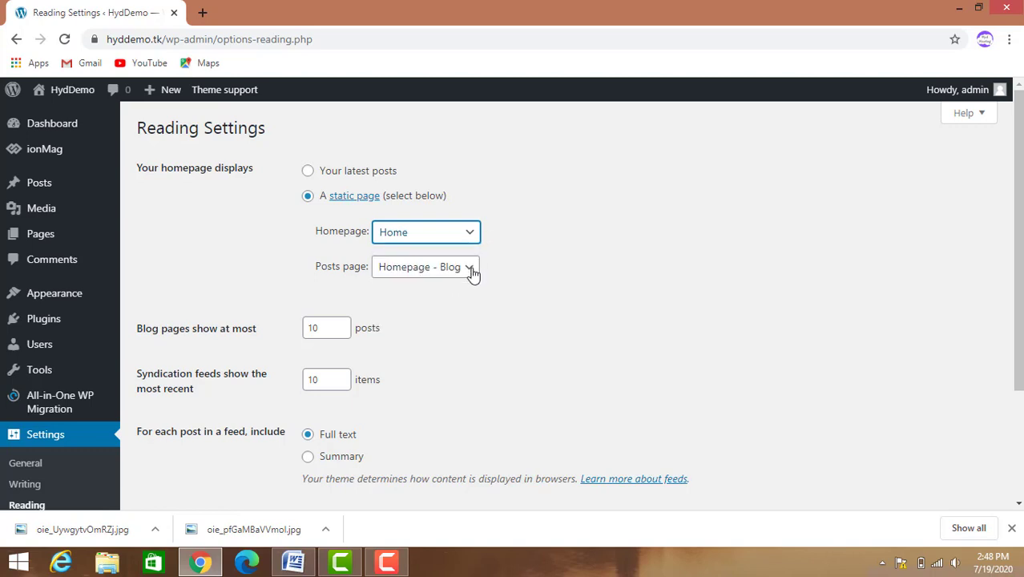
{"action": "scroll", "coordinate": [405, 344], "scroll_direction": "down", "scroll_amount": 3}
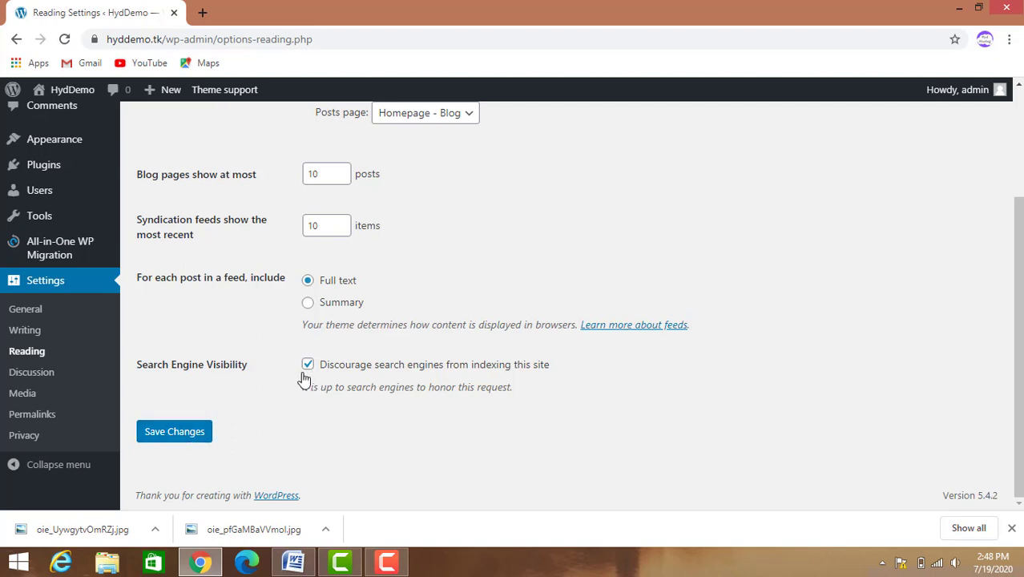
{"action": "left_click", "coordinate": [183, 436]}
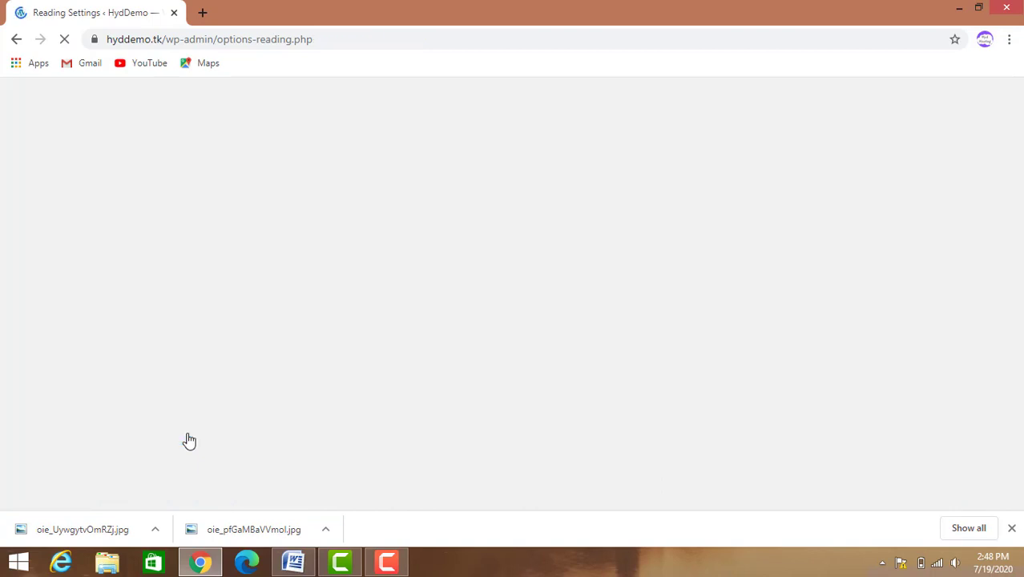
{"action": "scroll", "coordinate": [188, 439], "scroll_direction": "down", "scroll_amount": 2}
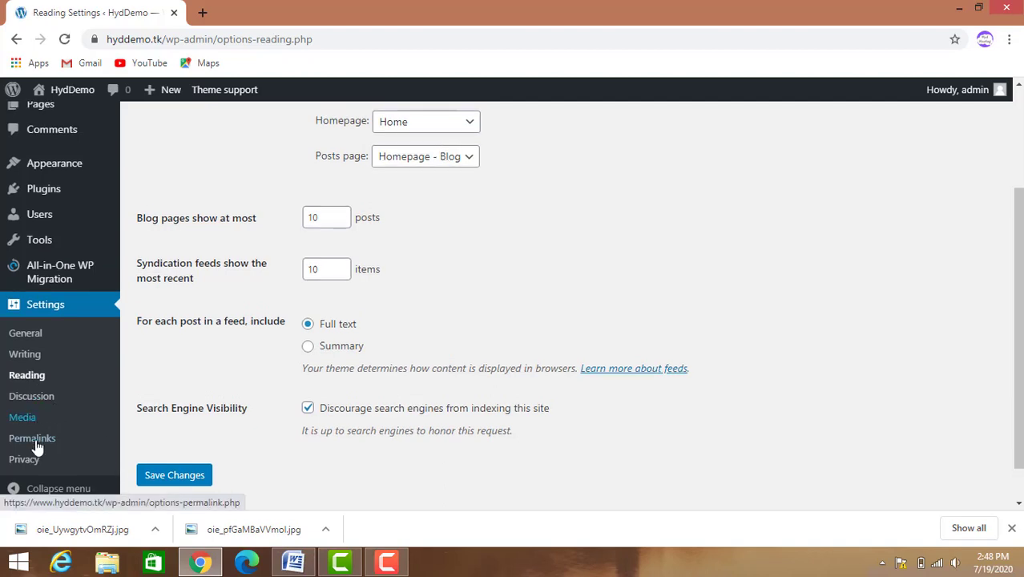
{"action": "scroll", "coordinate": [238, 442], "scroll_direction": "up", "scroll_amount": 2}
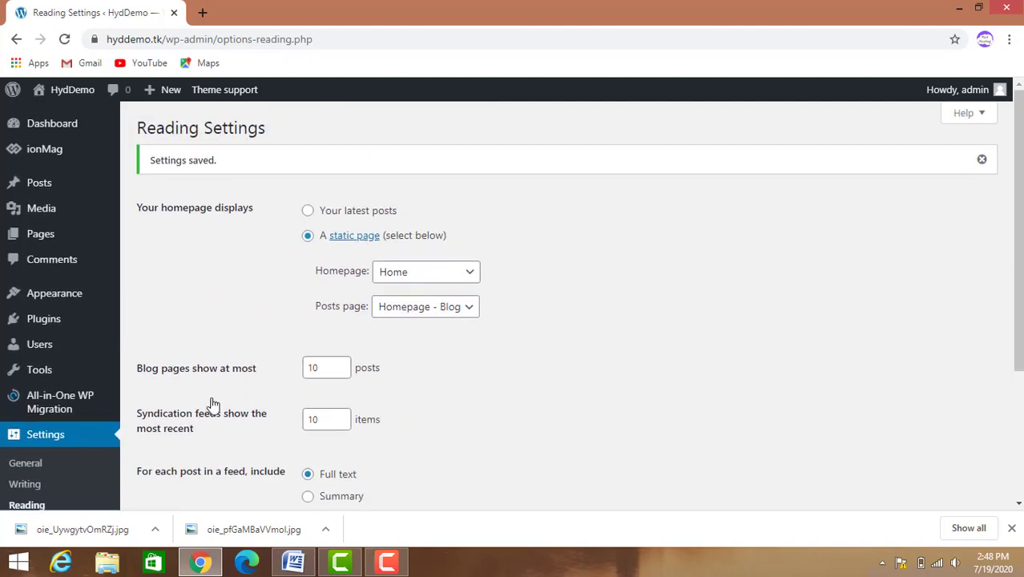
{"action": "scroll", "coordinate": [88, 443], "scroll_direction": "down", "scroll_amount": 2}
{"action": "scroll", "coordinate": [87, 443], "scroll_direction": "down", "scroll_amount": 2}
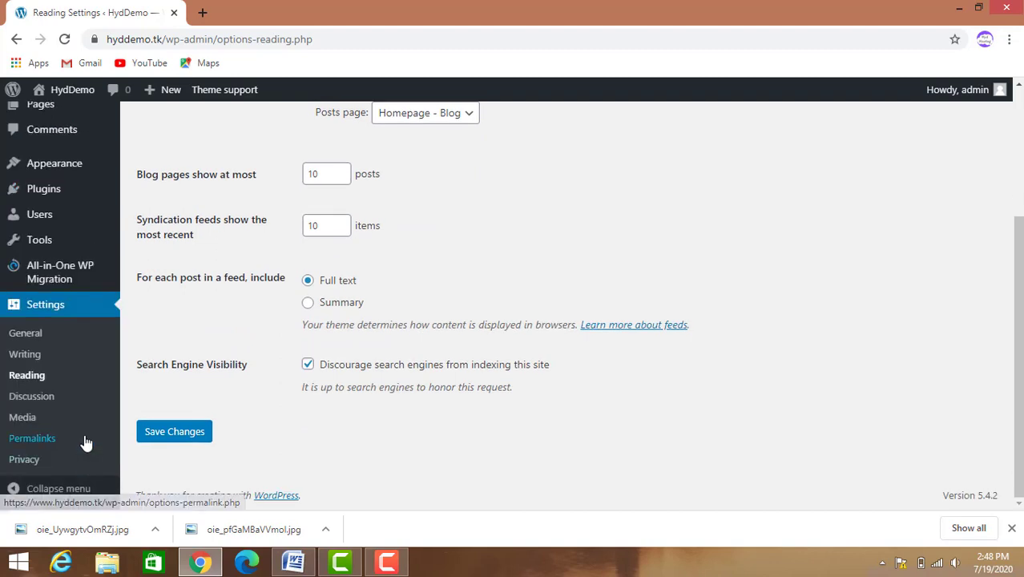
{"action": "scroll", "coordinate": [77, 376], "scroll_direction": "up", "scroll_amount": 2}
{"action": "scroll", "coordinate": [77, 377], "scroll_direction": "up", "scroll_amount": 2}
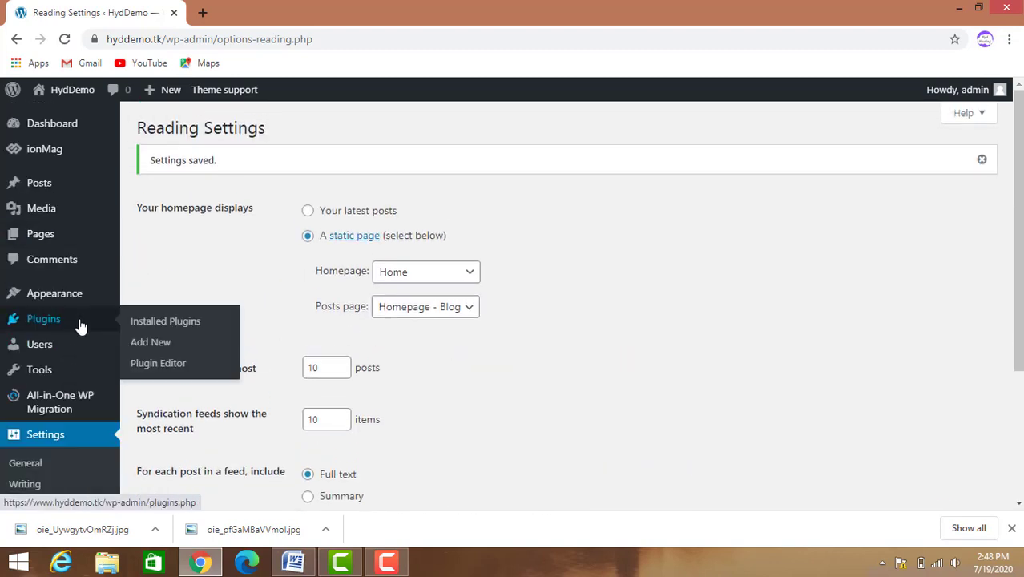
Open the ionMag theme panel and look through its list of setting categories
{"action": "mouse_move", "coordinate": [58, 154]}
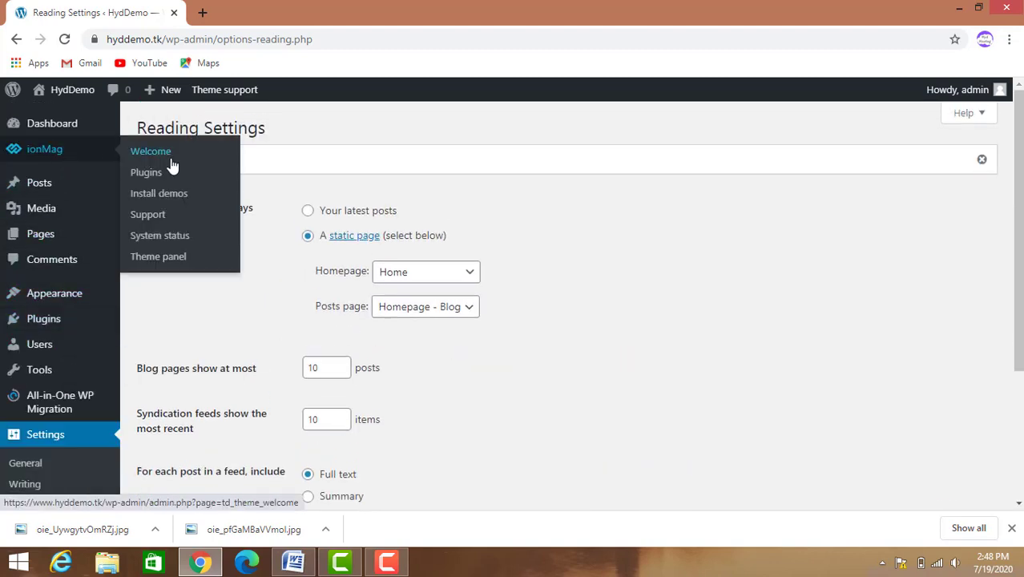
{"action": "left_click", "coordinate": [158, 265]}
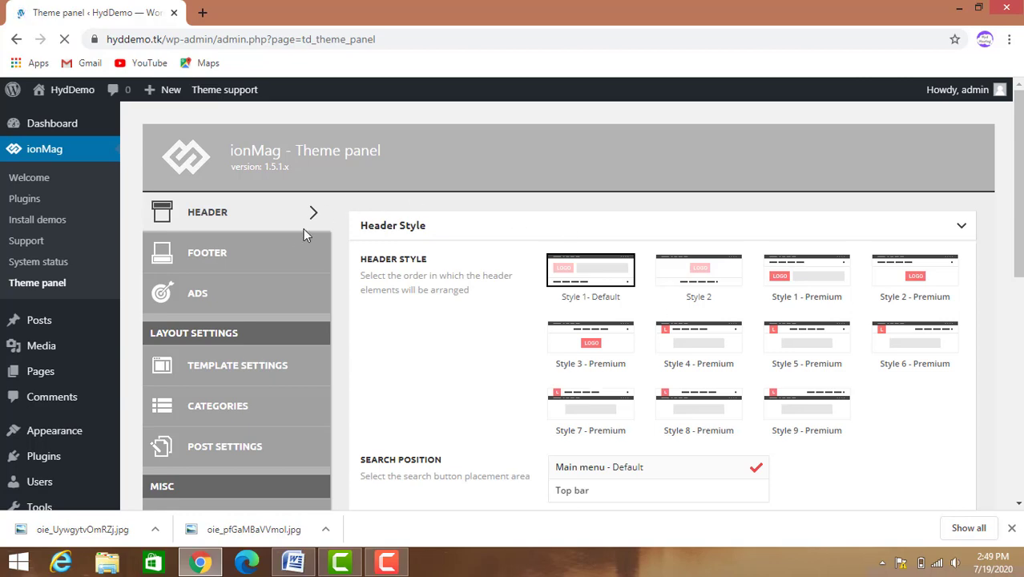
{"action": "scroll", "coordinate": [273, 288], "scroll_direction": "down", "scroll_amount": 5}
{"action": "scroll", "coordinate": [265, 353], "scroll_direction": "down", "scroll_amount": 2}
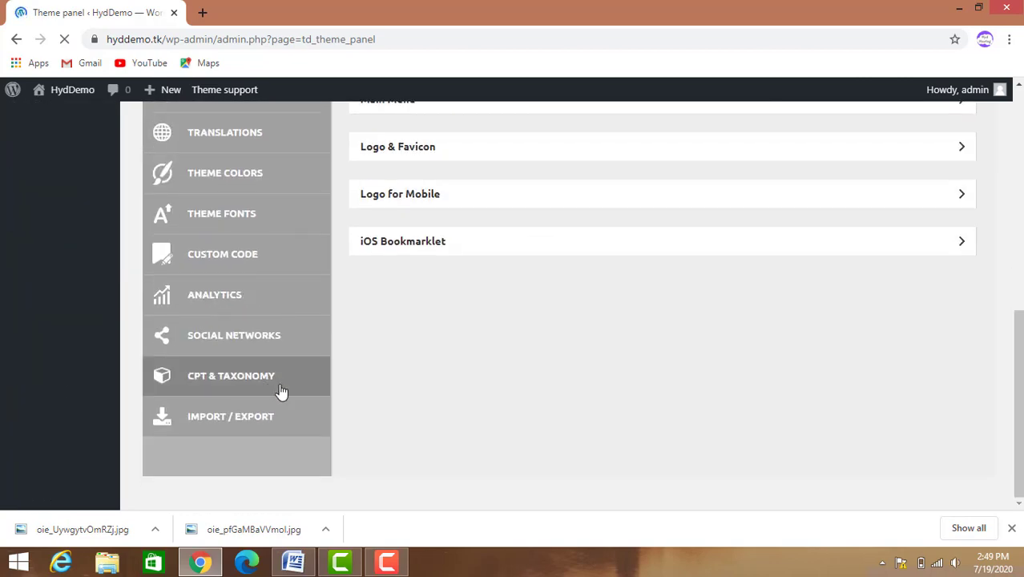
{"action": "scroll", "coordinate": [284, 390], "scroll_direction": "up", "scroll_amount": 6}
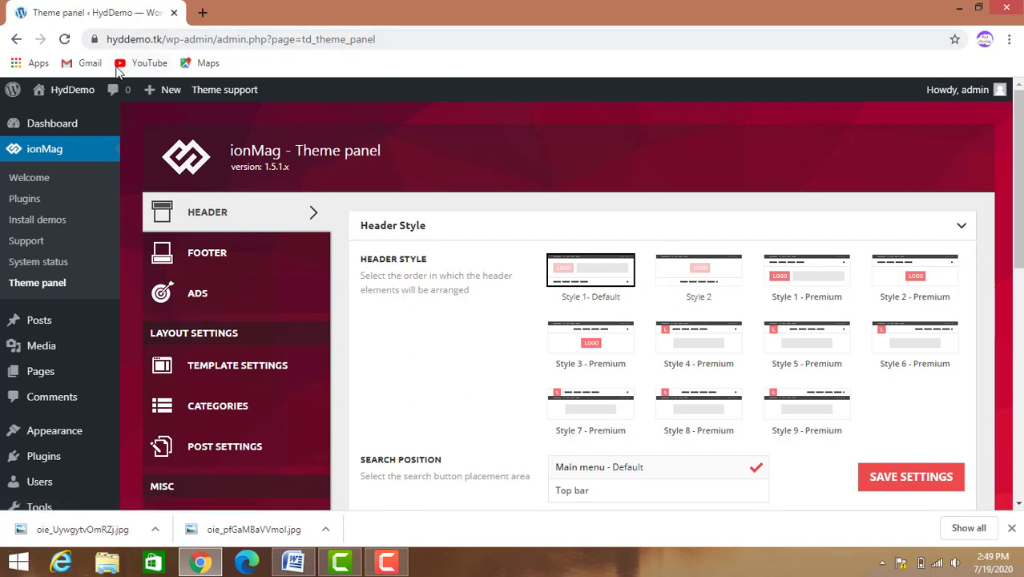
Examine the header styles in the theme panel, then expand the Top Bar section and review its layout, menu, social icon, sign-in and date options
{"action": "mouse_move", "coordinate": [55, 106]}
{"action": "scroll", "coordinate": [589, 357], "scroll_direction": "down", "scroll_amount": 2}
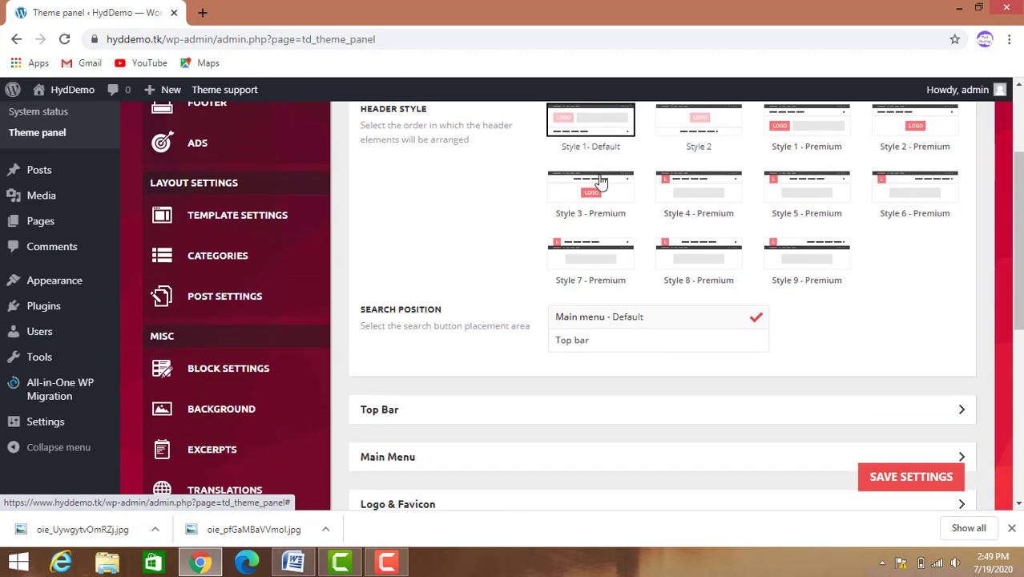
{"action": "scroll", "coordinate": [633, 358], "scroll_direction": "down", "scroll_amount": 2}
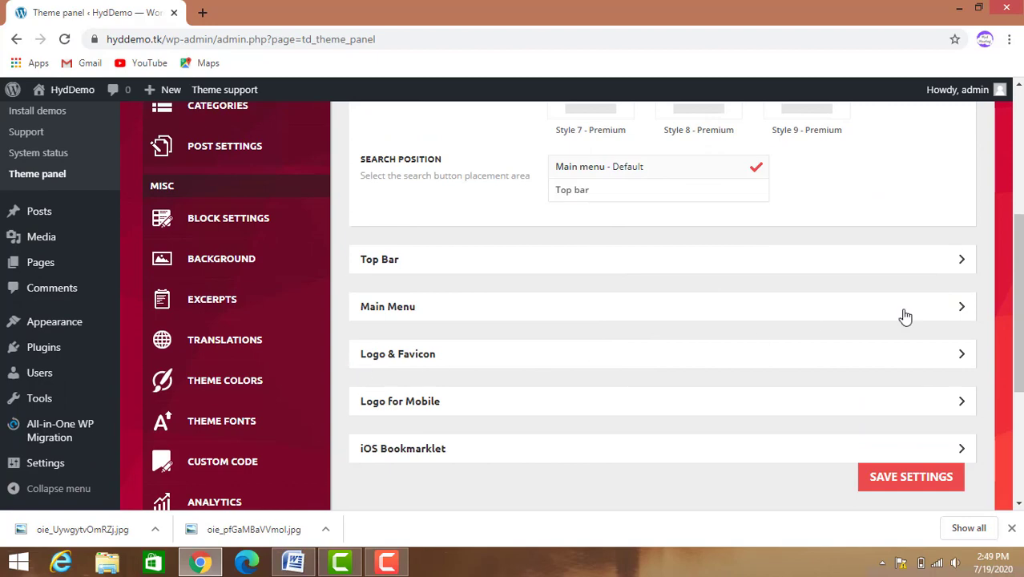
{"action": "left_click", "coordinate": [961, 261]}
{"action": "scroll", "coordinate": [966, 268], "scroll_direction": "down", "scroll_amount": 3}
{"action": "scroll", "coordinate": [864, 298], "scroll_direction": "up", "scroll_amount": 6}
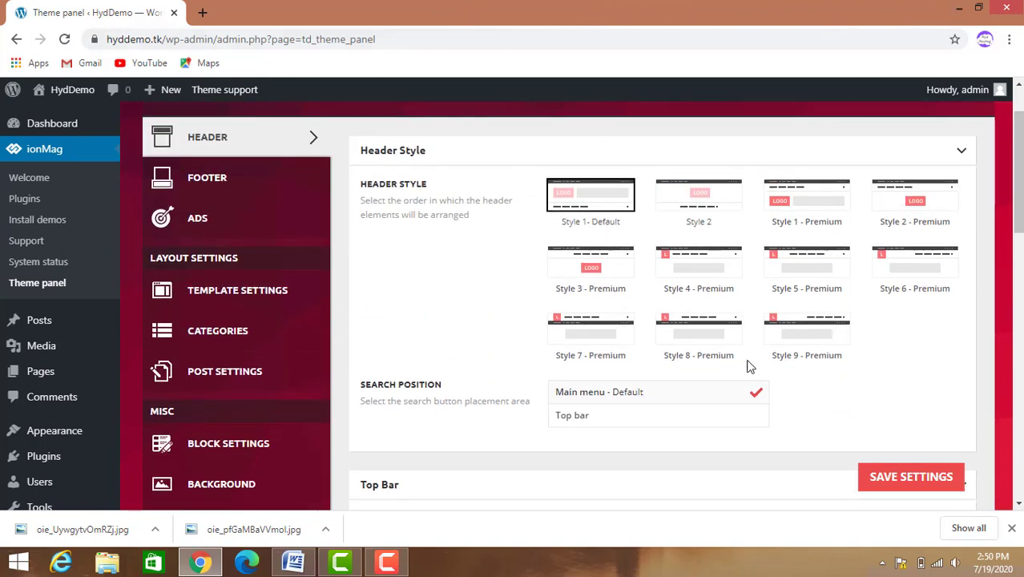
{"action": "scroll", "coordinate": [744, 366], "scroll_direction": "down", "scroll_amount": 4}
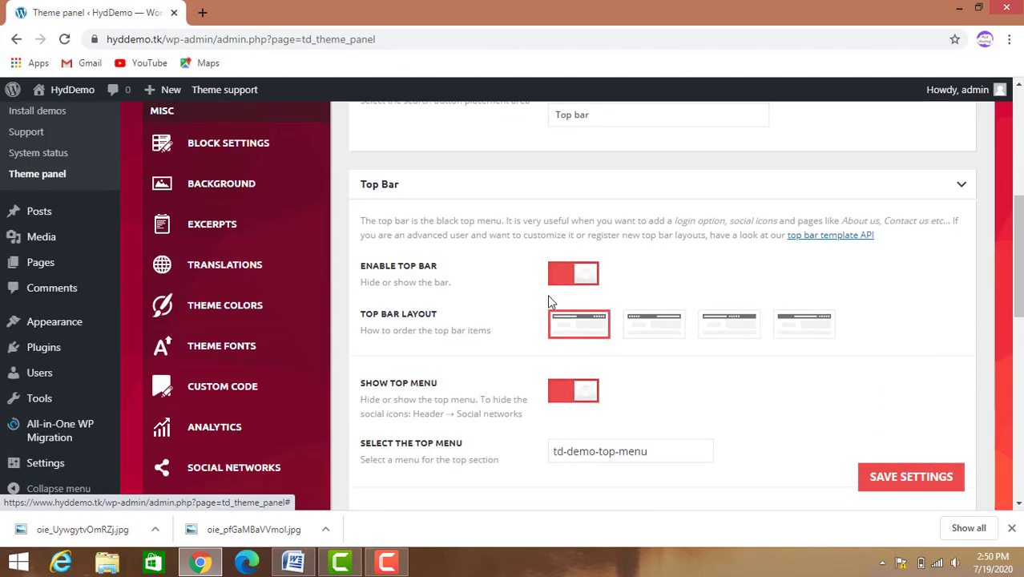
{"action": "scroll", "coordinate": [598, 380], "scroll_direction": "down", "scroll_amount": 2}
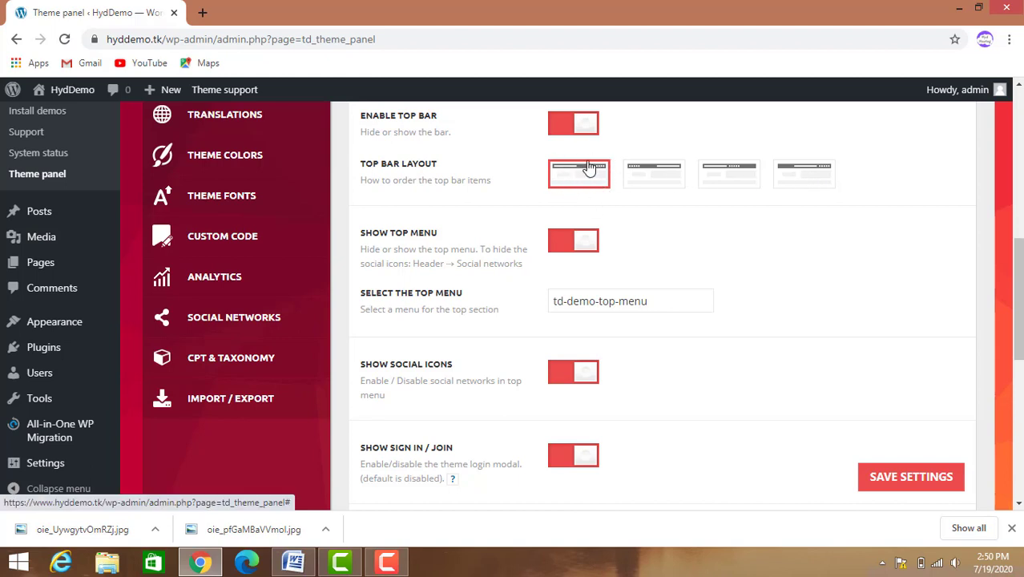
{"action": "scroll", "coordinate": [703, 406], "scroll_direction": "down", "scroll_amount": 4}
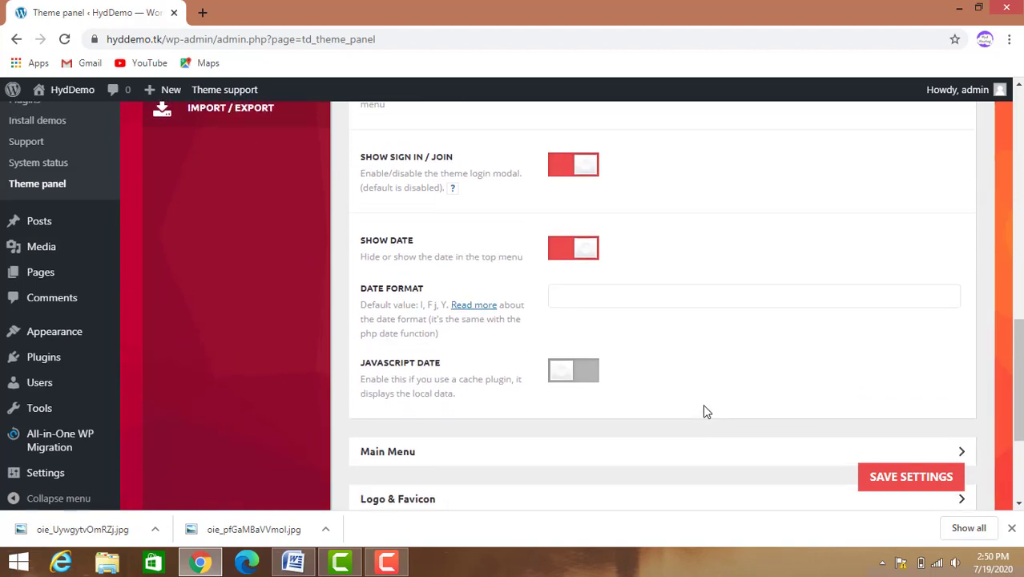
{"action": "scroll", "coordinate": [608, 341], "scroll_direction": "up", "scroll_amount": 3}
{"action": "scroll", "coordinate": [608, 340], "scroll_direction": "up", "scroll_amount": 1}
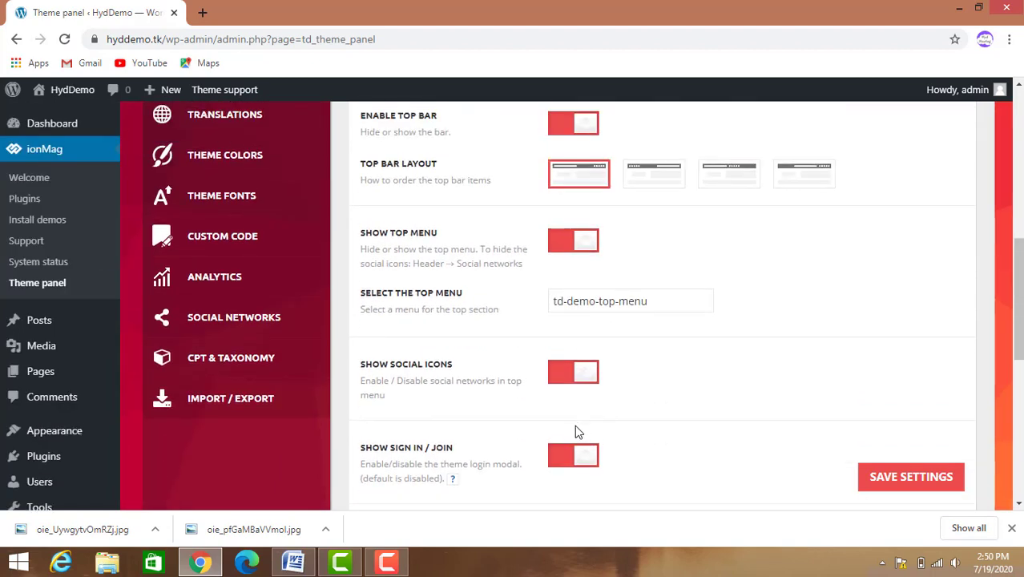
Expand the header's Main Menu section and review its header menu, mega menu preloader, sticky menu and sticky logo options
{"action": "scroll", "coordinate": [586, 475], "scroll_direction": "down", "scroll_amount": 6}
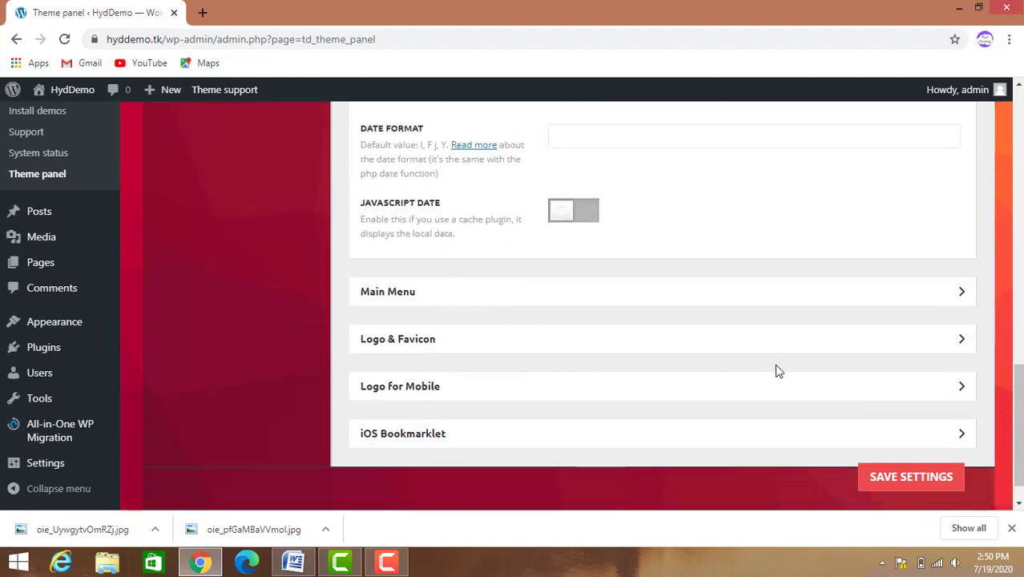
{"action": "left_click", "coordinate": [961, 291]}
{"action": "scroll", "coordinate": [959, 296], "scroll_direction": "down", "scroll_amount": 3}
{"action": "scroll", "coordinate": [659, 303], "scroll_direction": "up", "scroll_amount": 2}
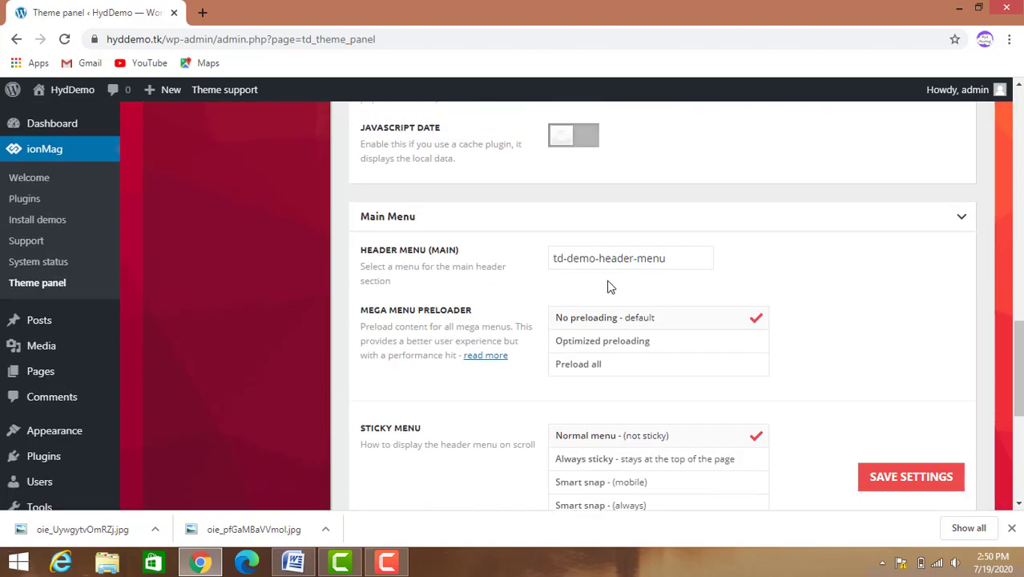
{"action": "scroll", "coordinate": [708, 274], "scroll_direction": "down", "scroll_amount": 3}
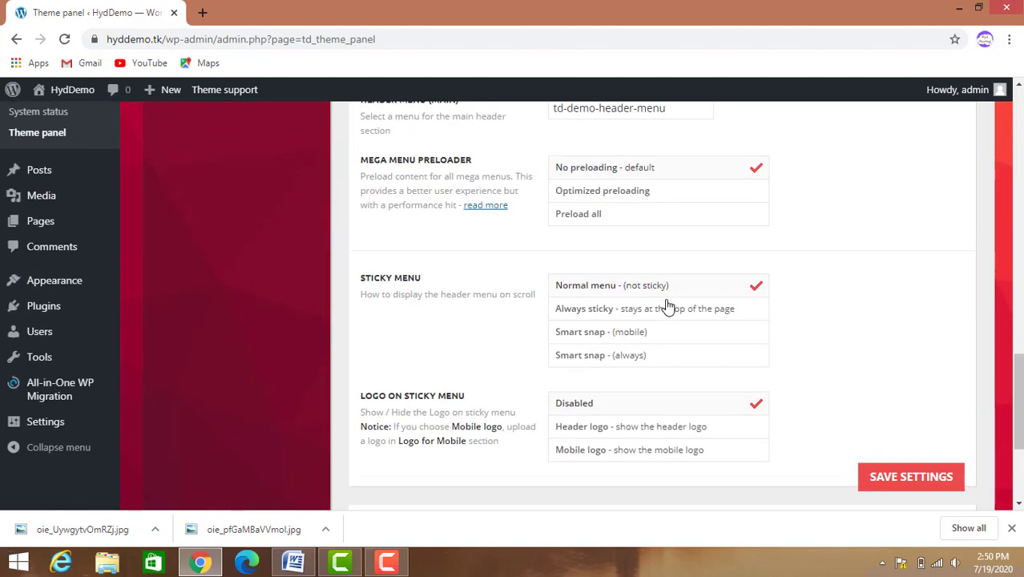
{"action": "scroll", "coordinate": [681, 338], "scroll_direction": "down", "scroll_amount": 3}
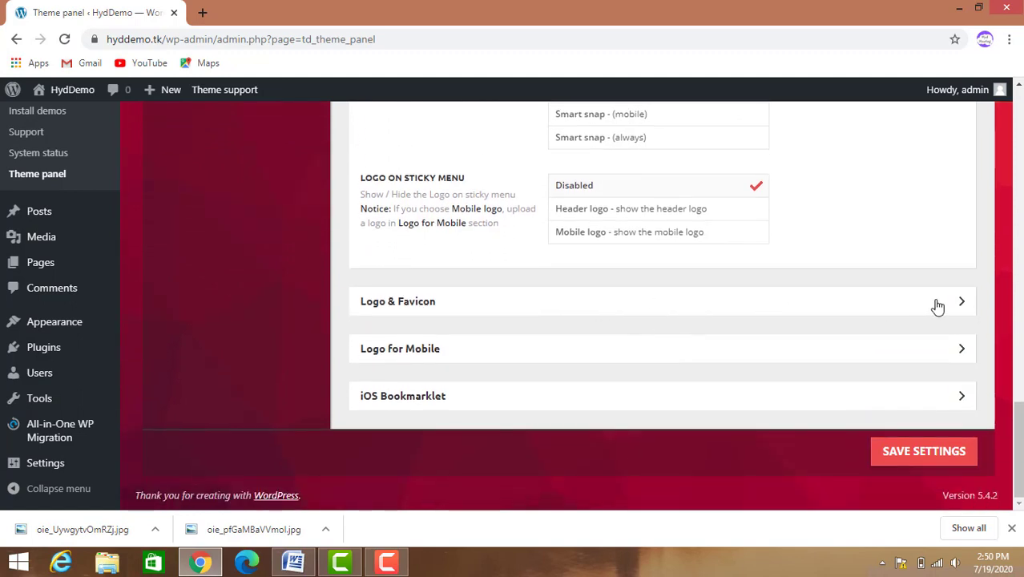
Expand the Logo & Favicon section, review its logo, retina logo, favicon and attribute fields, and save the header settings
{"action": "left_click", "coordinate": [961, 302]}
{"action": "scroll", "coordinate": [955, 311], "scroll_direction": "down", "scroll_amount": 2}
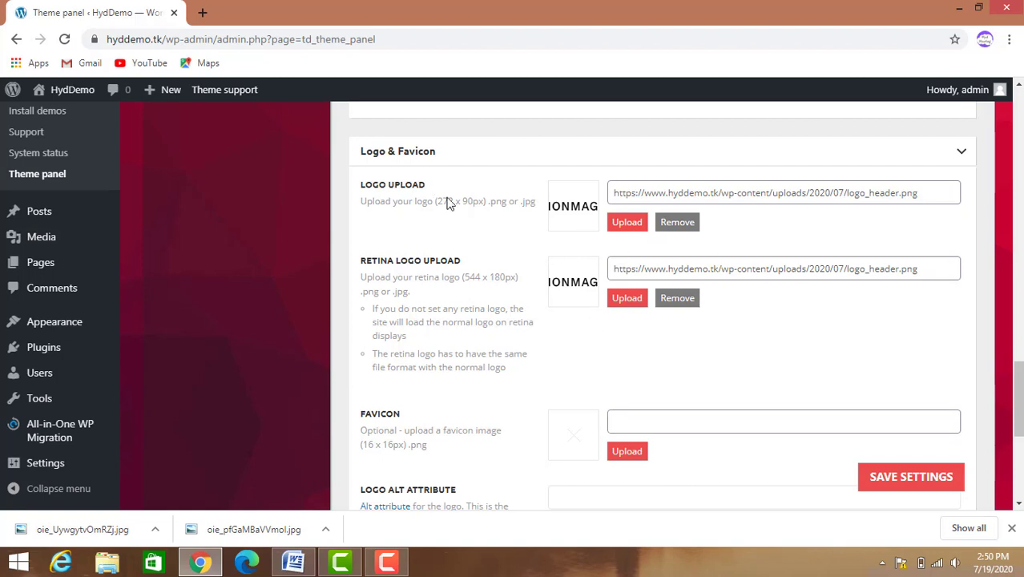
{"action": "scroll", "coordinate": [655, 388], "scroll_direction": "down", "scroll_amount": 3}
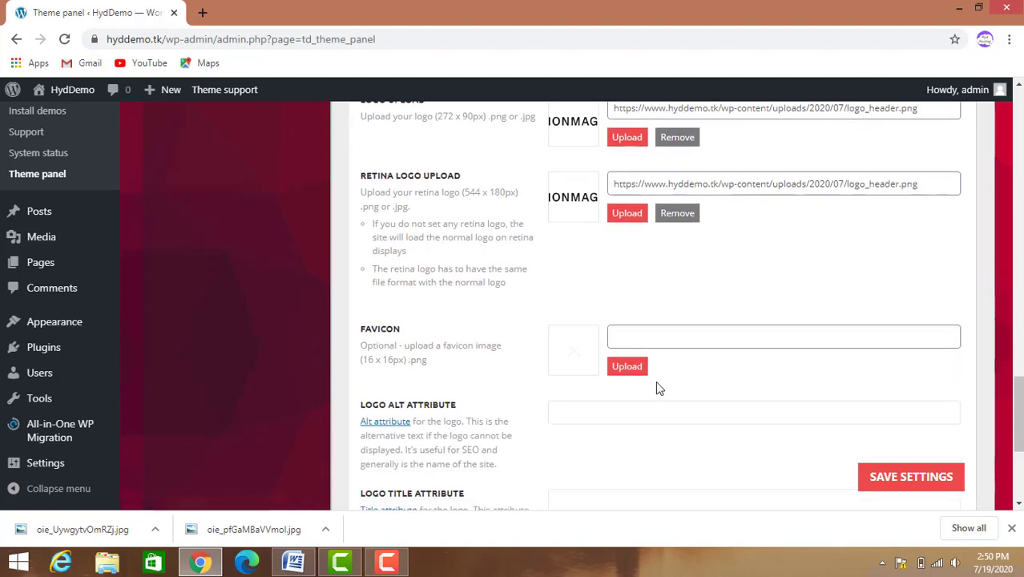
{"action": "scroll", "coordinate": [655, 387], "scroll_direction": "up", "scroll_amount": 1}
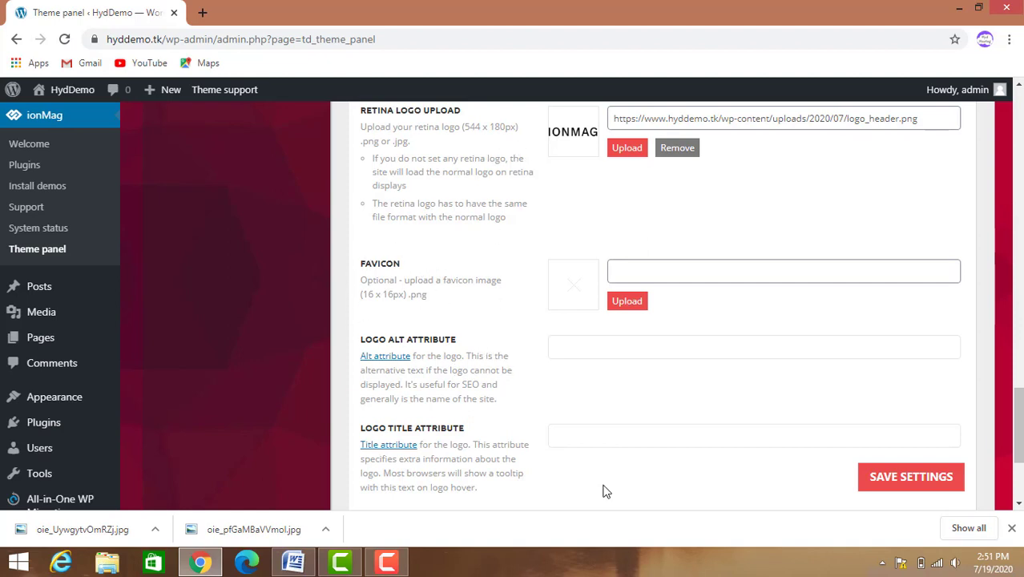
{"action": "scroll", "coordinate": [589, 412], "scroll_direction": "down", "scroll_amount": 2}
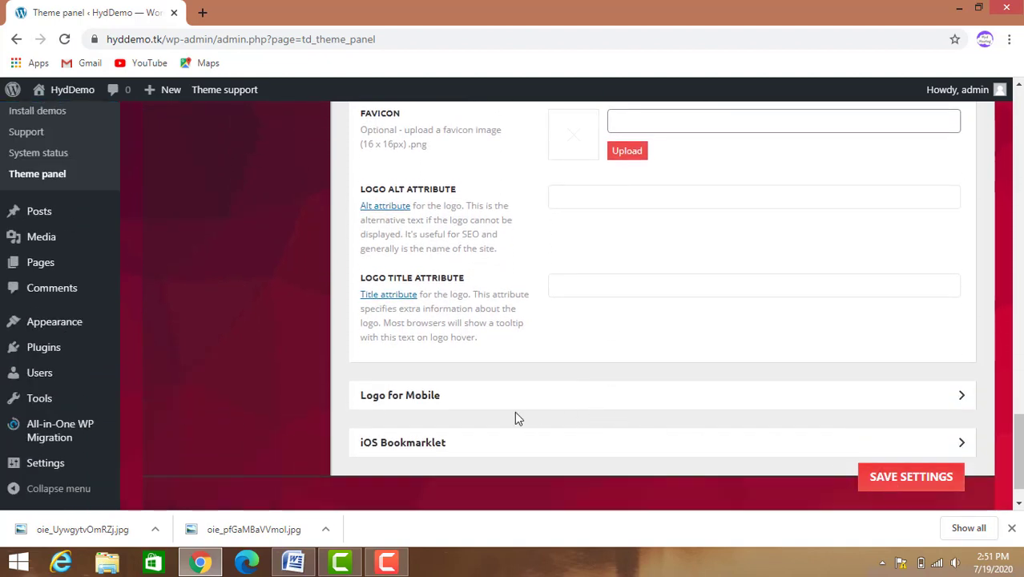
{"action": "left_click", "coordinate": [914, 485]}
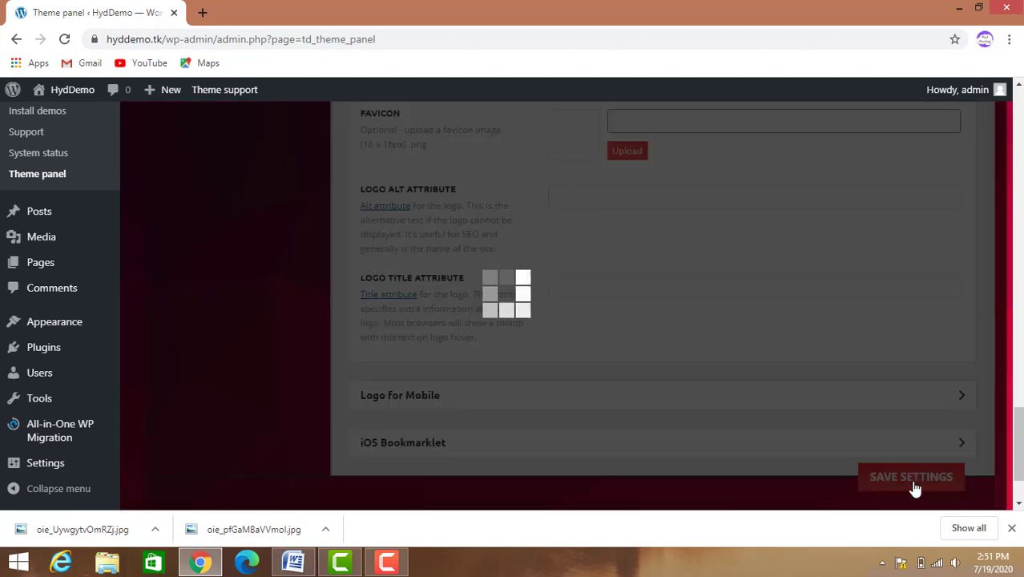
Open the theme panel's Footer settings and review the show-footer option and the footer templates
{"action": "scroll", "coordinate": [464, 423], "scroll_direction": "up", "scroll_amount": 15}
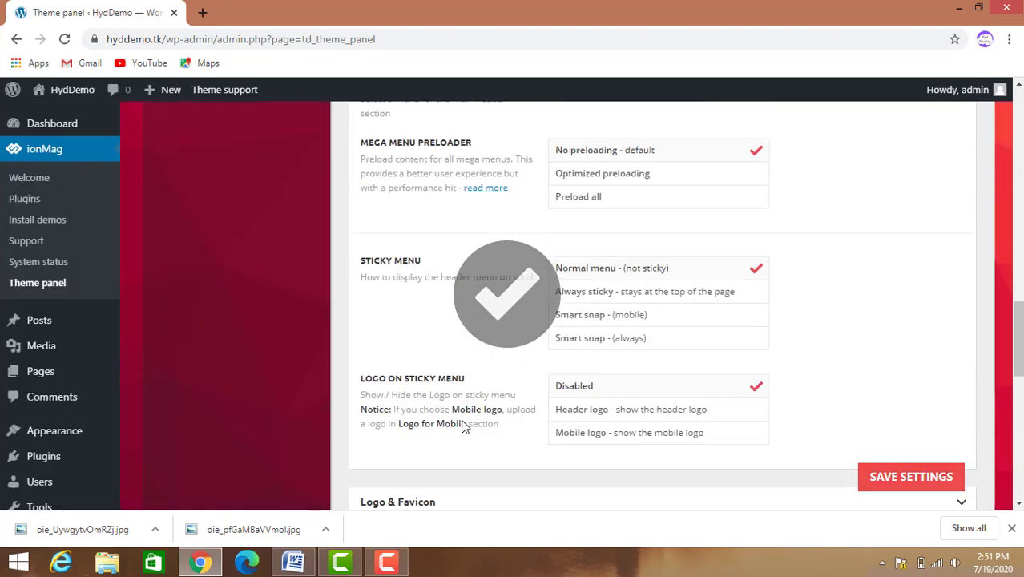
{"action": "scroll", "coordinate": [256, 240], "scroll_direction": "up", "scroll_amount": 4}
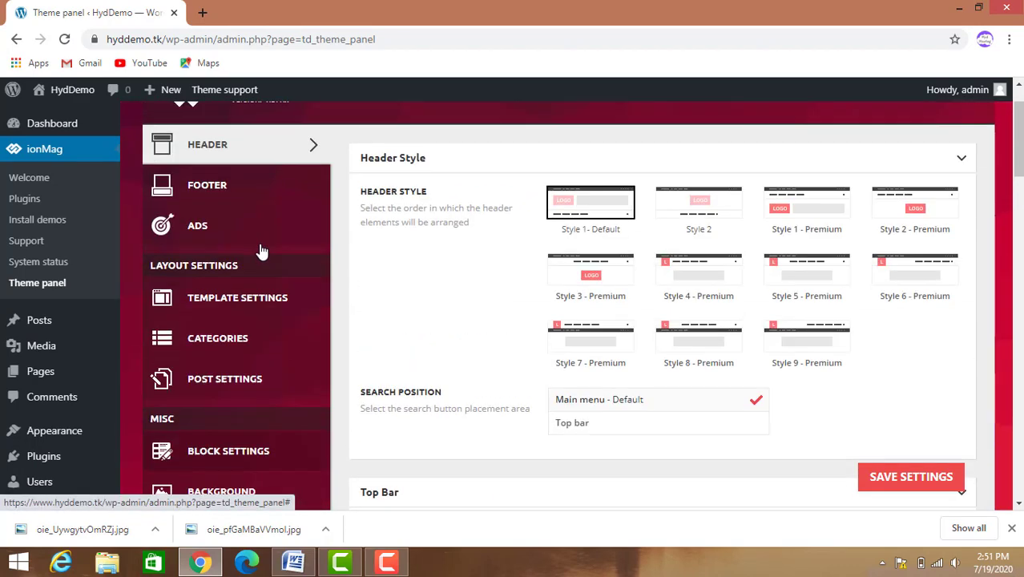
{"action": "left_click", "coordinate": [210, 186]}
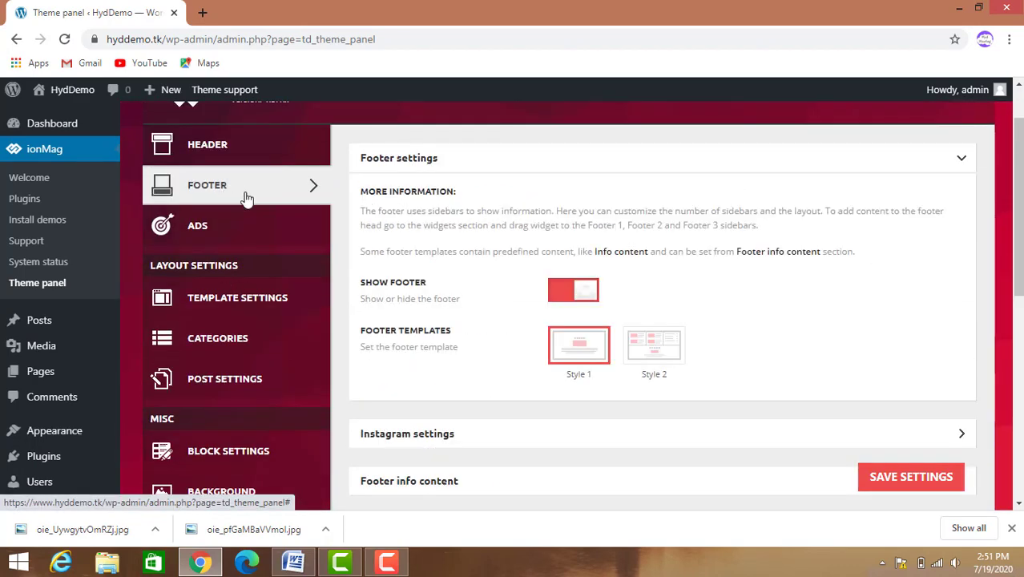
{"action": "scroll", "coordinate": [644, 302], "scroll_direction": "down", "scroll_amount": 1}
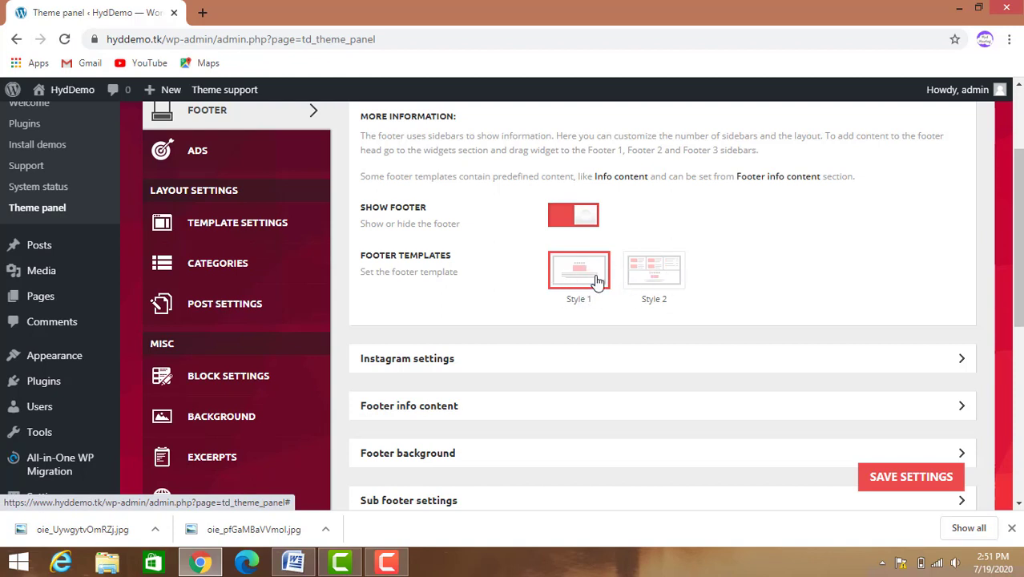
{"action": "scroll", "coordinate": [606, 320], "scroll_direction": "down", "scroll_amount": 1}
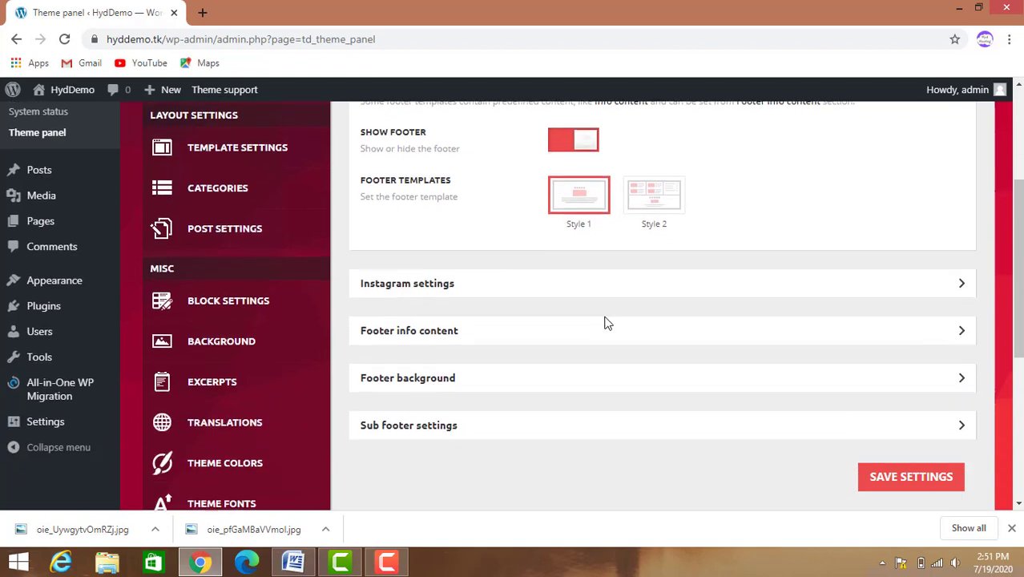
Expand the footer's Instagram settings and review the ID, images per row, number of rows and image gap options
{"action": "left_click", "coordinate": [957, 289]}
{"action": "scroll", "coordinate": [523, 388], "scroll_direction": "down", "scroll_amount": 2}
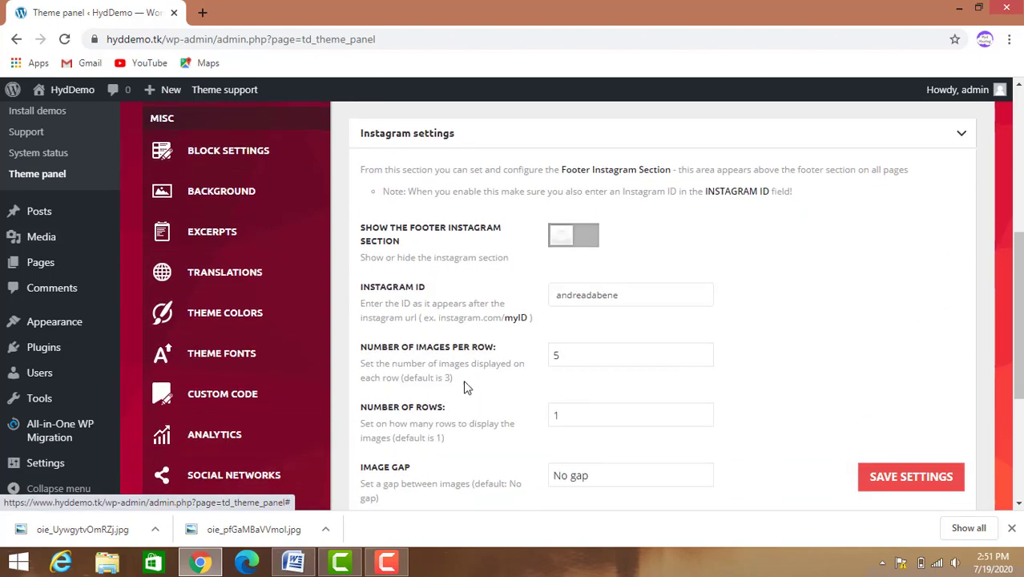
{"action": "scroll", "coordinate": [529, 371], "scroll_direction": "down", "scroll_amount": 3}
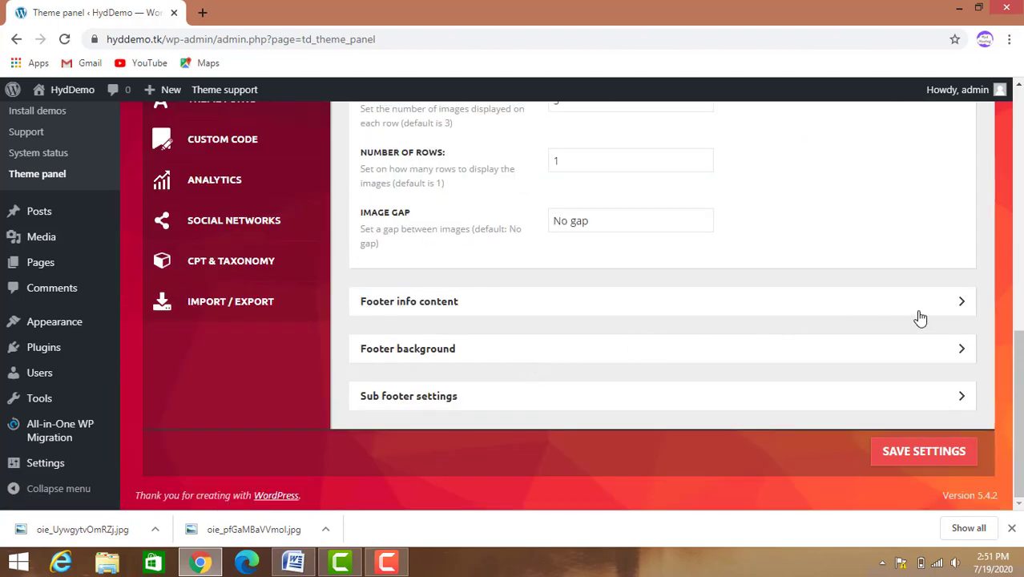
Expand the Footer info content section and review its logo, attribute, footer text, email address and social icon fields
{"action": "left_click", "coordinate": [959, 306]}
{"action": "scroll", "coordinate": [950, 318], "scroll_direction": "down", "scroll_amount": 3}
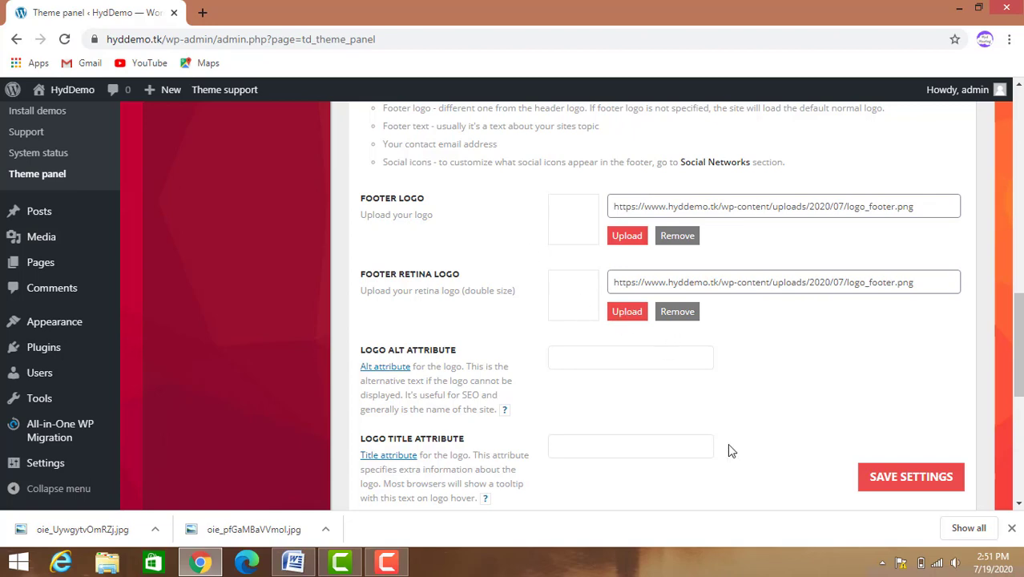
{"action": "scroll", "coordinate": [754, 466], "scroll_direction": "down", "scroll_amount": 3}
{"action": "scroll", "coordinate": [750, 464], "scroll_direction": "down", "scroll_amount": 3}
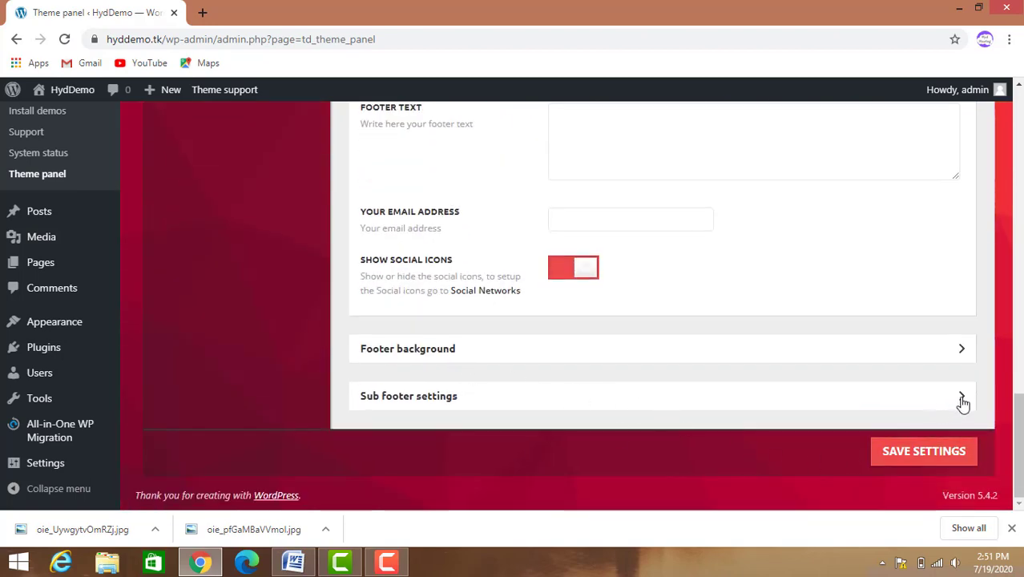
Expand the Footer background section and review its image, repeat, size, position and opacity options
{"action": "left_click", "coordinate": [960, 351]}
{"action": "scroll", "coordinate": [960, 364], "scroll_direction": "down", "scroll_amount": 3}
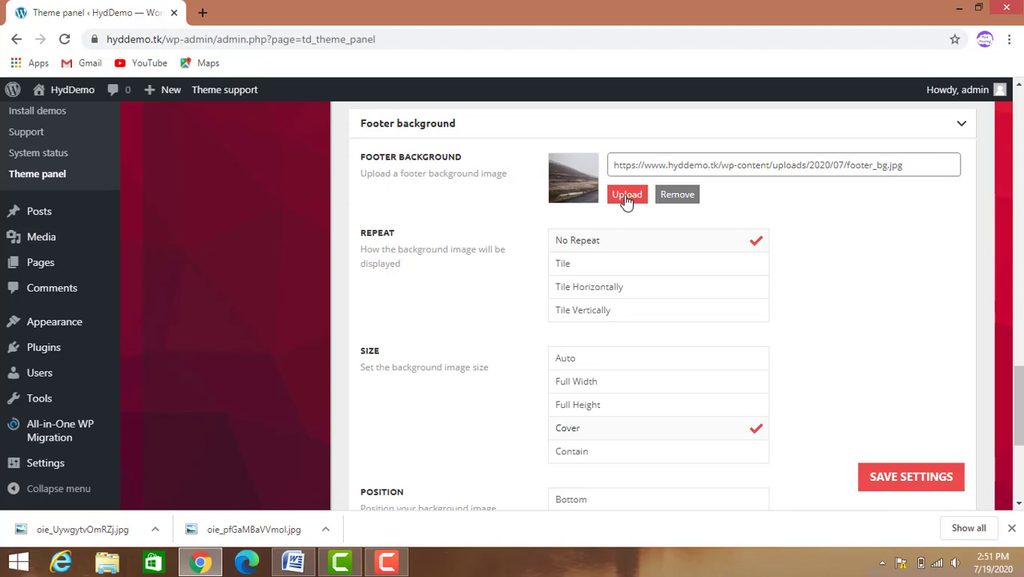
{"action": "scroll", "coordinate": [630, 280], "scroll_direction": "down", "scroll_amount": 4}
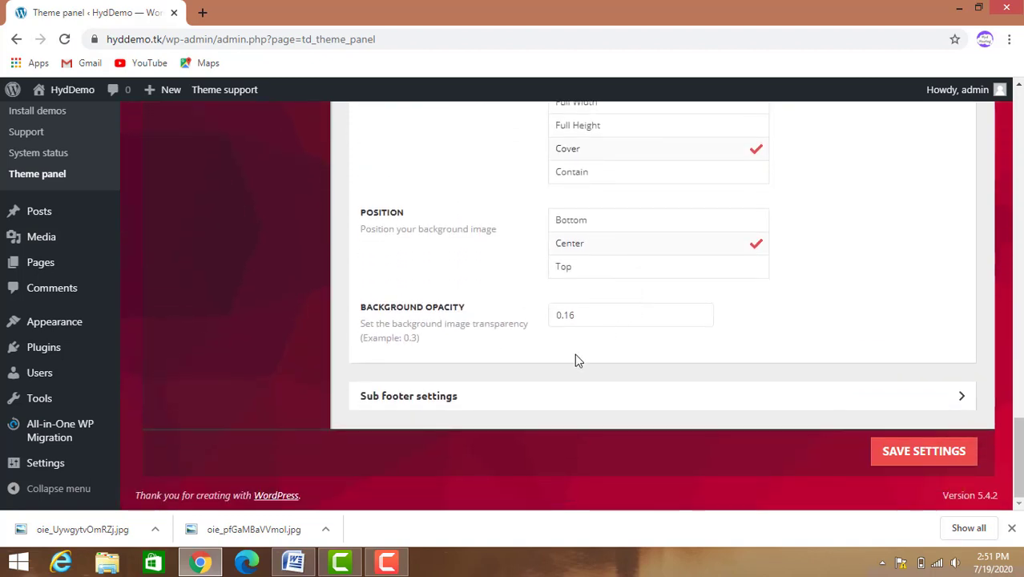
Expand the Sub footer settings, review the copyright text, copyright symbol and footer menu options, and save the footer settings
{"action": "left_click", "coordinate": [962, 398]}
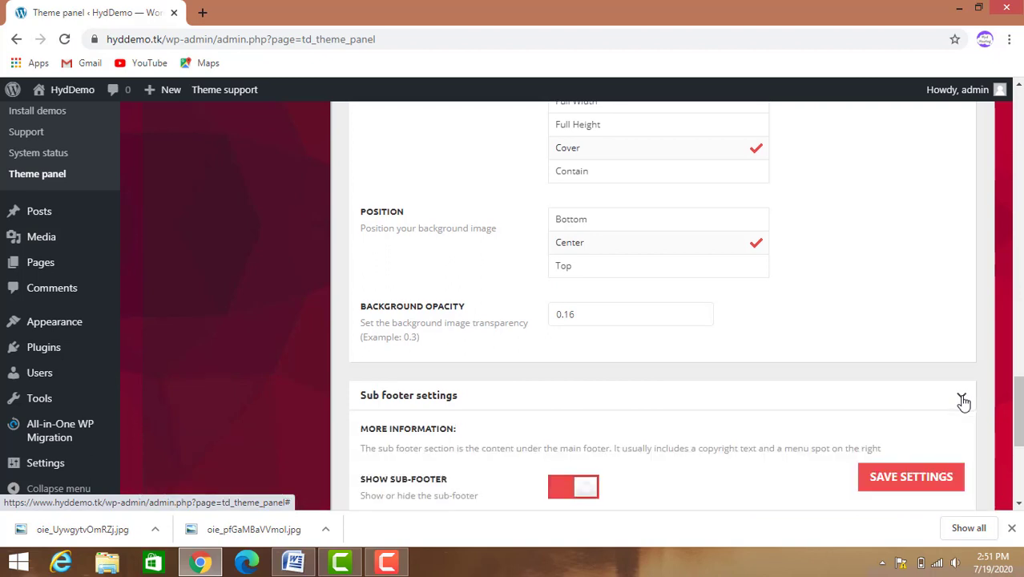
{"action": "scroll", "coordinate": [962, 399], "scroll_direction": "down", "scroll_amount": 3}
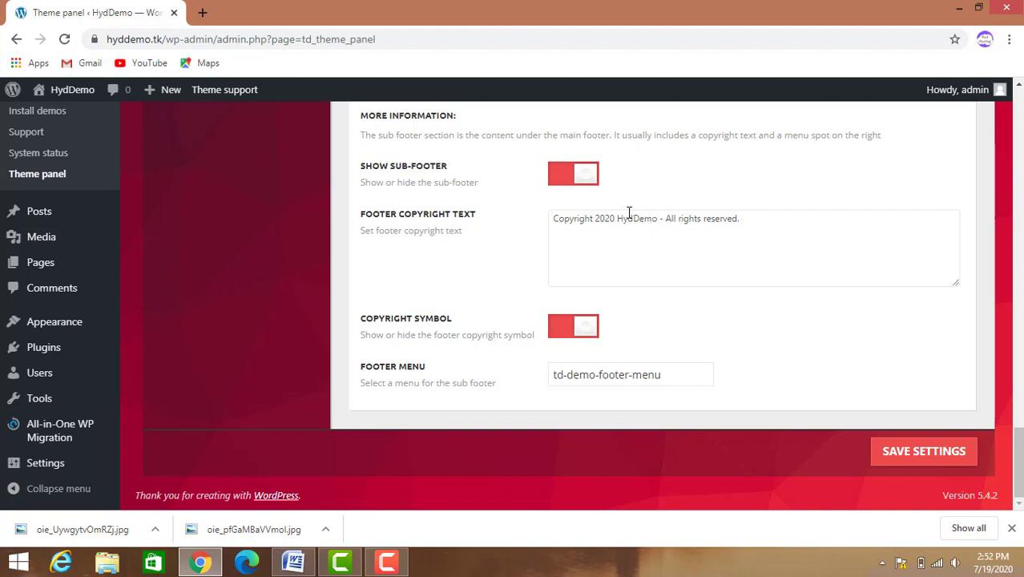
{"action": "left_click", "coordinate": [895, 454]}
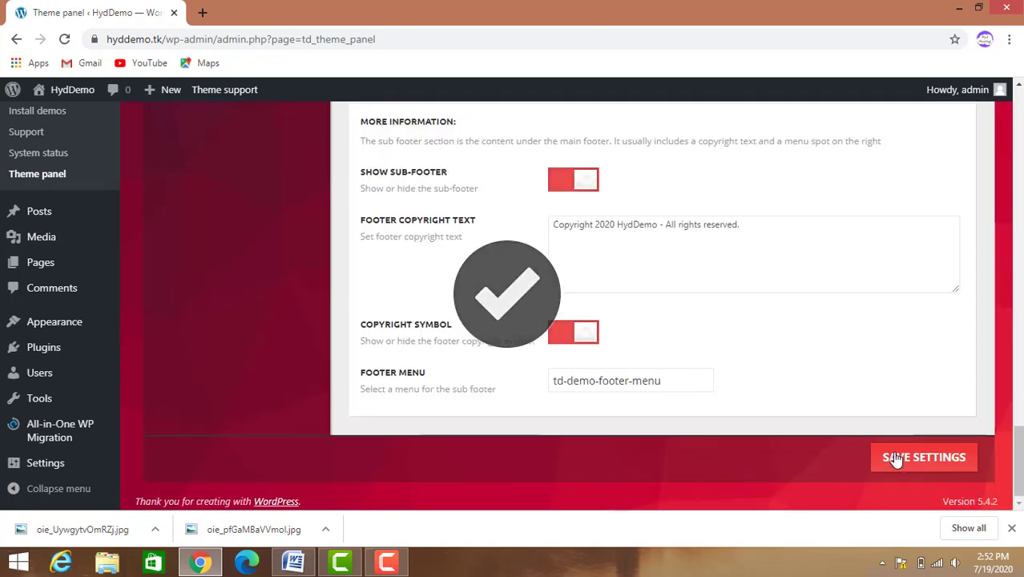
Open the Post Settings, expand Featured images to review its display, placeholder and lightbox options, and look over the remaining sections
{"action": "scroll", "coordinate": [896, 457], "scroll_direction": "up", "scroll_amount": 20}
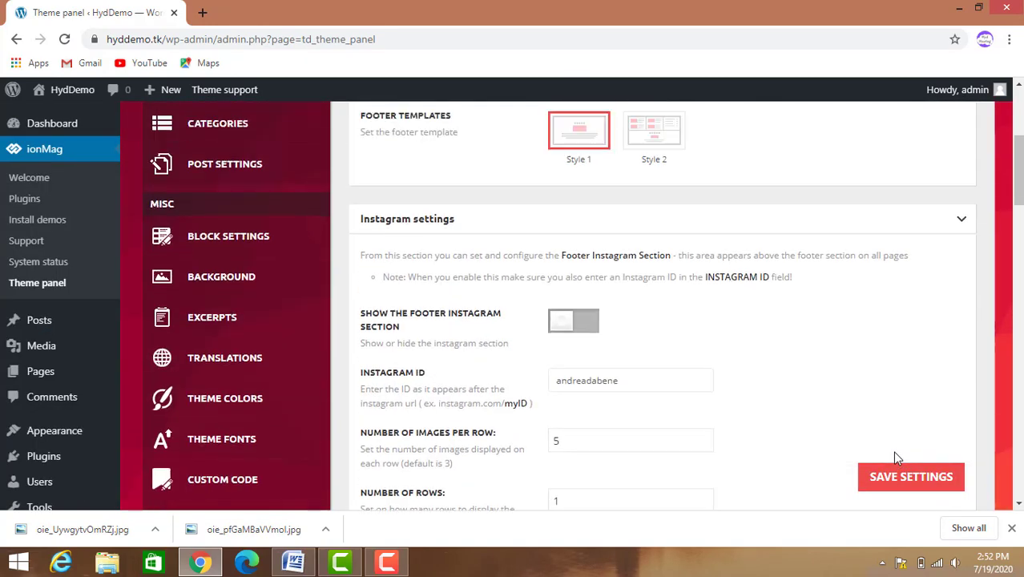
{"action": "scroll", "coordinate": [896, 457], "scroll_direction": "up", "scroll_amount": 3}
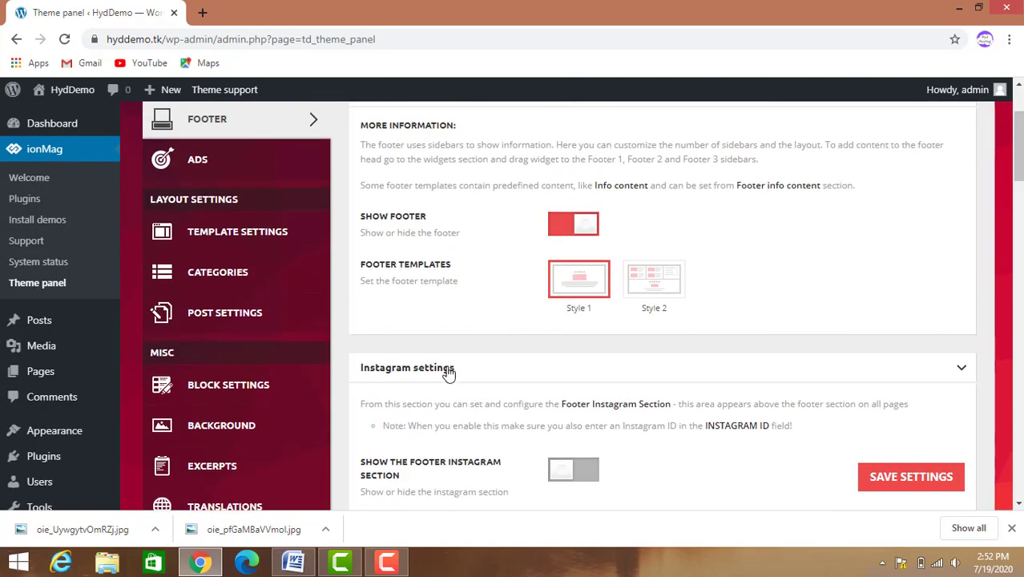
{"action": "left_click", "coordinate": [237, 322]}
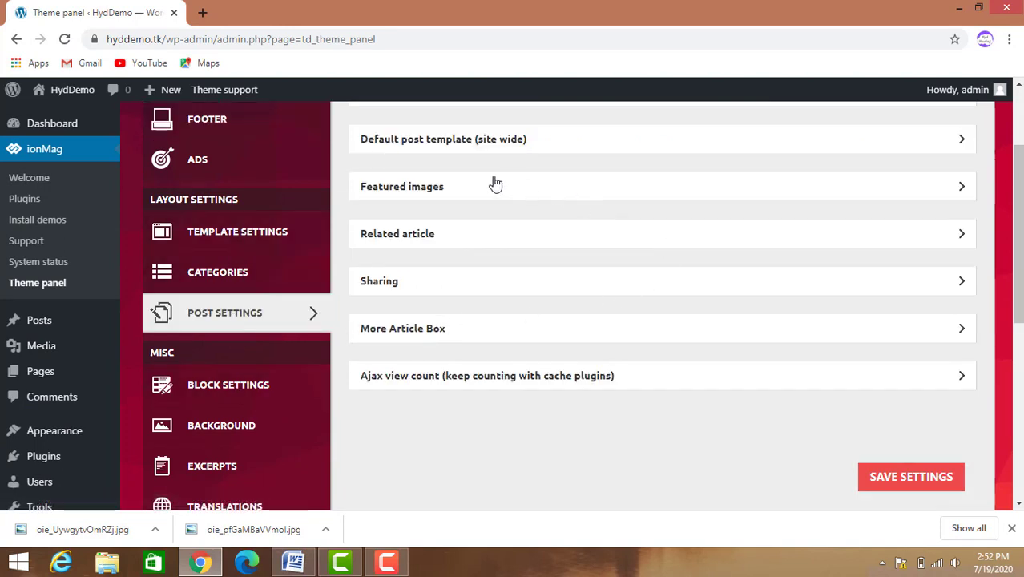
{"action": "left_click", "coordinate": [962, 190]}
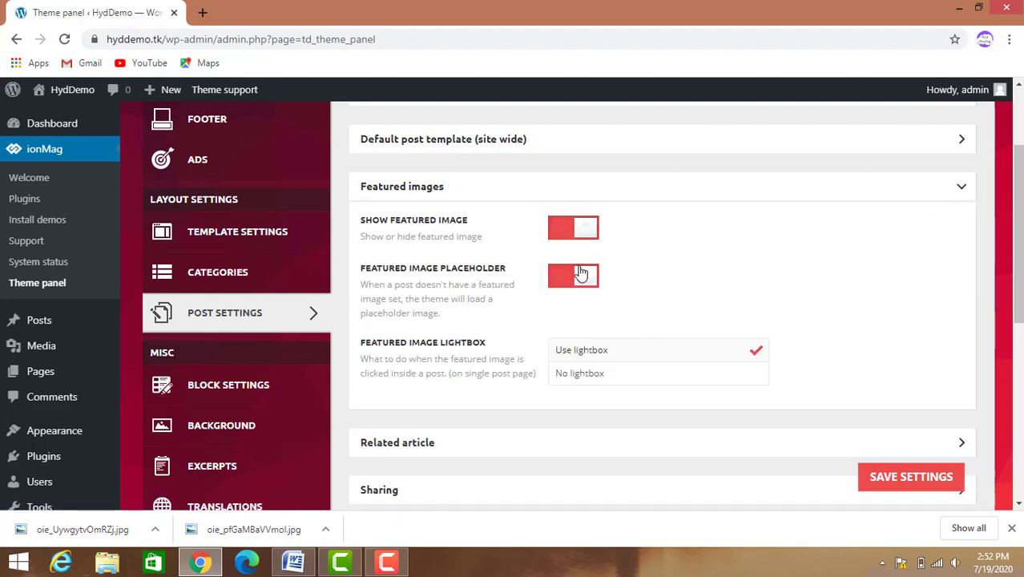
{"action": "scroll", "coordinate": [974, 348], "scroll_direction": "down", "scroll_amount": 3}
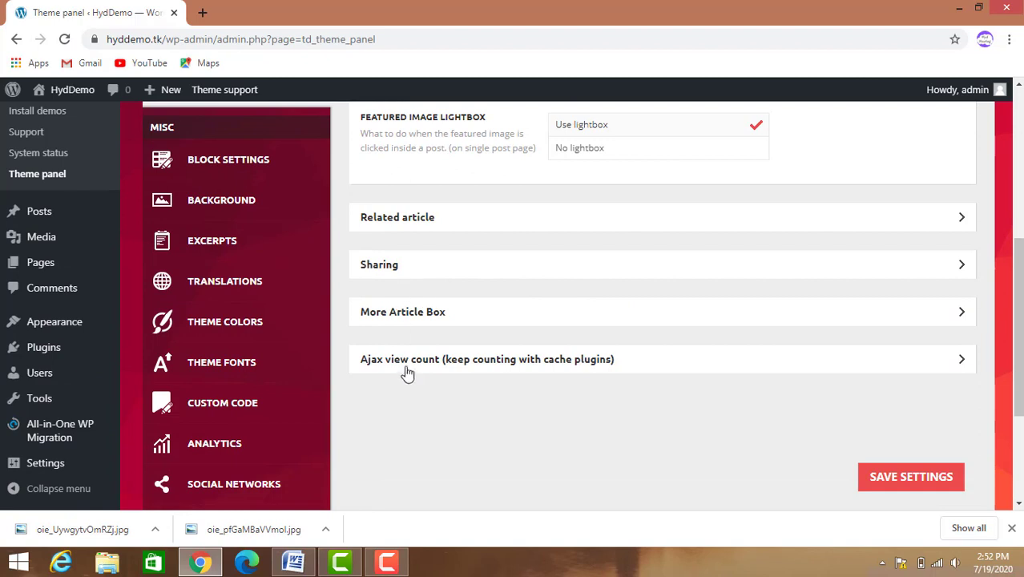
{"action": "scroll", "coordinate": [254, 281], "scroll_direction": "up", "scroll_amount": 1}
{"action": "scroll", "coordinate": [254, 281], "scroll_direction": "up", "scroll_amount": 1}
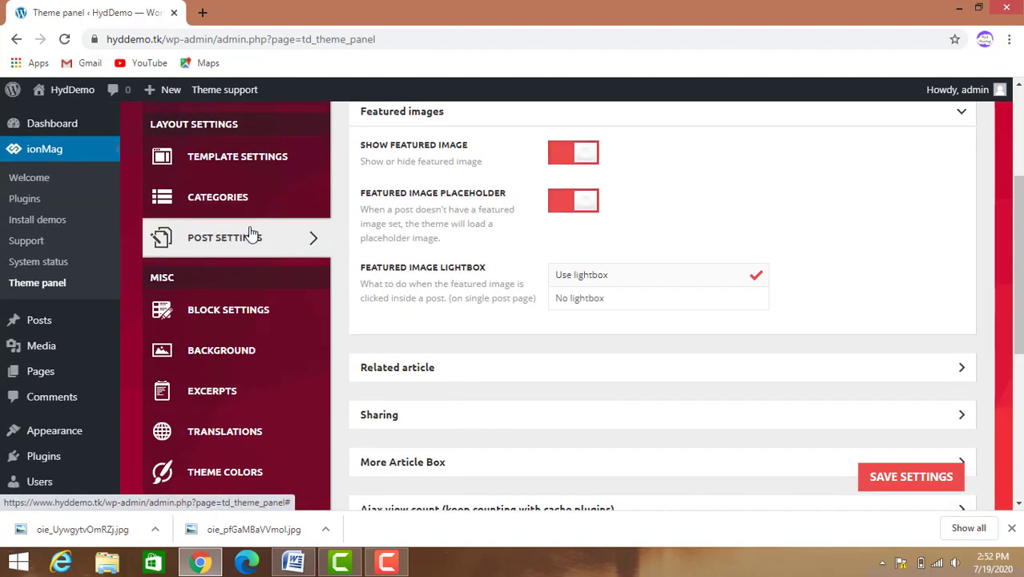
{"action": "scroll", "coordinate": [246, 305], "scroll_direction": "down", "scroll_amount": 1}
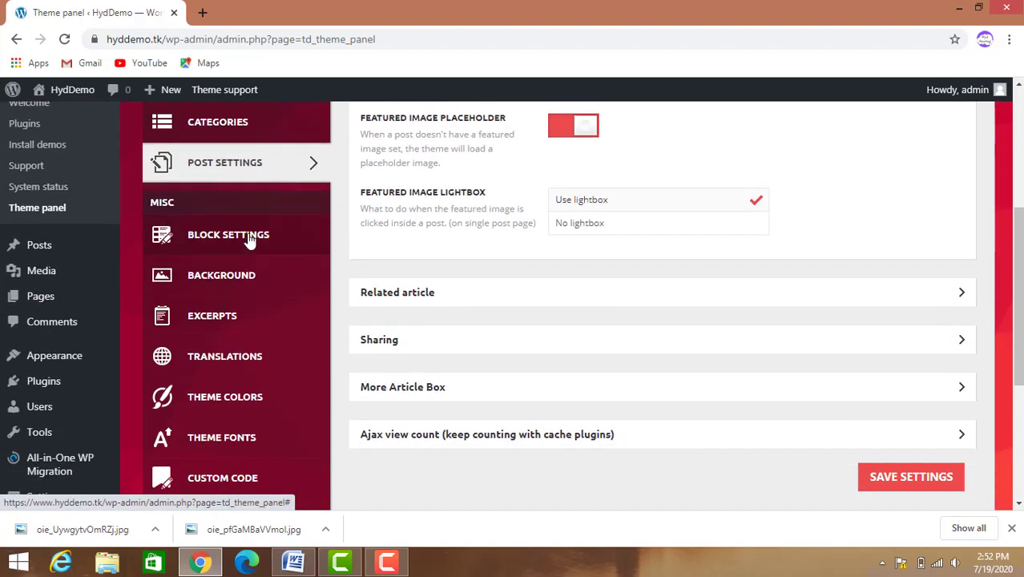
Open the Block Settings and look over the sections for meta info on modules/blocks and 7 days post sorting
{"action": "left_click", "coordinate": [251, 238]}
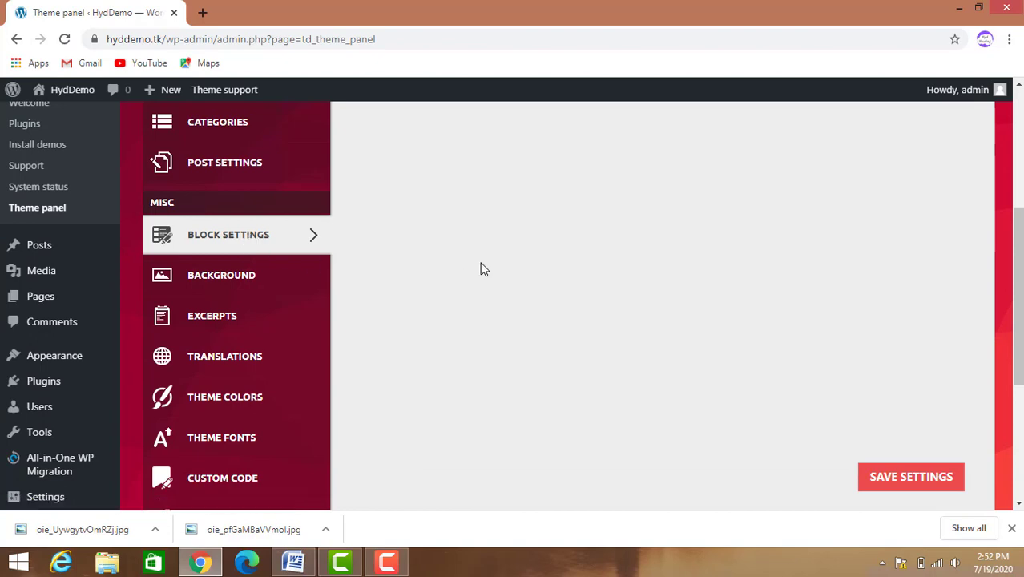
{"action": "scroll", "coordinate": [481, 268], "scroll_direction": "down", "scroll_amount": 1}
{"action": "scroll", "coordinate": [481, 270], "scroll_direction": "up", "scroll_amount": 5}
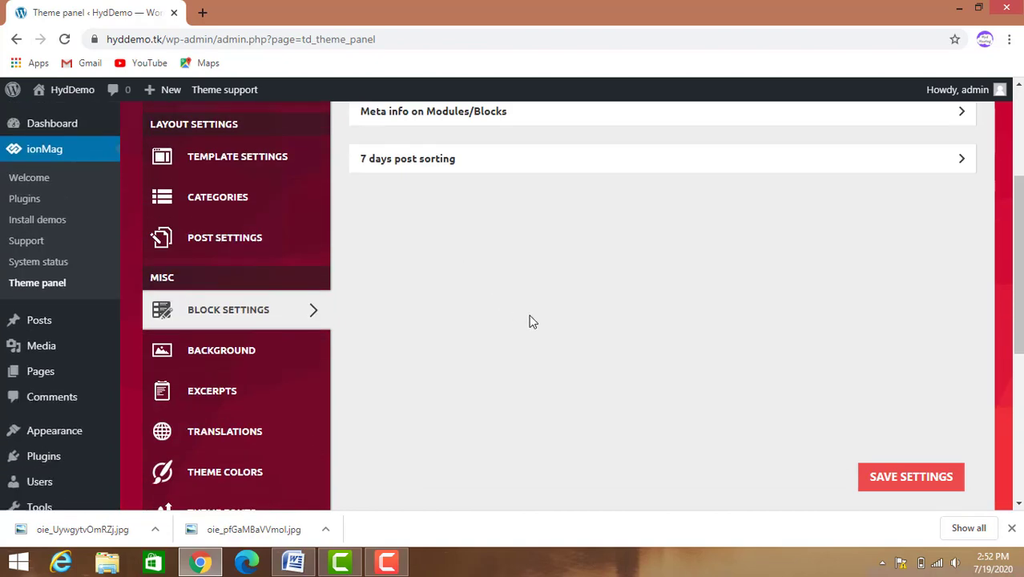
Open the Theme Colors settings from the Misc group of the theme panel
{"action": "scroll", "coordinate": [557, 332], "scroll_direction": "down", "scroll_amount": 3}
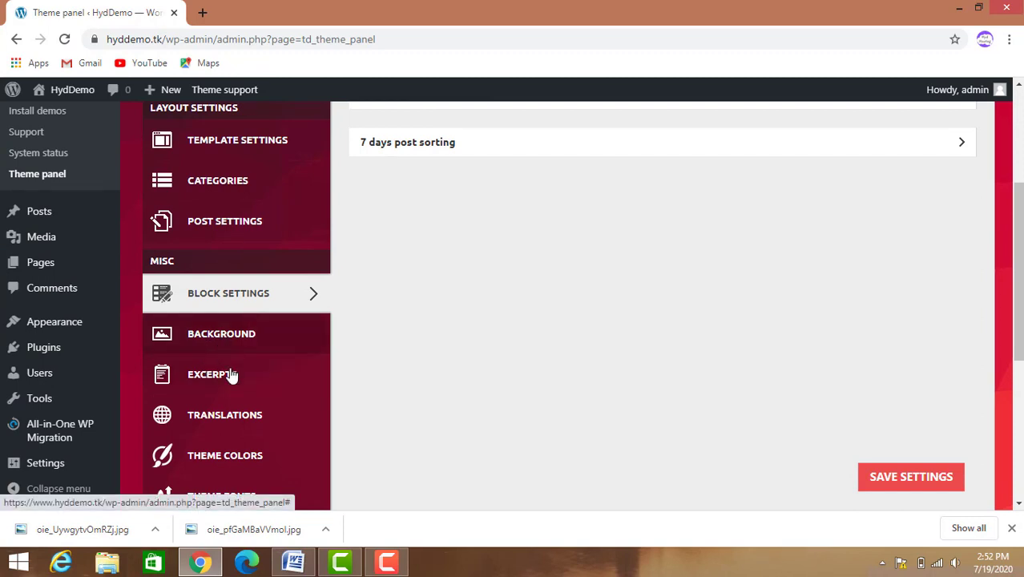
{"action": "scroll", "coordinate": [231, 373], "scroll_direction": "down", "scroll_amount": 2}
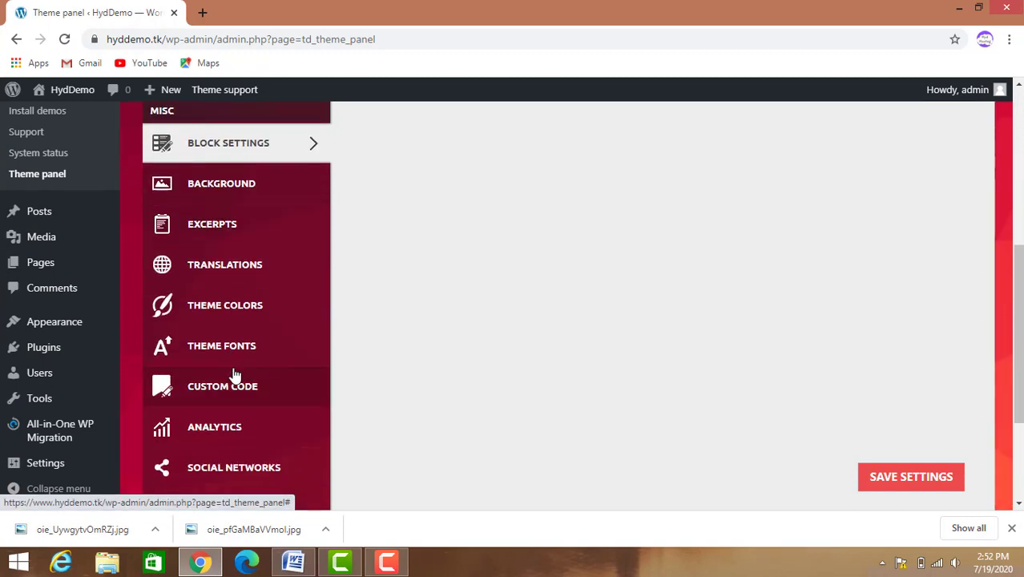
{"action": "left_click", "coordinate": [237, 315]}
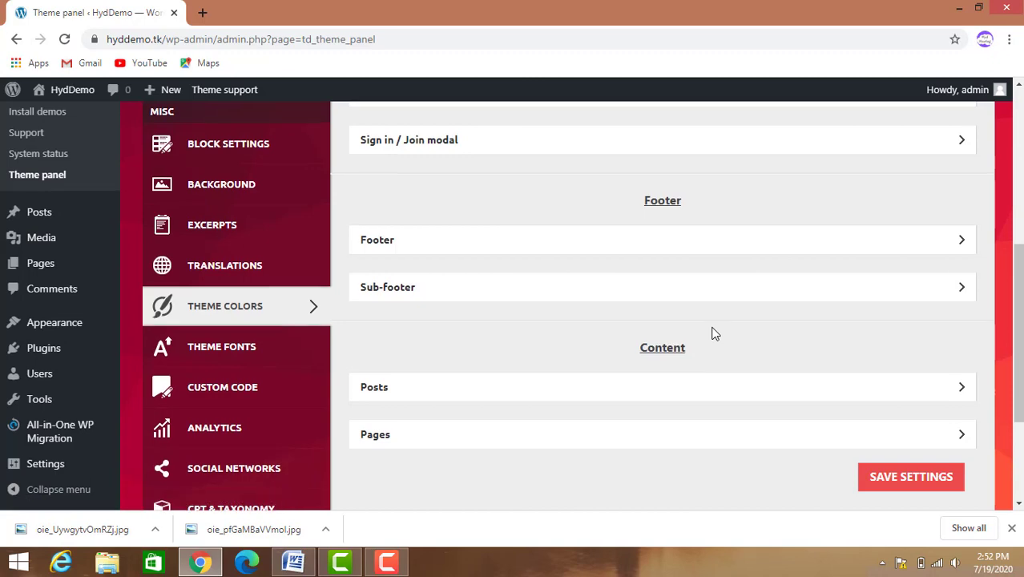
Expand the Top menu color settings under Header, review their background, text, social icon and border color options, and collapse them again
{"action": "scroll", "coordinate": [729, 348], "scroll_direction": "up", "scroll_amount": 5}
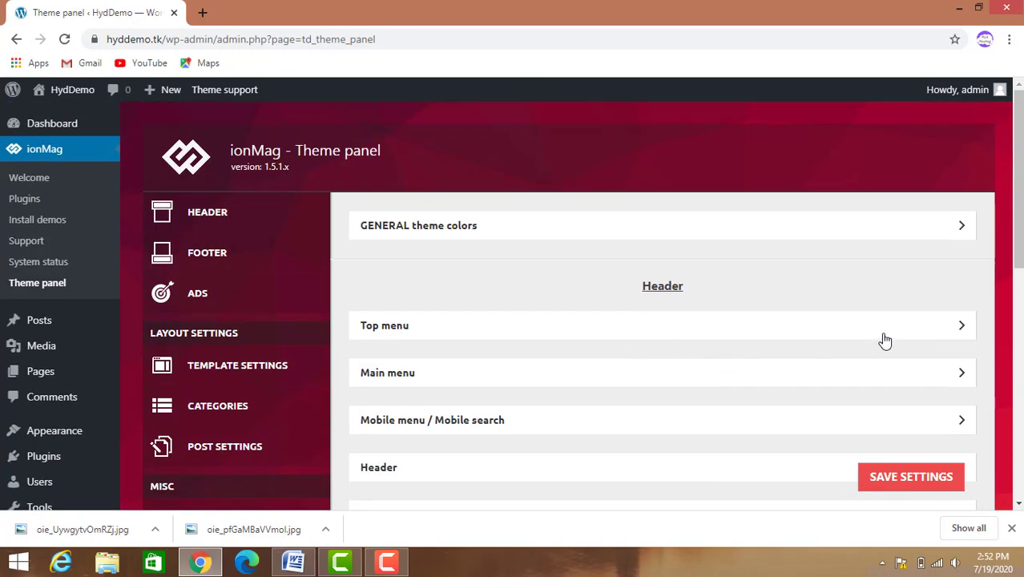
{"action": "left_click", "coordinate": [960, 327]}
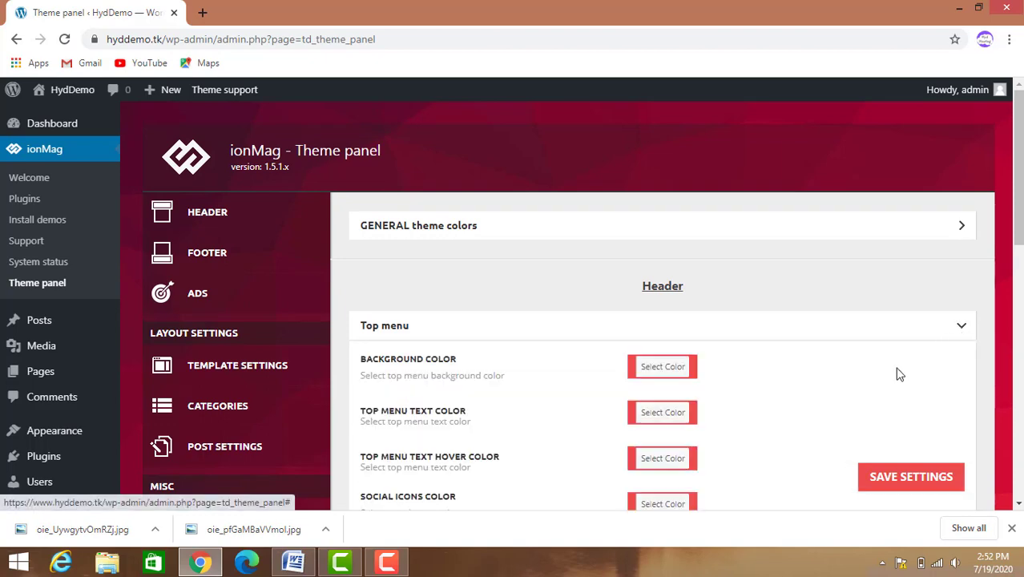
{"action": "scroll", "coordinate": [885, 382], "scroll_direction": "down", "scroll_amount": 4}
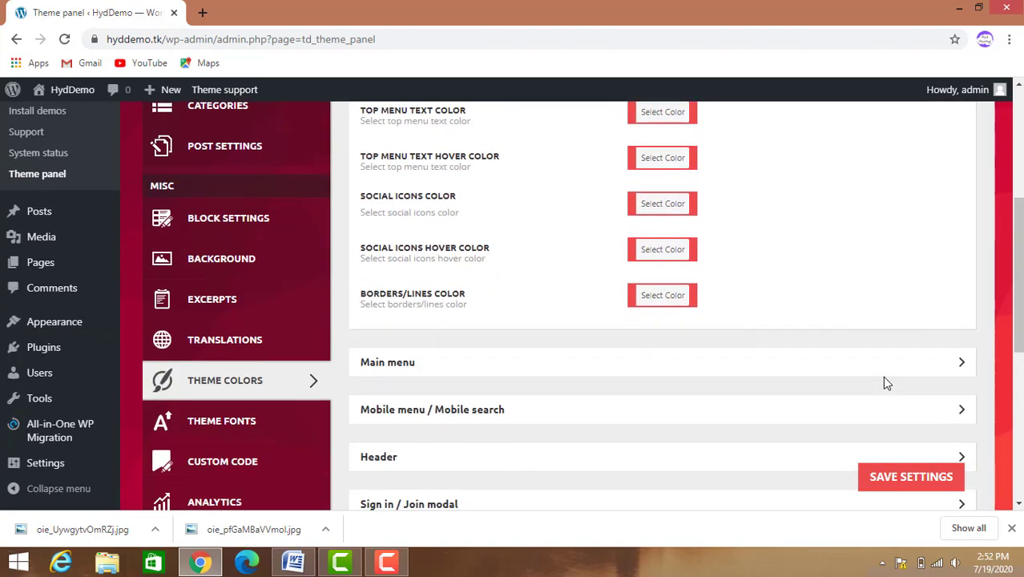
{"action": "scroll", "coordinate": [884, 381], "scroll_direction": "up", "scroll_amount": 4}
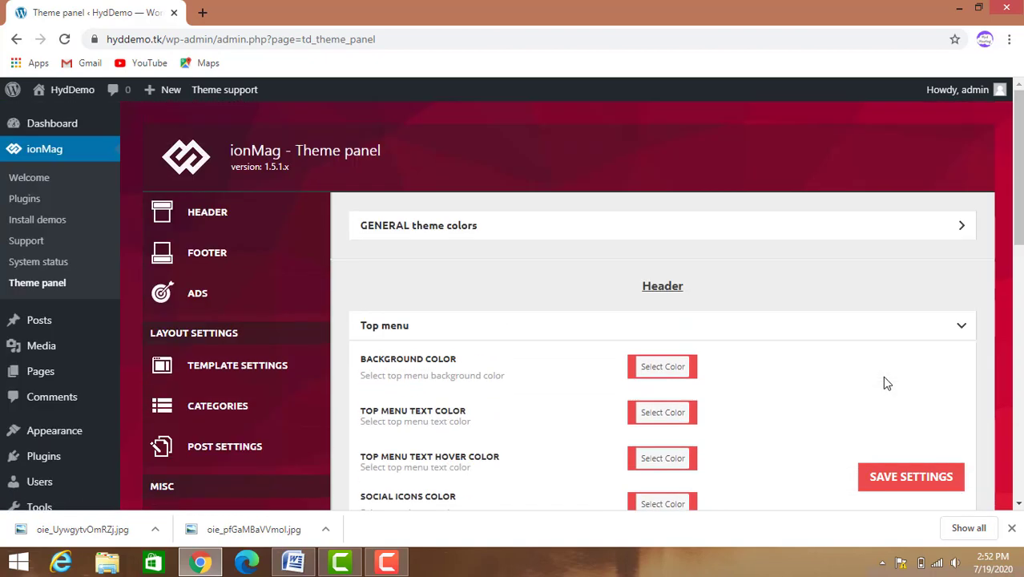
{"action": "left_click", "coordinate": [961, 330]}
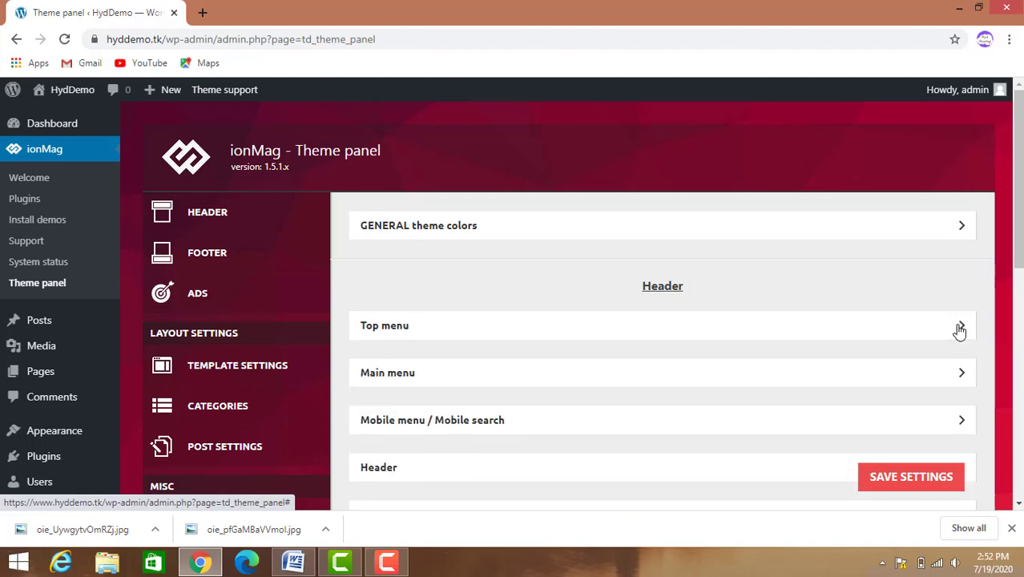
Look over the remaining Header, Footer and Content sections of the theme colors
{"action": "scroll", "coordinate": [921, 348], "scroll_direction": "down", "scroll_amount": 3}
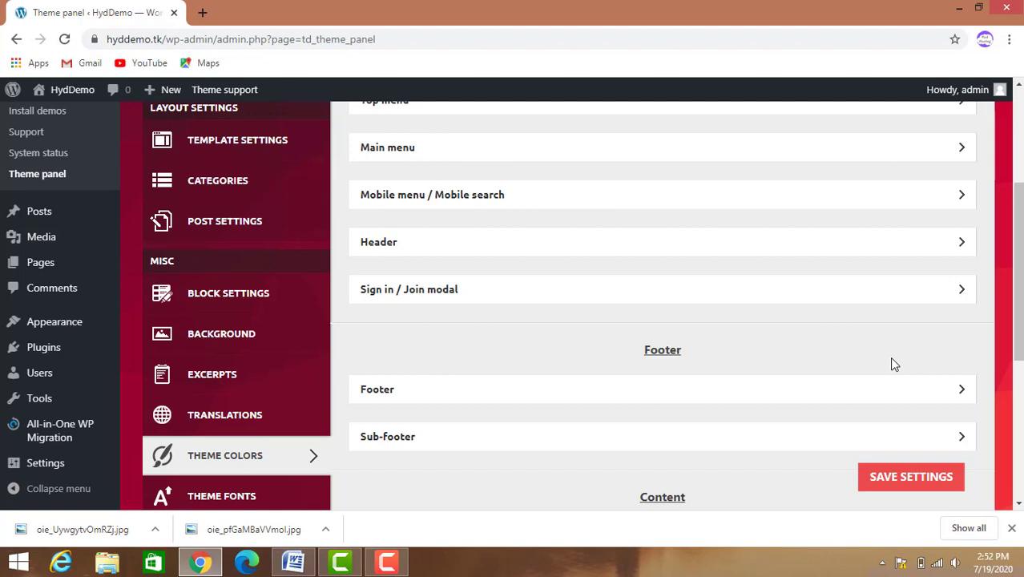
{"action": "scroll", "coordinate": [891, 361], "scroll_direction": "down", "scroll_amount": 3}
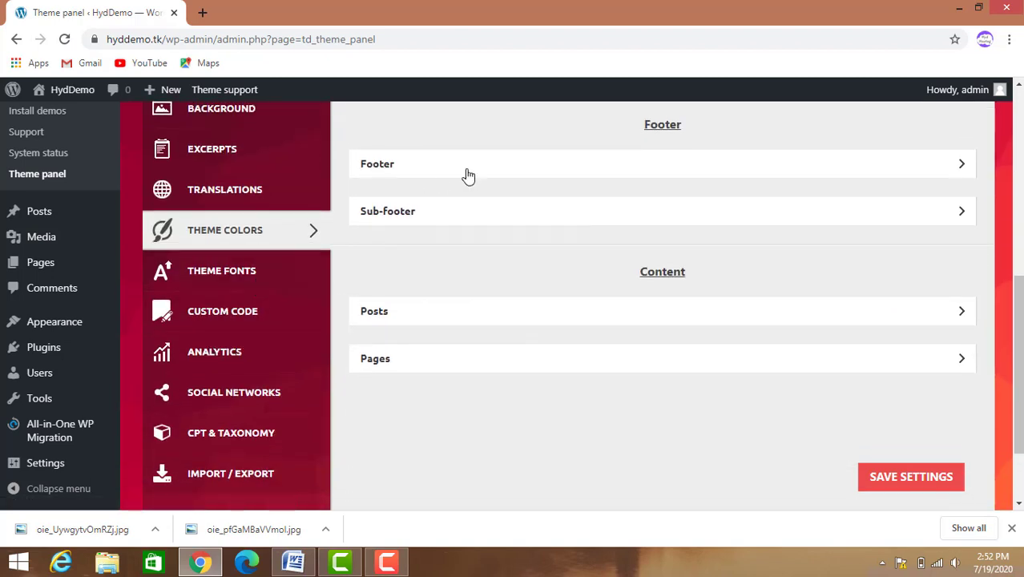
{"action": "scroll", "coordinate": [496, 169], "scroll_direction": "up", "scroll_amount": 2}
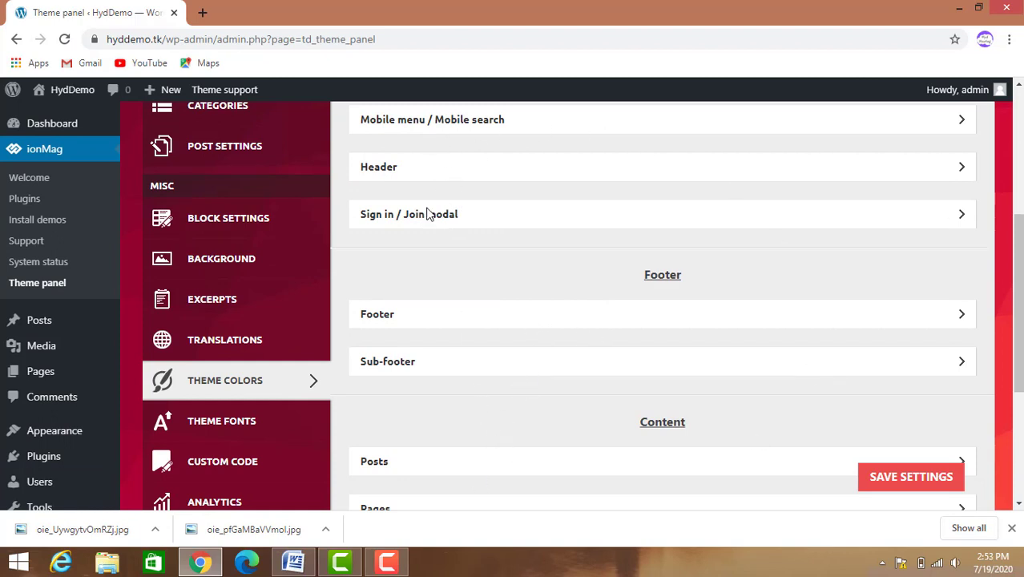
Open the Analytics settings and review the field for the Google Analytics code
{"action": "scroll", "coordinate": [345, 417], "scroll_direction": "down", "scroll_amount": 2}
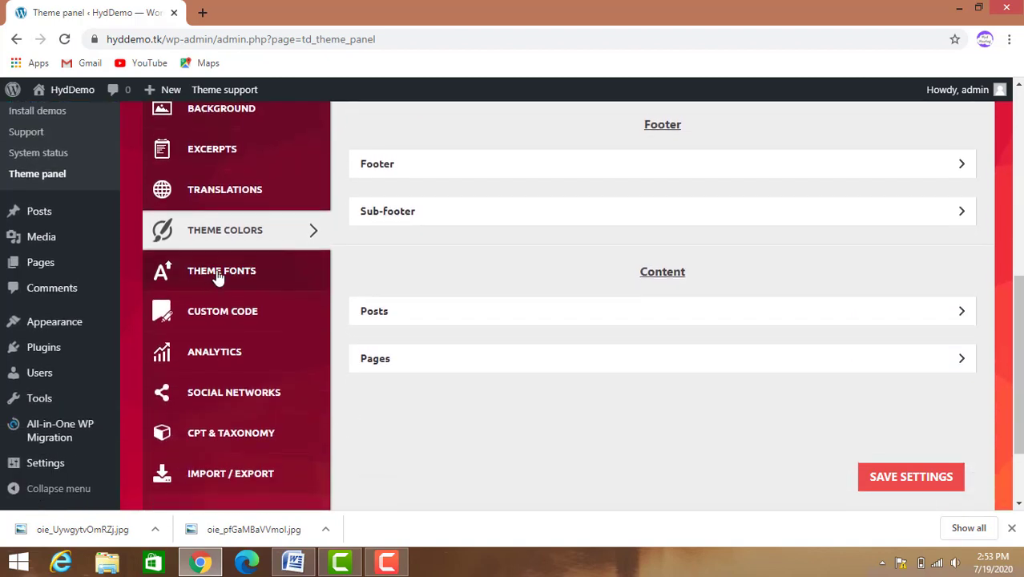
{"action": "left_click", "coordinate": [222, 355]}
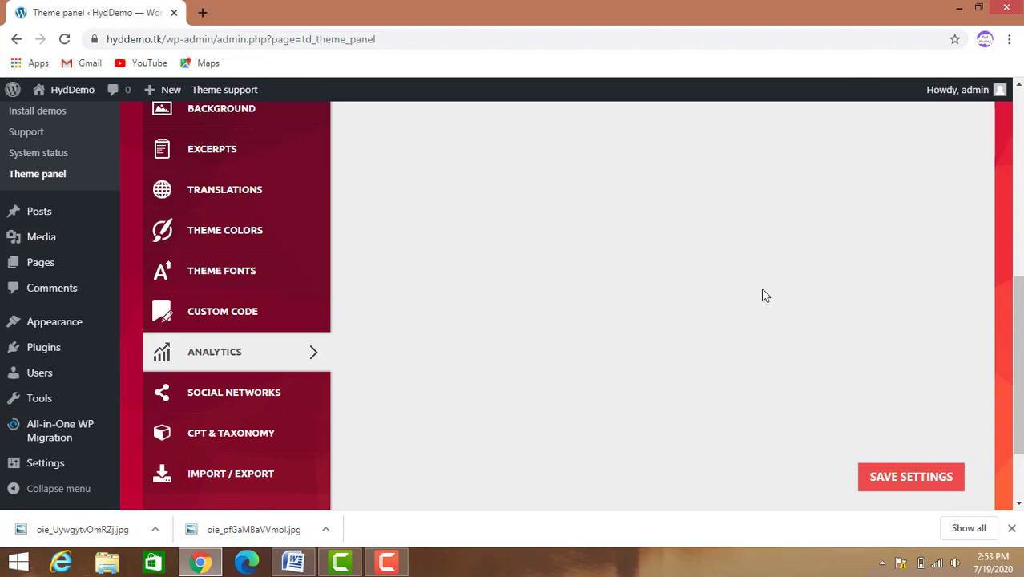
{"action": "scroll", "coordinate": [762, 288], "scroll_direction": "down", "scroll_amount": 2}
{"action": "scroll", "coordinate": [762, 288], "scroll_direction": "up", "scroll_amount": 6}
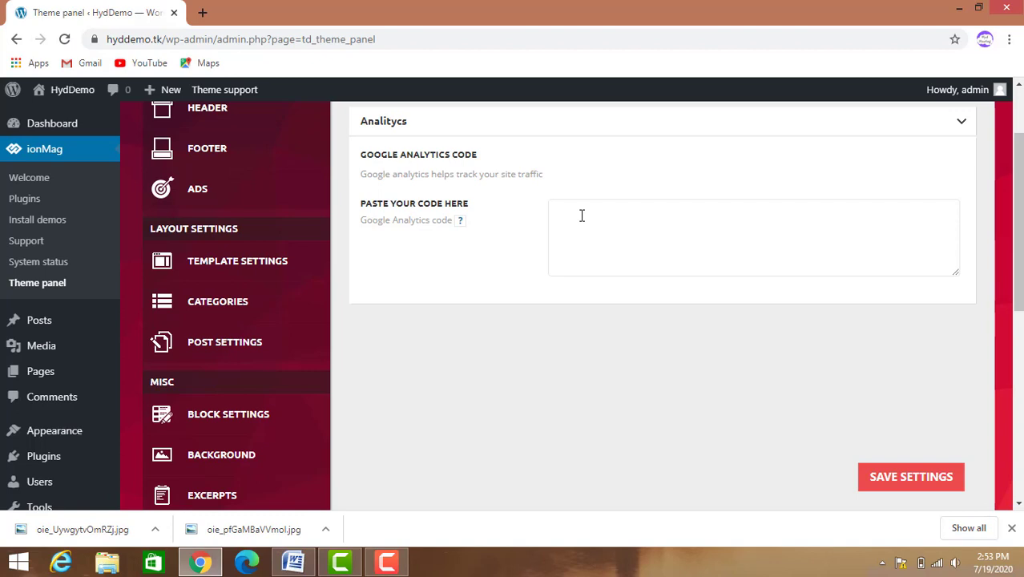
{"action": "scroll", "coordinate": [582, 216], "scroll_direction": "down", "scroll_amount": 4}
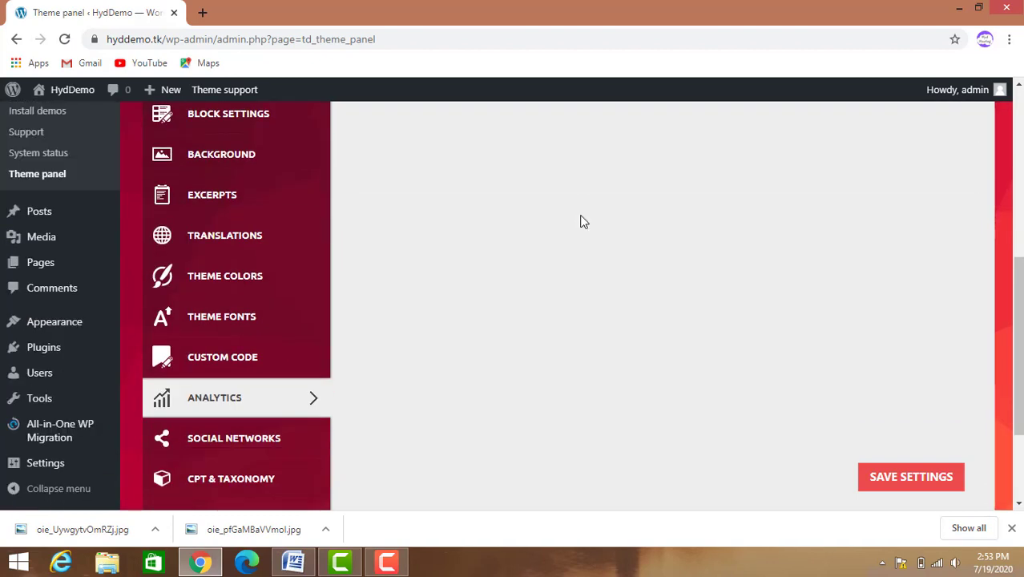
{"action": "scroll", "coordinate": [583, 222], "scroll_direction": "down", "scroll_amount": 3}
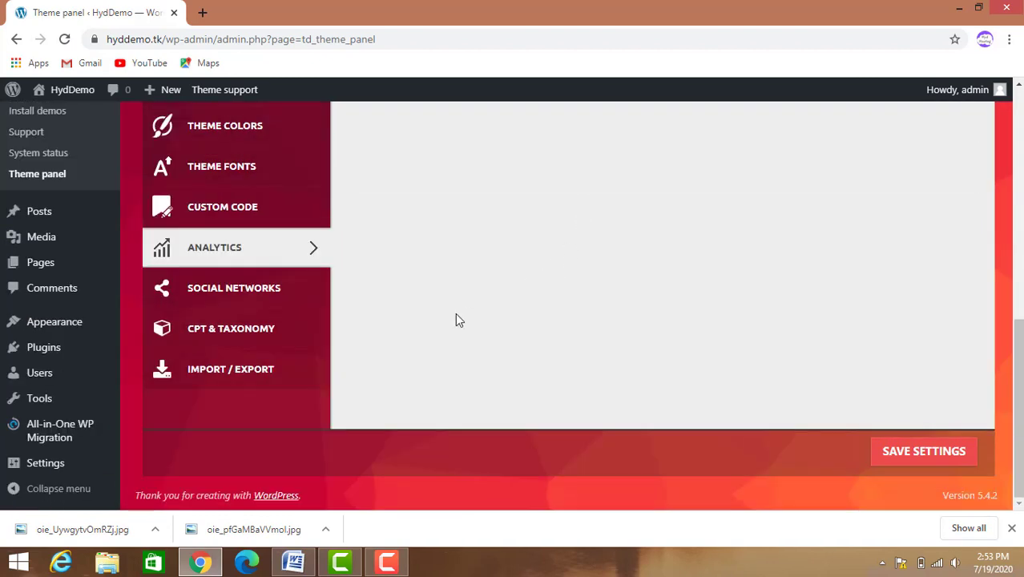
Open the Social Networks settings, look over the profile link fields including Facebook, Google+ and Instagram, and save the settings
{"action": "left_click", "coordinate": [258, 296]}
{"action": "scroll", "coordinate": [1009, 322], "scroll_direction": "up", "scroll_amount": 4}
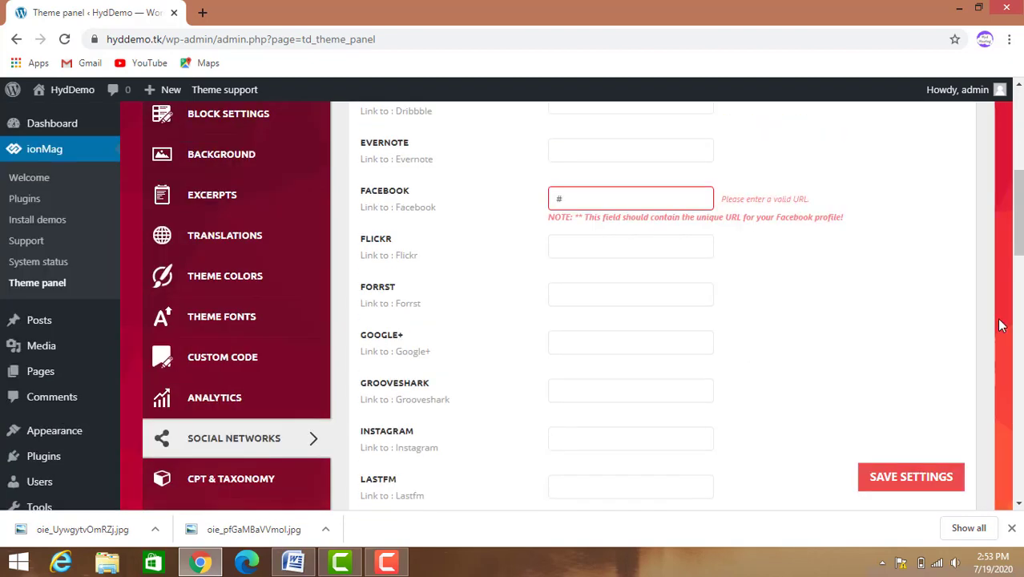
{"action": "scroll", "coordinate": [1000, 325], "scroll_direction": "up", "scroll_amount": 2}
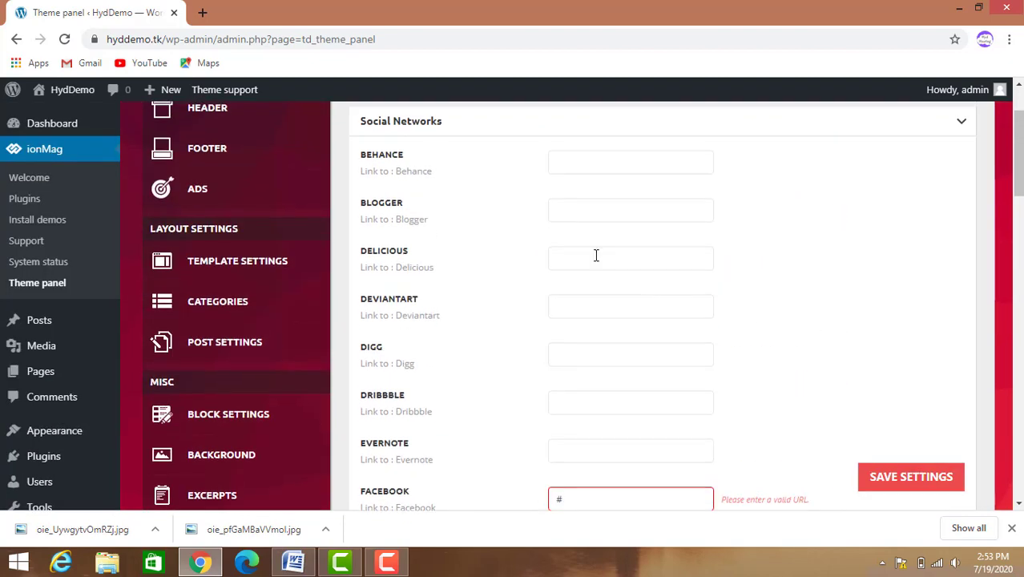
{"action": "scroll", "coordinate": [603, 308], "scroll_direction": "down", "scroll_amount": 5}
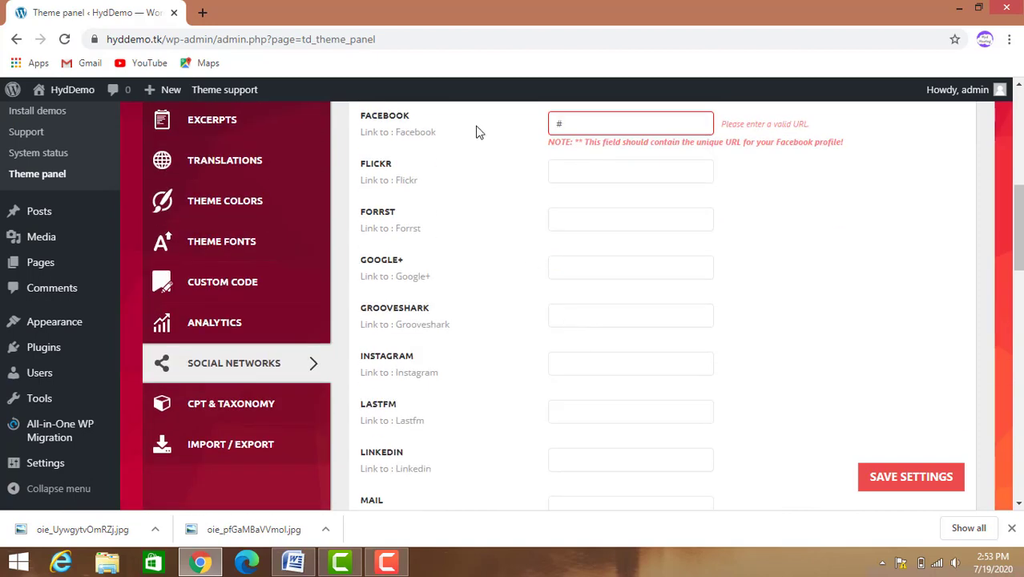
{"action": "scroll", "coordinate": [625, 400], "scroll_direction": "down", "scroll_amount": 1}
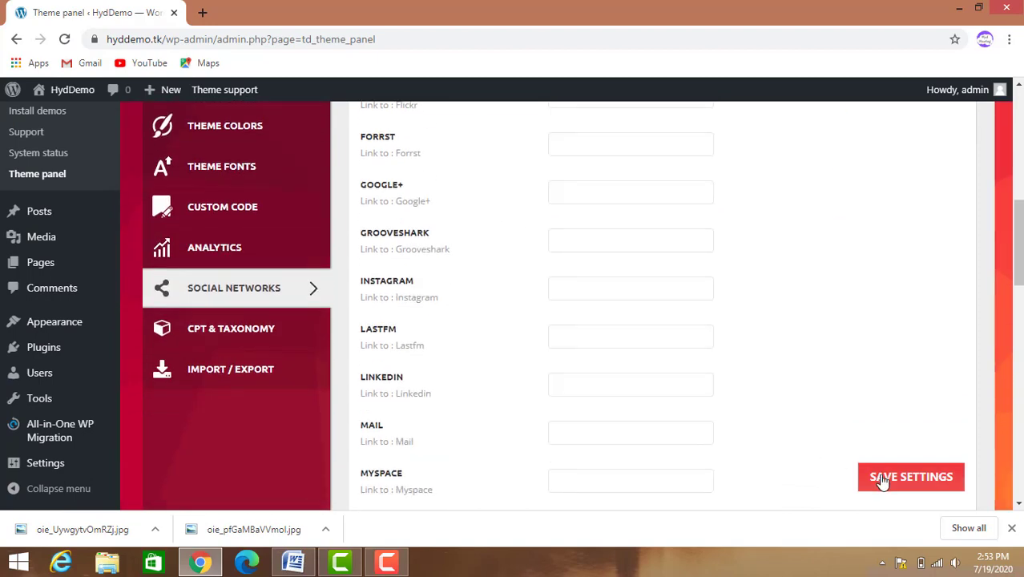
{"action": "left_click", "coordinate": [881, 479]}
Open the Ads settings and look over the header, sidebar, article, footer, custom, post template and smart list ad sections
{"action": "scroll", "coordinate": [881, 479], "scroll_direction": "up", "scroll_amount": 7}
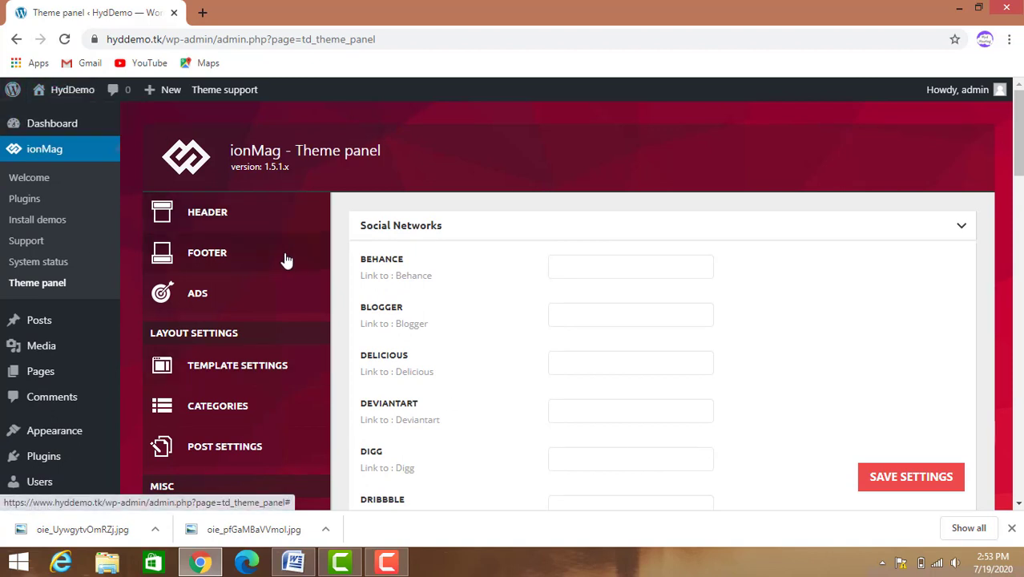
{"action": "left_click", "coordinate": [208, 306]}
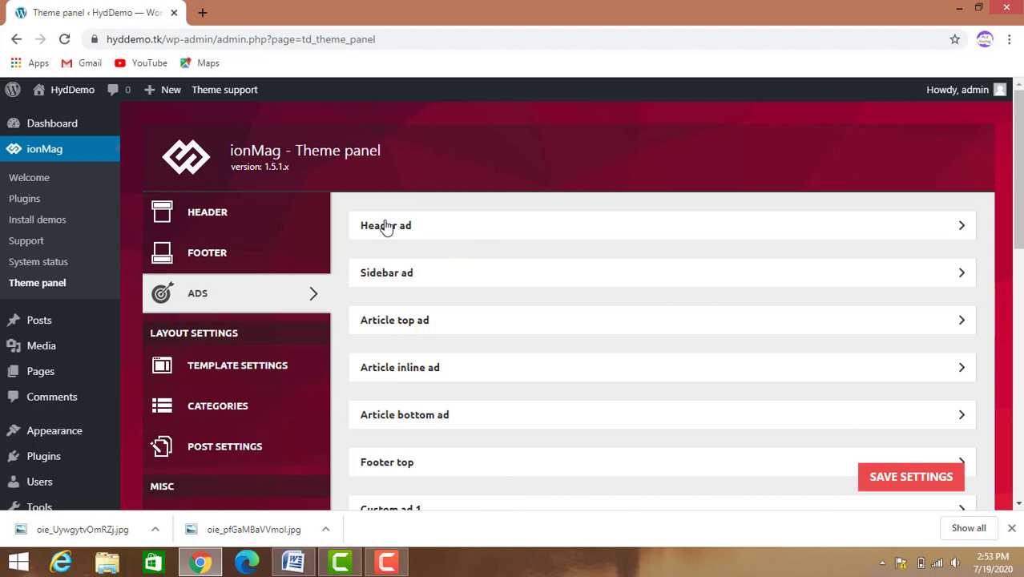
{"action": "scroll", "coordinate": [425, 417], "scroll_direction": "down", "scroll_amount": 3}
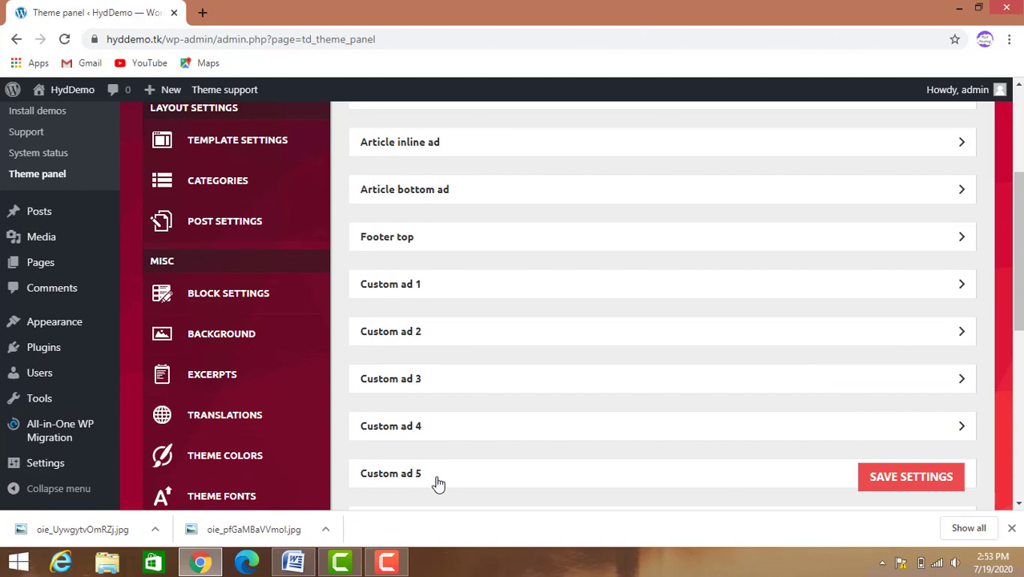
{"action": "scroll", "coordinate": [435, 481], "scroll_direction": "down", "scroll_amount": 1}
{"action": "scroll", "coordinate": [437, 480], "scroll_direction": "up", "scroll_amount": 4}
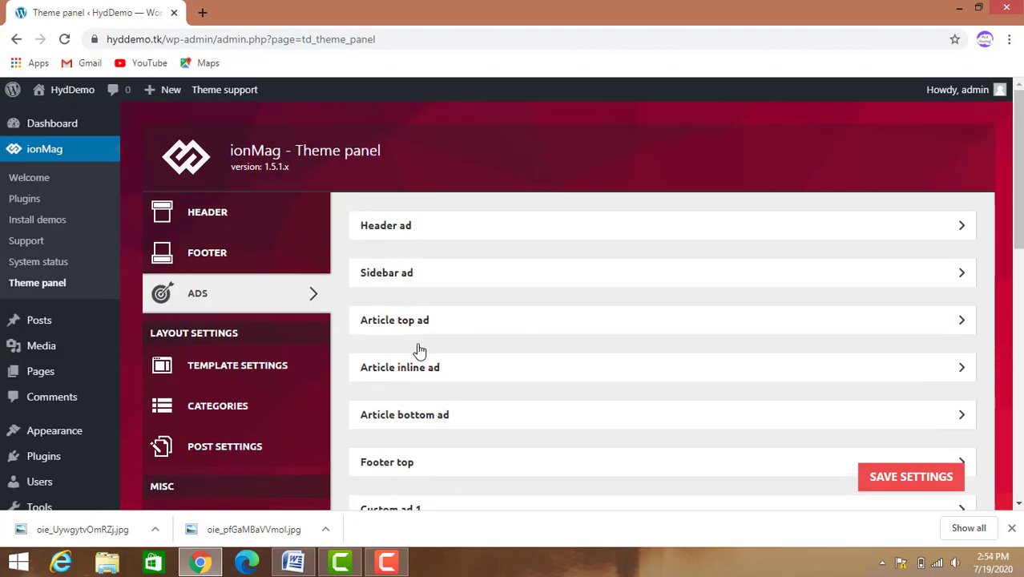
{"action": "scroll", "coordinate": [428, 401], "scroll_direction": "down", "scroll_amount": 5}
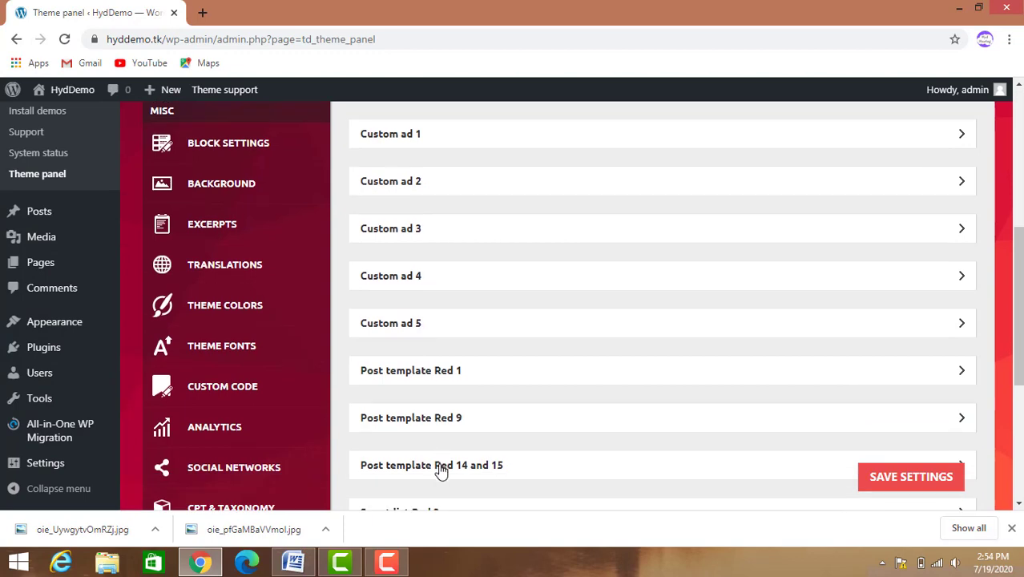
{"action": "scroll", "coordinate": [439, 466], "scroll_direction": "up", "scroll_amount": 4}
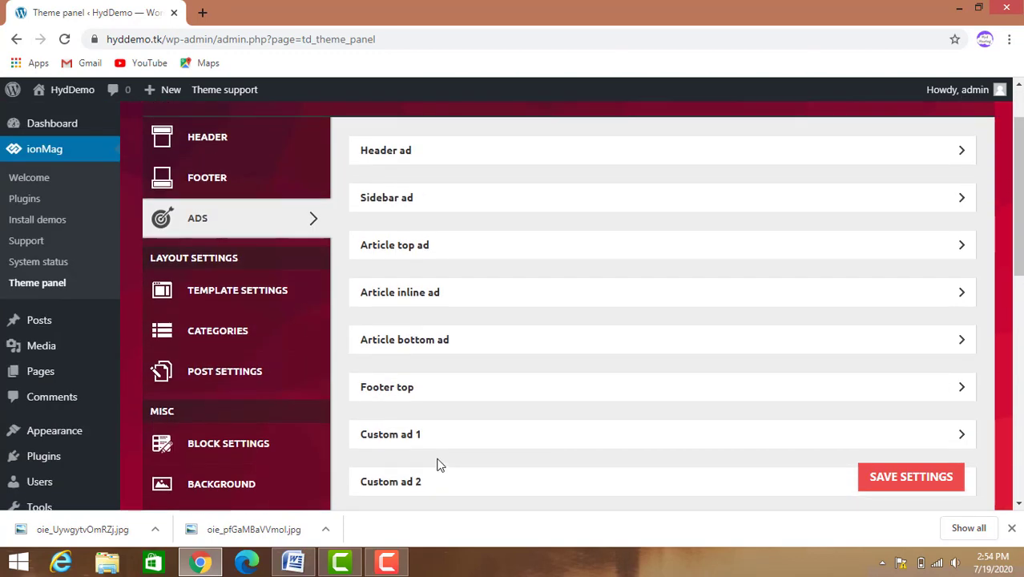
{"action": "scroll", "coordinate": [439, 464], "scroll_direction": "up", "scroll_amount": 1}
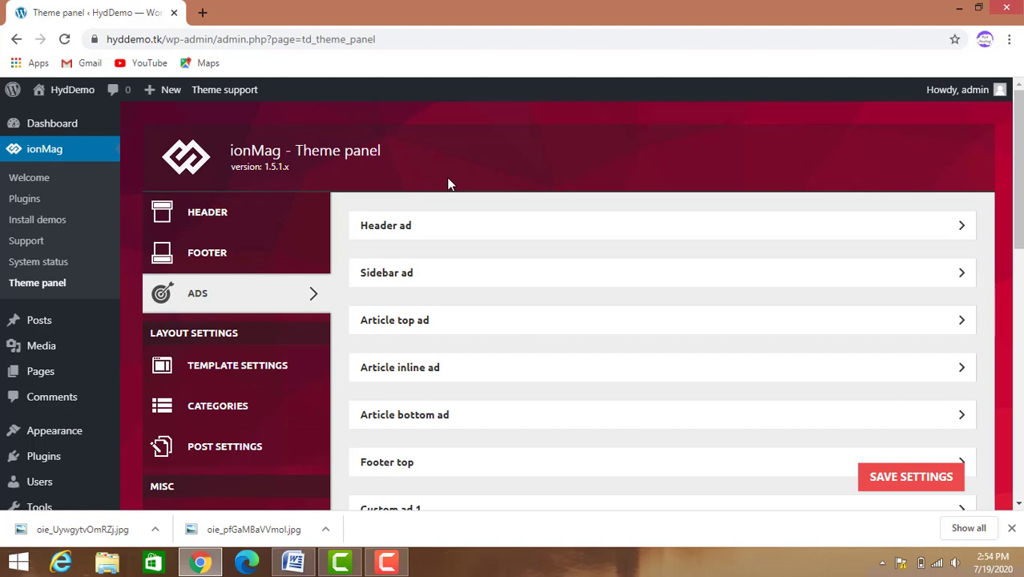
{"action": "scroll", "coordinate": [302, 210], "scroll_direction": "down", "scroll_amount": 8}
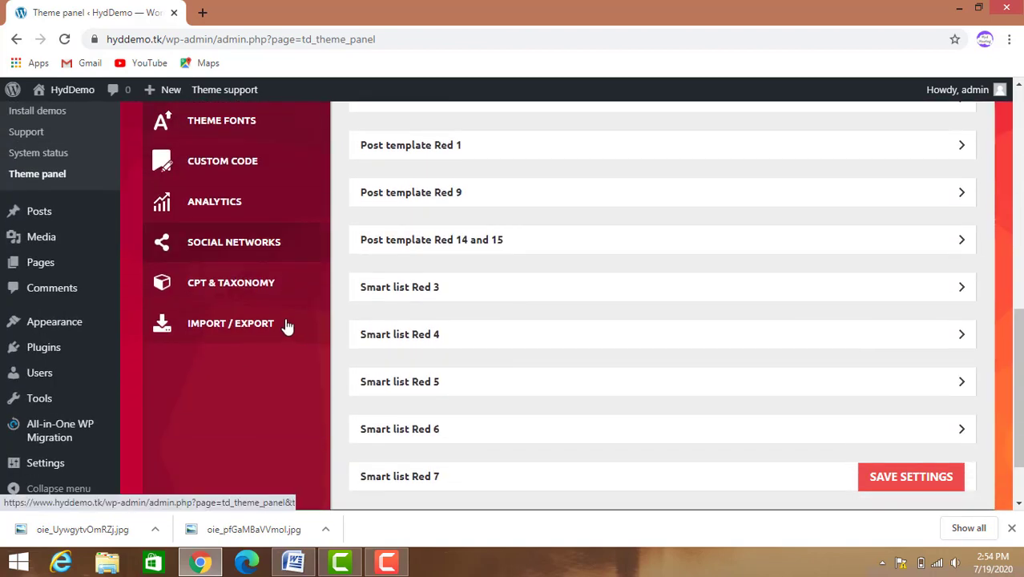
{"action": "scroll", "coordinate": [282, 322], "scroll_direction": "up", "scroll_amount": 10}
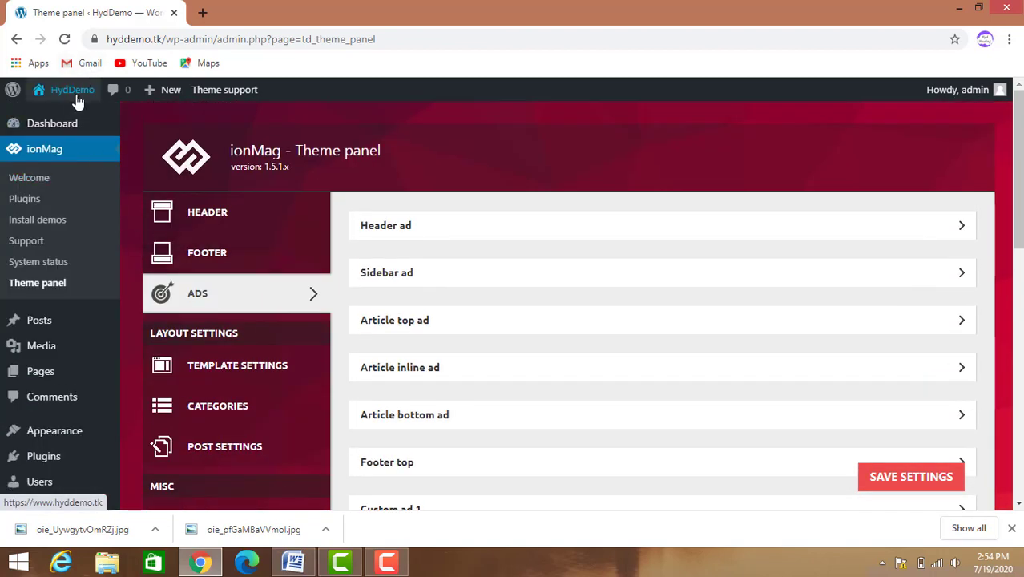
Visit the live HydDemo site and look over the posts on its homepage
{"action": "mouse_move", "coordinate": [67, 99]}
{"action": "left_click", "coordinate": [58, 120]}
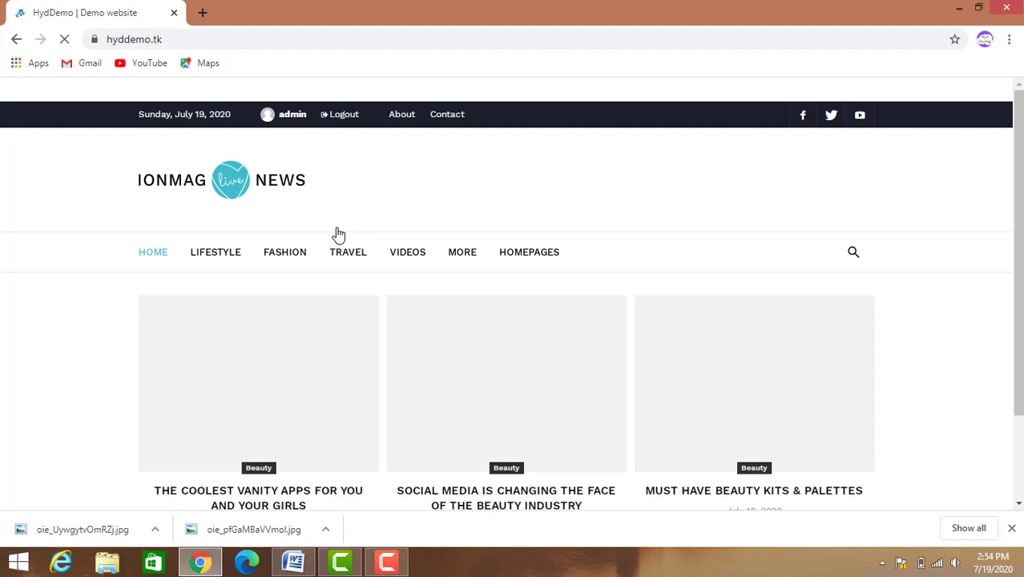
{"action": "scroll", "coordinate": [367, 253], "scroll_direction": "down", "scroll_amount": 15}
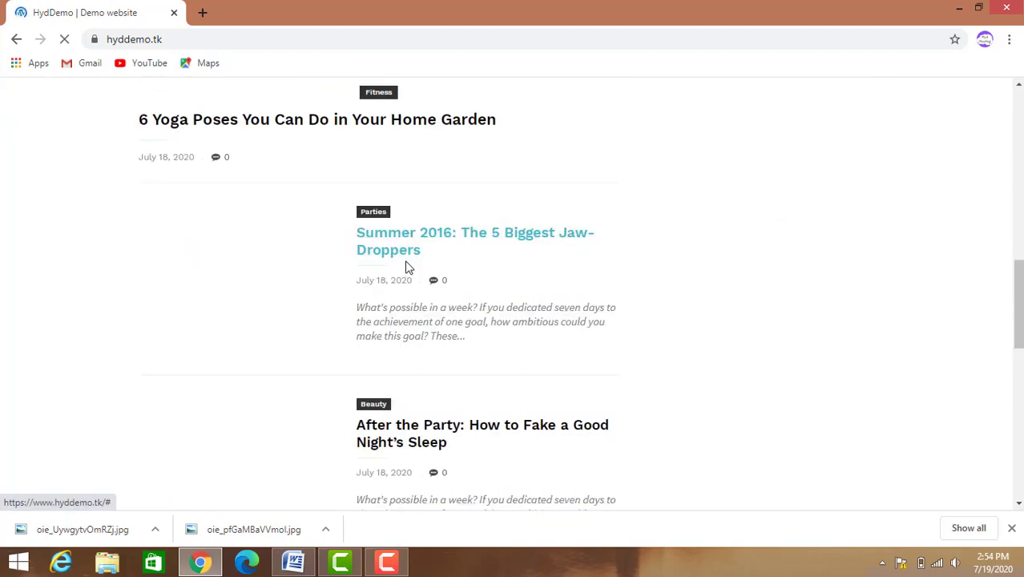
{"action": "scroll", "coordinate": [408, 267], "scroll_direction": "down", "scroll_amount": 10}
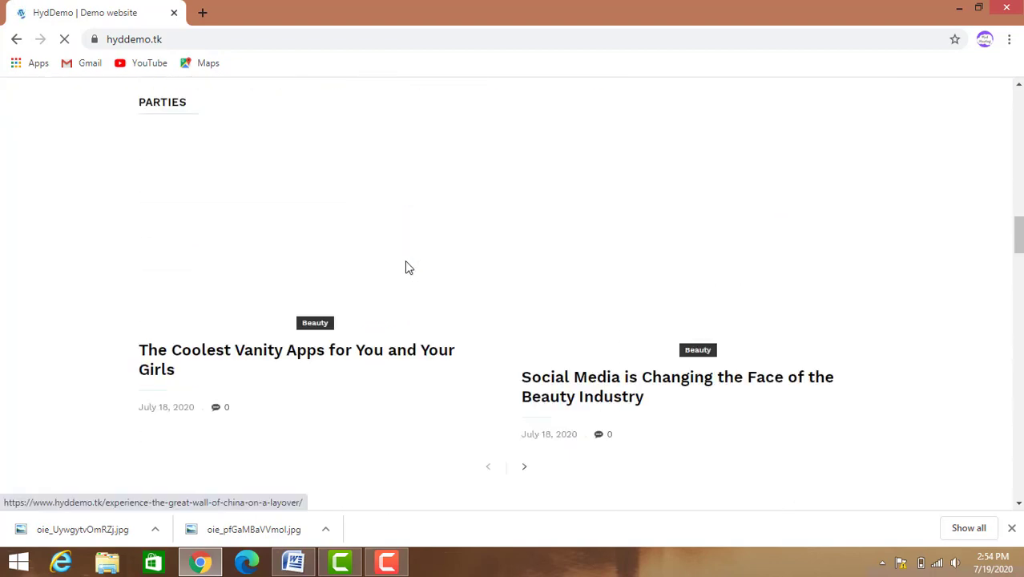
{"action": "scroll", "coordinate": [407, 266], "scroll_direction": "up", "scroll_amount": 8}
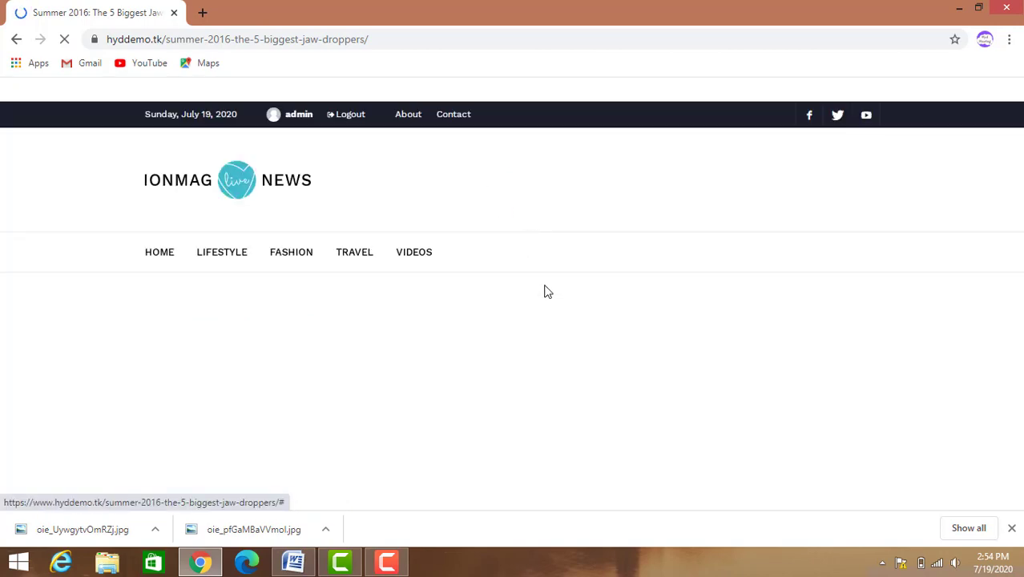
Look through the post "Summer 2016: The 5 Biggest Jaw-Droppers", checking its text, images and sidebar
{"action": "scroll", "coordinate": [545, 290], "scroll_direction": "down", "scroll_amount": 5}
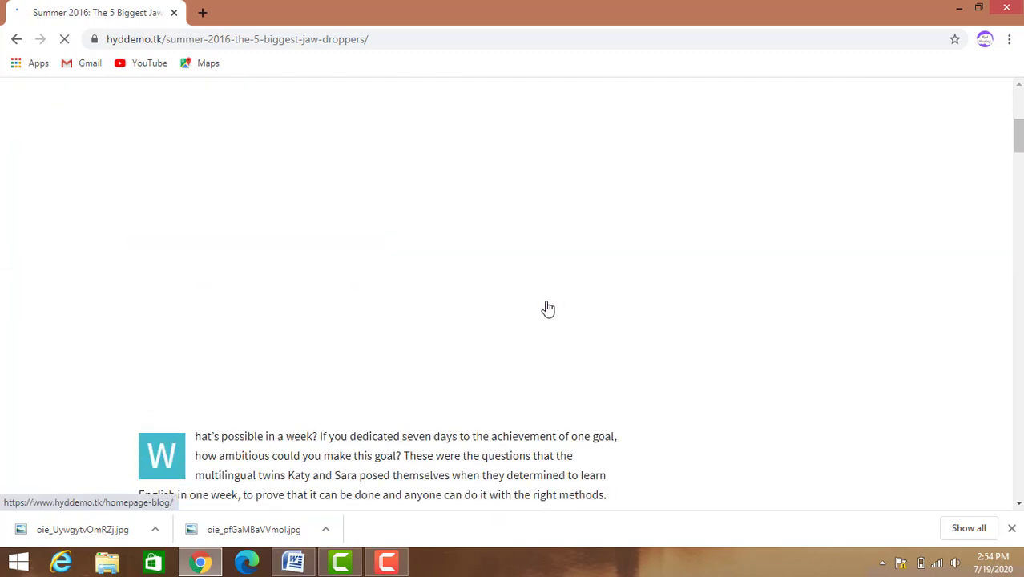
{"action": "scroll", "coordinate": [569, 309], "scroll_direction": "up", "scroll_amount": 1}
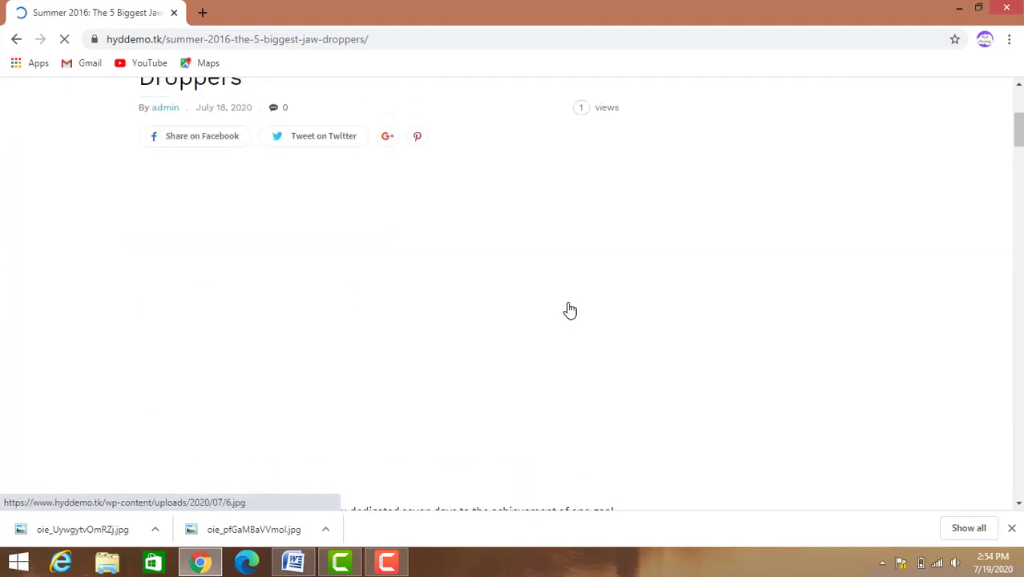
{"action": "scroll", "coordinate": [570, 309], "scroll_direction": "down", "scroll_amount": 4}
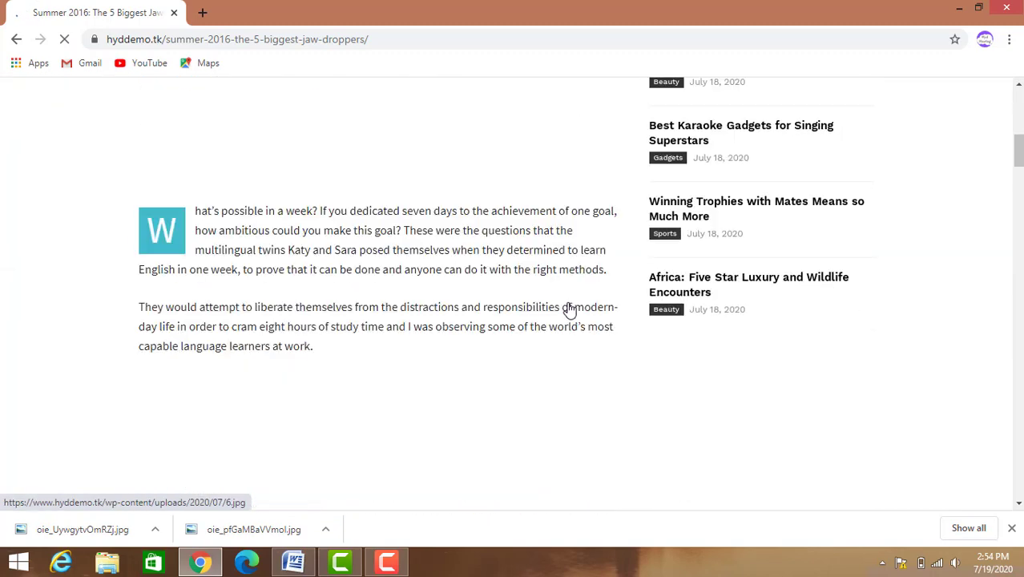
{"action": "scroll", "coordinate": [569, 309], "scroll_direction": "down", "scroll_amount": 8}
{"action": "scroll", "coordinate": [570, 309], "scroll_direction": "up", "scroll_amount": 5}
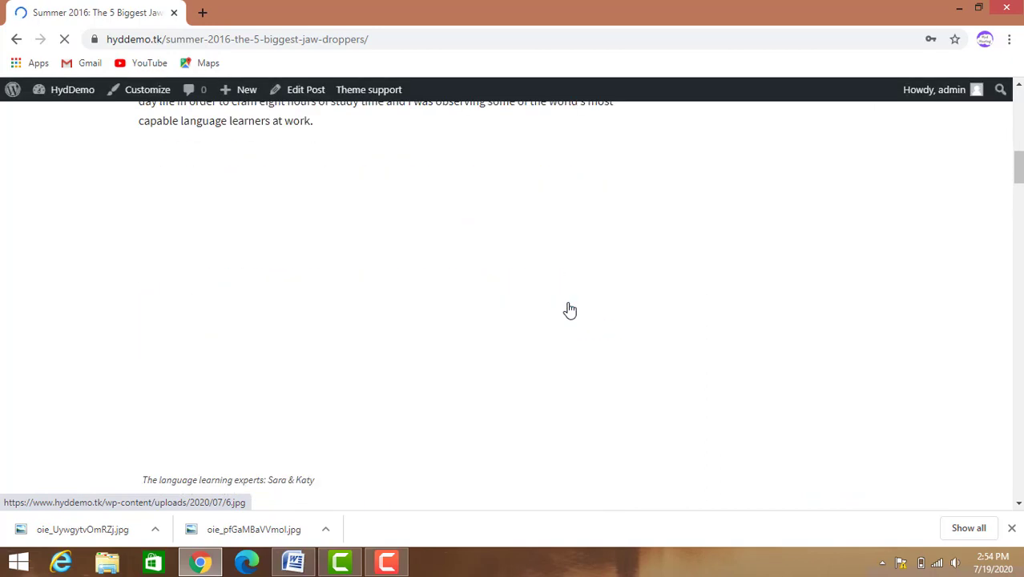
{"action": "scroll", "coordinate": [570, 309], "scroll_direction": "up", "scroll_amount": 8}
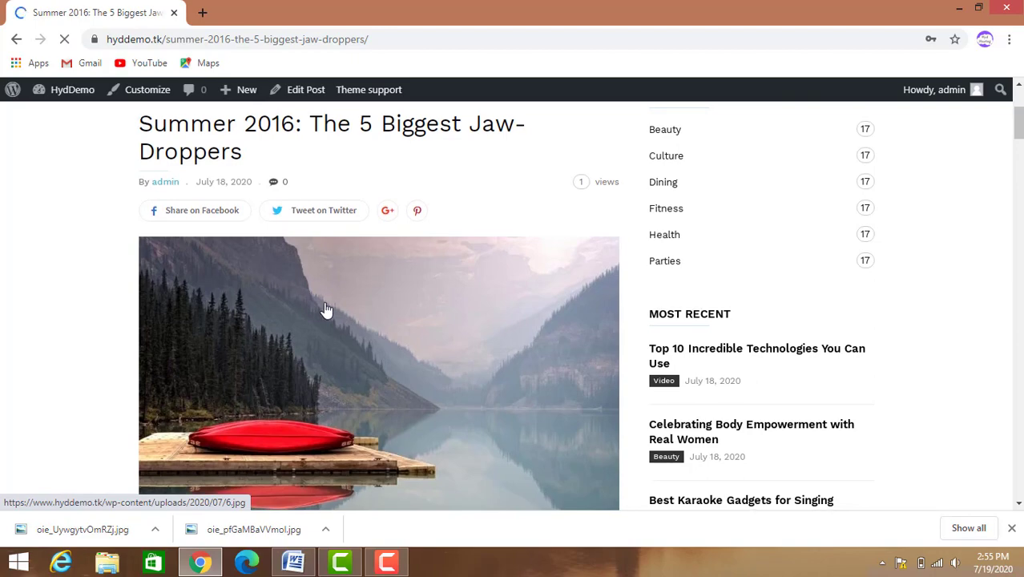
Read the Summer 2016 post down to its pull quote about understanding English and return to its header
{"action": "scroll", "coordinate": [337, 314], "scroll_direction": "down", "scroll_amount": 3}
{"action": "scroll", "coordinate": [376, 328], "scroll_direction": "up", "scroll_amount": 2}
{"action": "scroll", "coordinate": [405, 335], "scroll_direction": "up", "scroll_amount": 4}
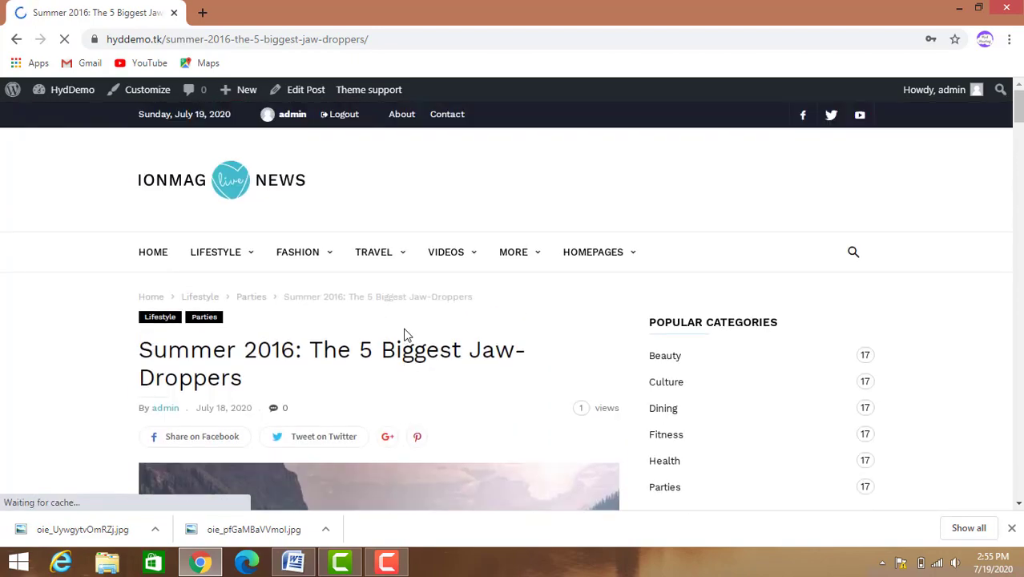
{"action": "scroll", "coordinate": [405, 335], "scroll_direction": "down", "scroll_amount": 5}
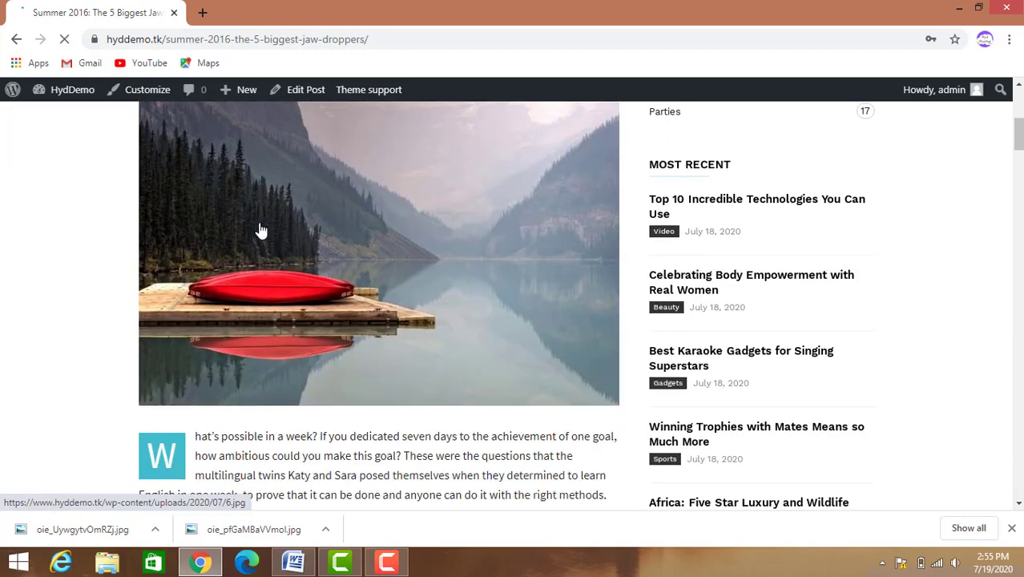
{"action": "scroll", "coordinate": [455, 414], "scroll_direction": "down", "scroll_amount": 3}
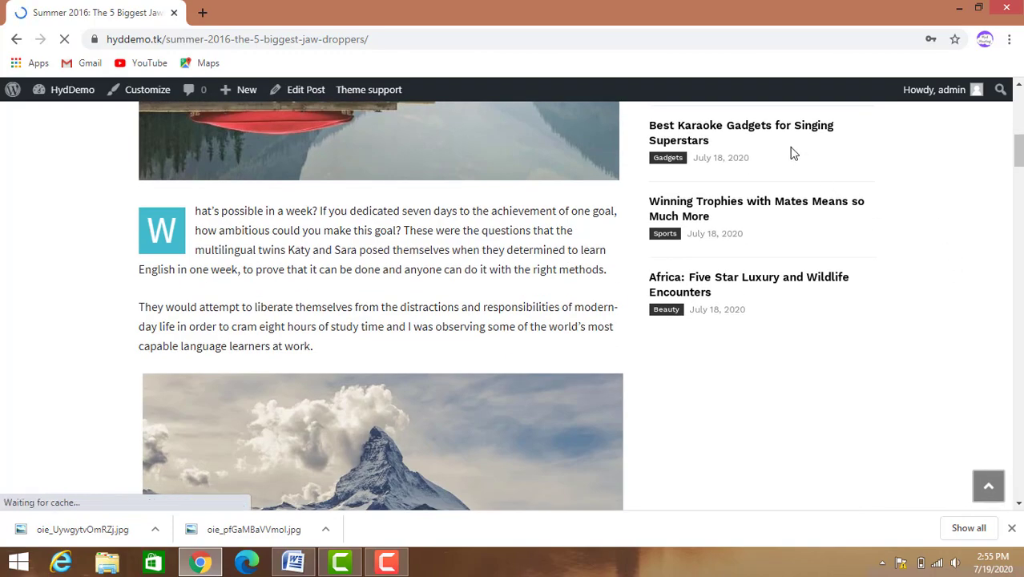
{"action": "scroll", "coordinate": [354, 302], "scroll_direction": "down", "scroll_amount": 7}
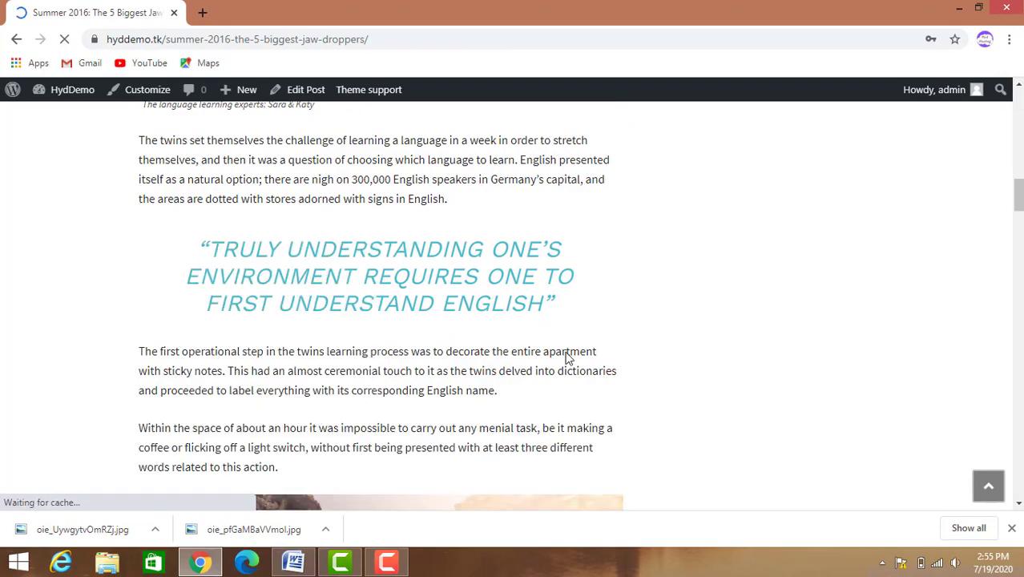
{"action": "scroll", "coordinate": [559, 354], "scroll_direction": "up", "scroll_amount": 7}
{"action": "scroll", "coordinate": [559, 354], "scroll_direction": "up", "scroll_amount": 7}
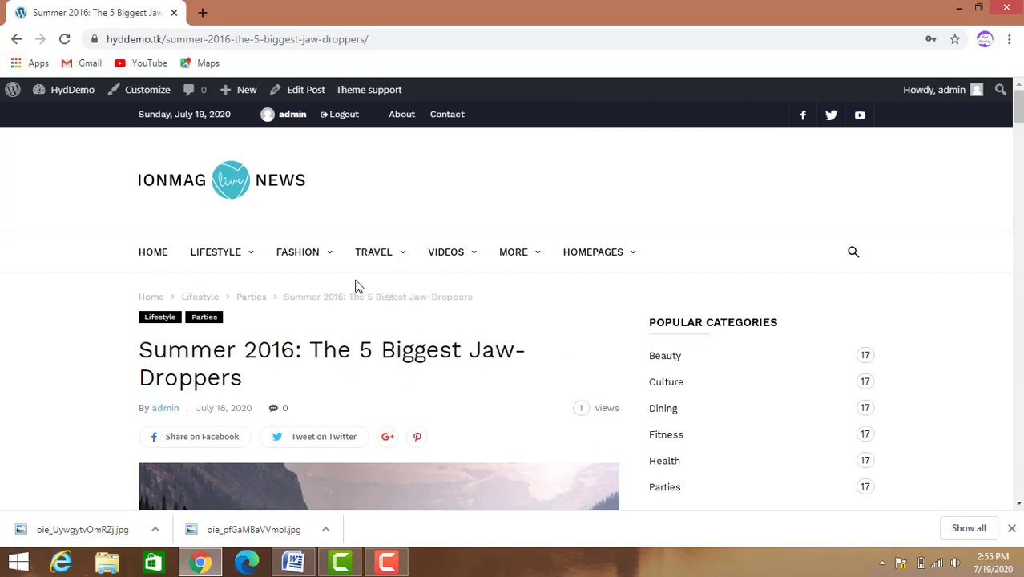
Return to the WordPress dashboard, open the list of all pages and look over its entries from About Us to Sample page
{"action": "mouse_move", "coordinate": [71, 98]}
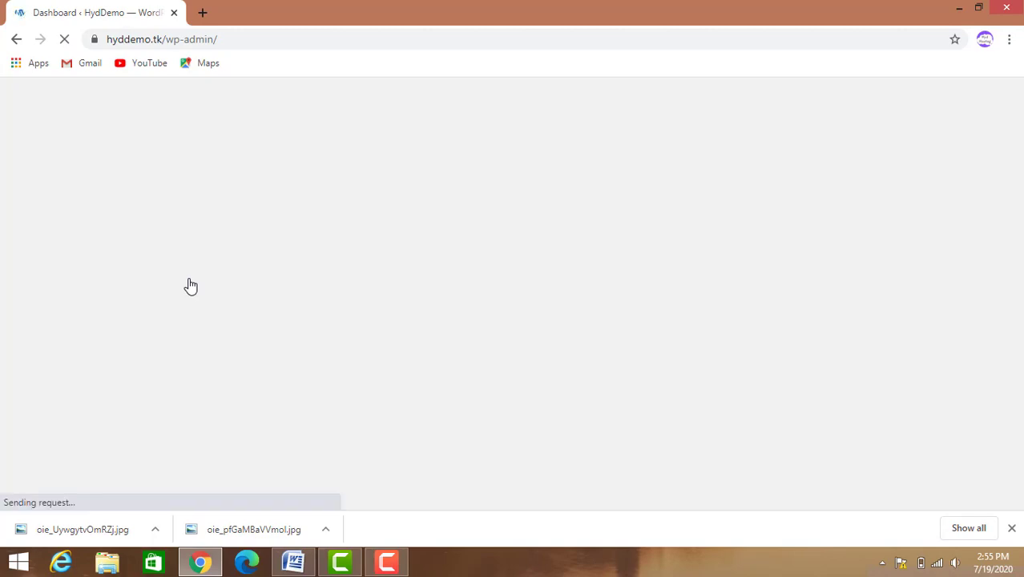
{"action": "scroll", "coordinate": [157, 289], "scroll_direction": "down", "scroll_amount": 1}
{"action": "scroll", "coordinate": [92, 271], "scroll_direction": "up", "scroll_amount": 3}
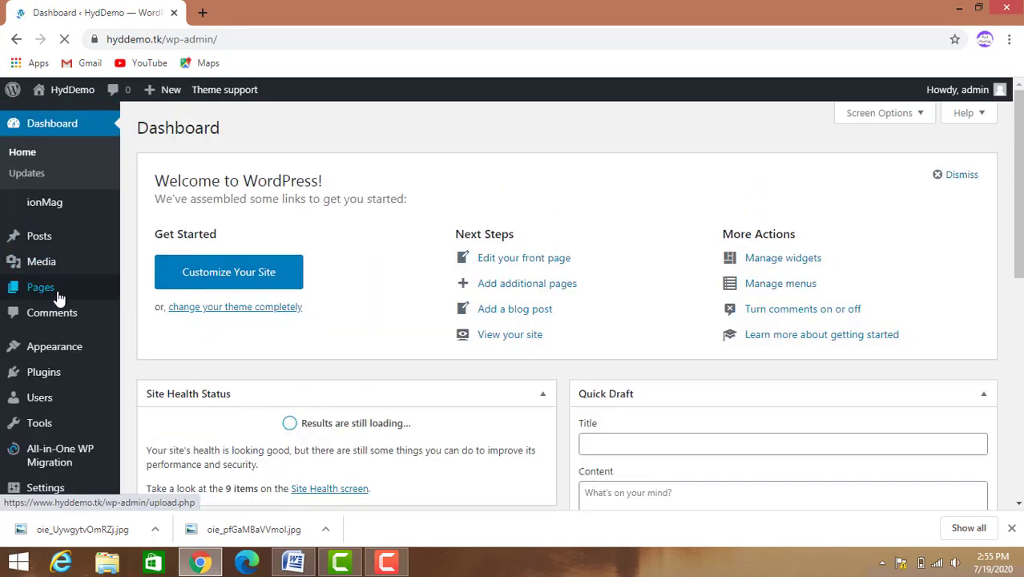
{"action": "mouse_move", "coordinate": [58, 298]}
{"action": "left_click", "coordinate": [139, 290]}
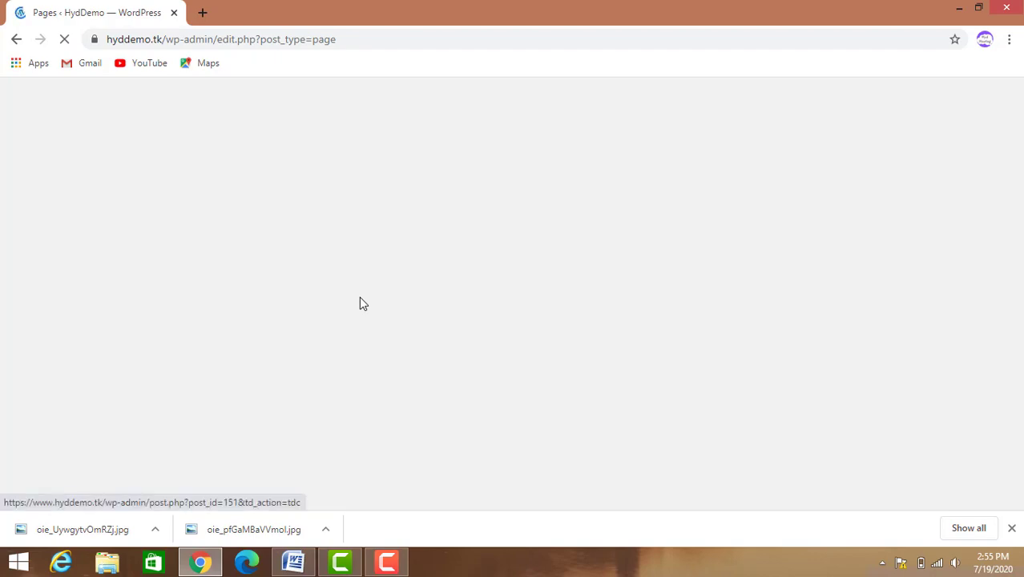
{"action": "scroll", "coordinate": [359, 303], "scroll_direction": "down", "scroll_amount": 2}
{"action": "scroll", "coordinate": [359, 302], "scroll_direction": "up", "scroll_amount": 2}
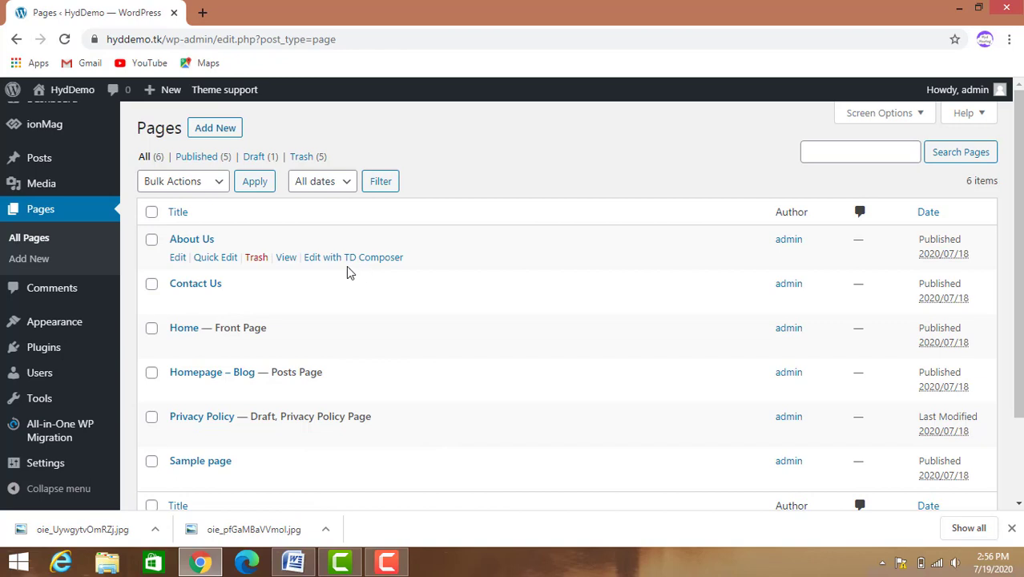
{"action": "scroll", "coordinate": [347, 272], "scroll_direction": "down", "scroll_amount": 2}
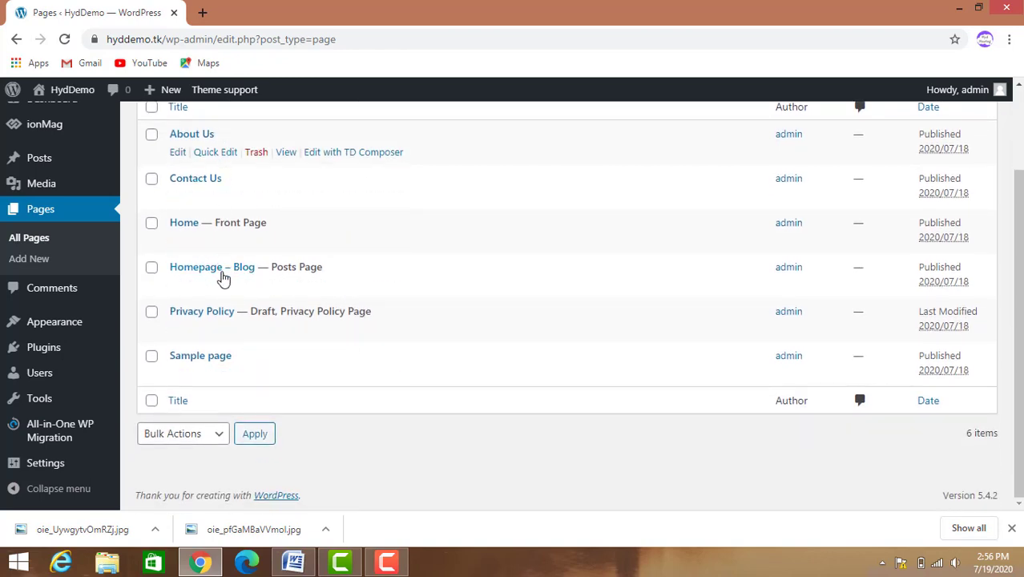
{"action": "scroll", "coordinate": [224, 275], "scroll_direction": "up", "scroll_amount": 2}
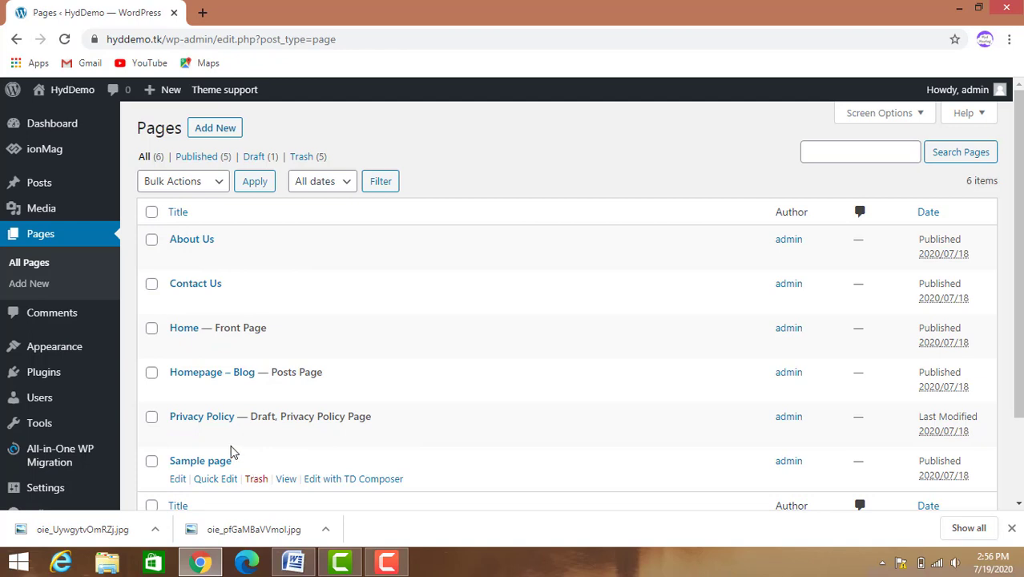
{"action": "scroll", "coordinate": [251, 396], "scroll_direction": "down", "scroll_amount": 1}
{"action": "scroll", "coordinate": [200, 331], "scroll_direction": "up", "scroll_amount": 1}
Open the list of all posts and move every post on its first page to the trash in bulk
{"action": "mouse_move", "coordinate": [57, 183]}
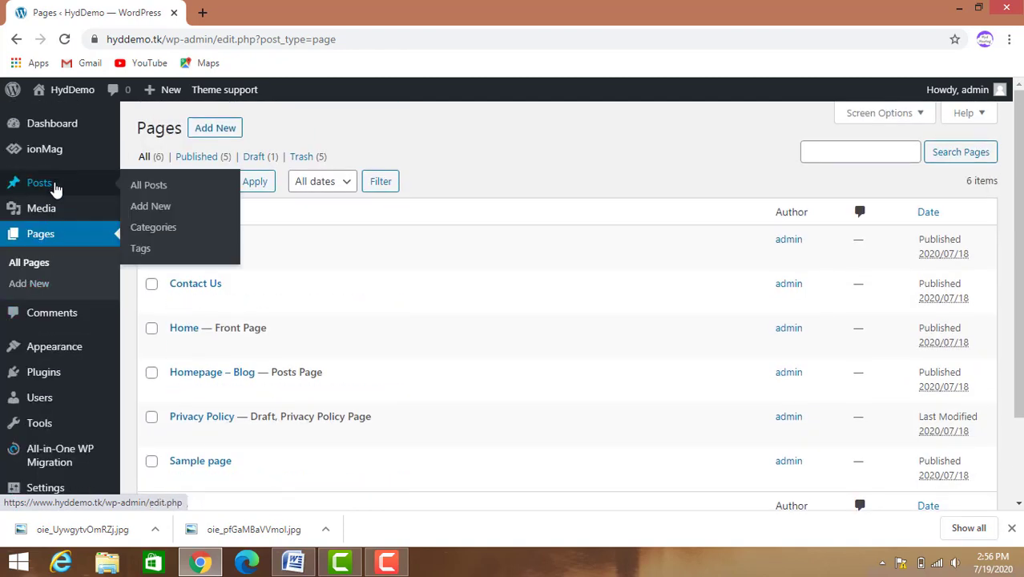
{"action": "left_click", "coordinate": [141, 189]}
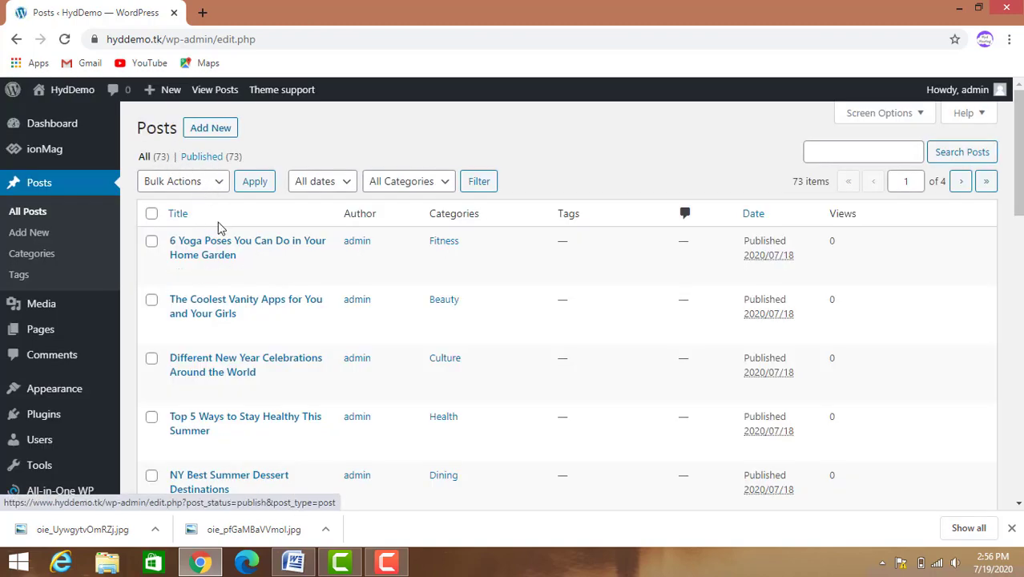
{"action": "left_click", "coordinate": [152, 214]}
{"action": "left_click", "coordinate": [222, 185]}
{"action": "left_click", "coordinate": [213, 238]}
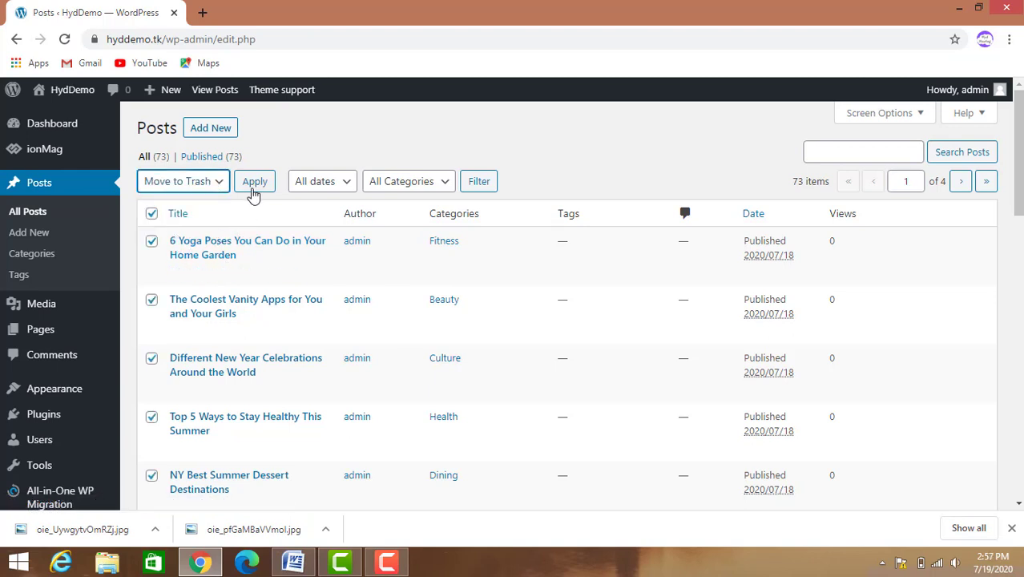
{"action": "left_click", "coordinate": [254, 182]}
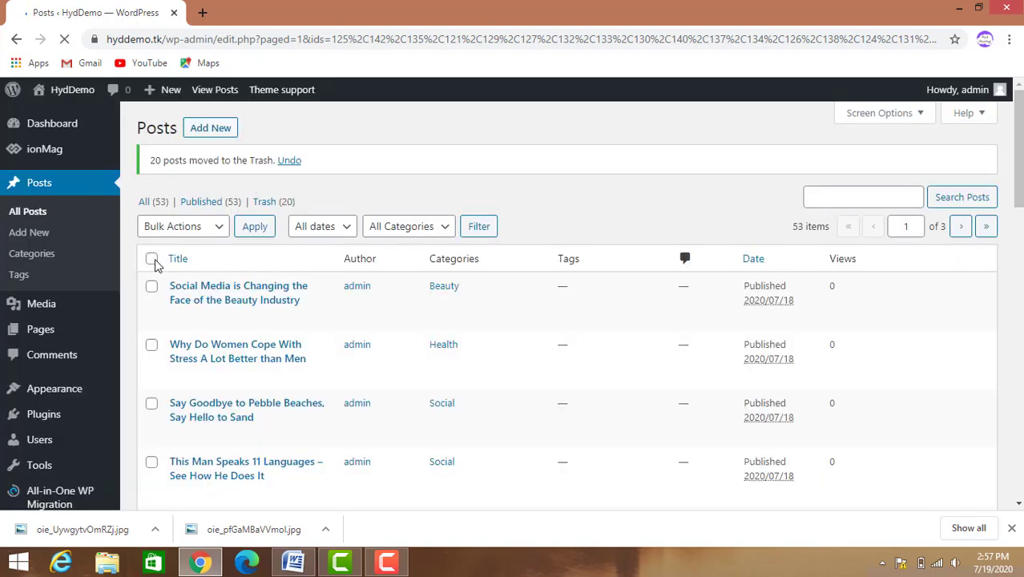
Move the second batch of posts, starting with "Social Media is Changing the Face of the Beauty Industry", to the trash in bulk
{"action": "left_click", "coordinate": [151, 259]}
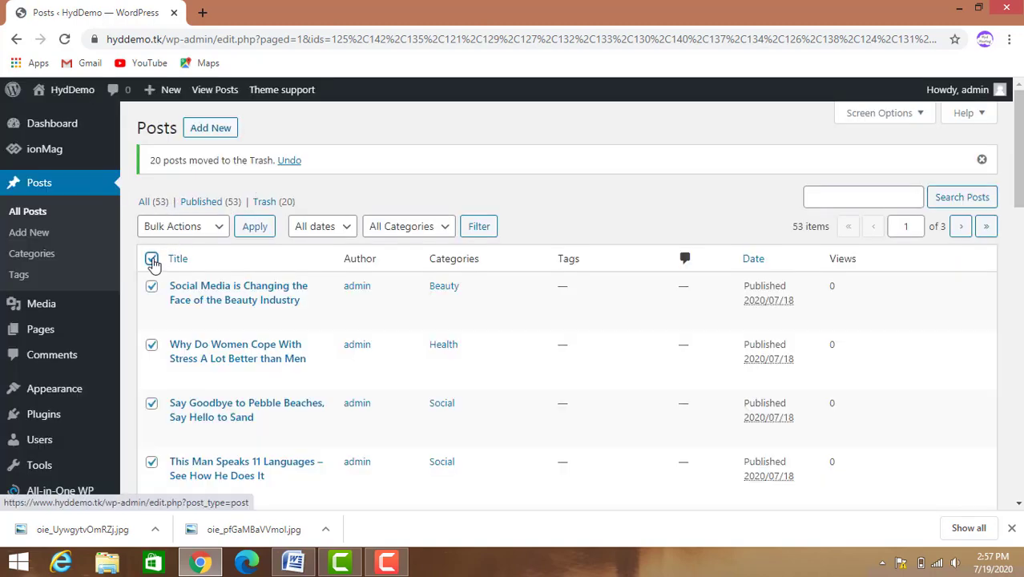
{"action": "left_click", "coordinate": [222, 228]}
{"action": "left_click", "coordinate": [215, 276]}
{"action": "left_click", "coordinate": [255, 228]}
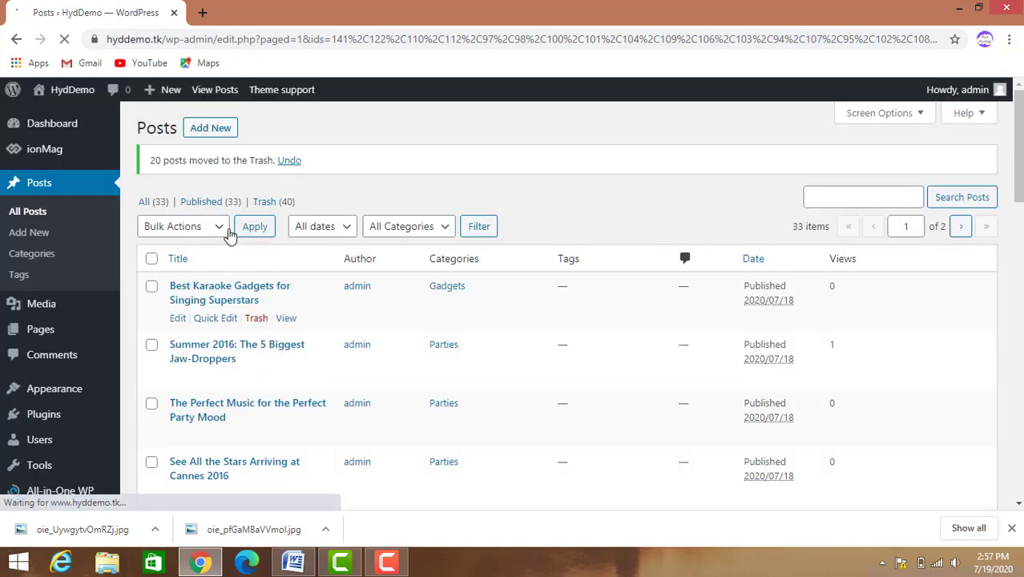
Move the third batch of posts, starting with "Best Karaoke Gadgets for Singing Superstars", to the trash and look over the remaining posts
{"action": "left_click", "coordinate": [151, 259]}
{"action": "left_click", "coordinate": [222, 231]}
{"action": "left_click", "coordinate": [177, 275]}
{"action": "left_click", "coordinate": [255, 231]}
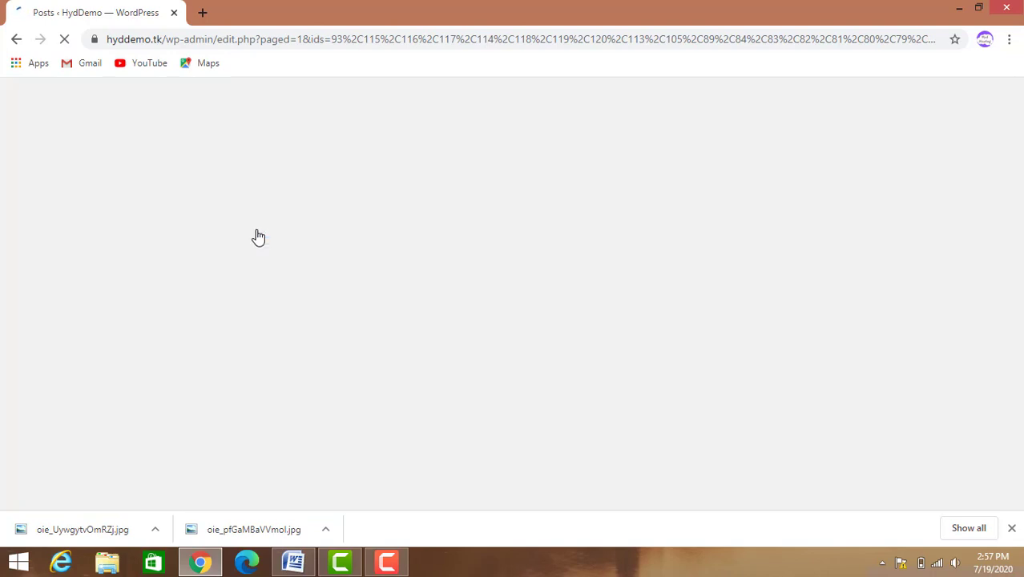
{"action": "scroll", "coordinate": [256, 233], "scroll_direction": "down", "scroll_amount": 1}
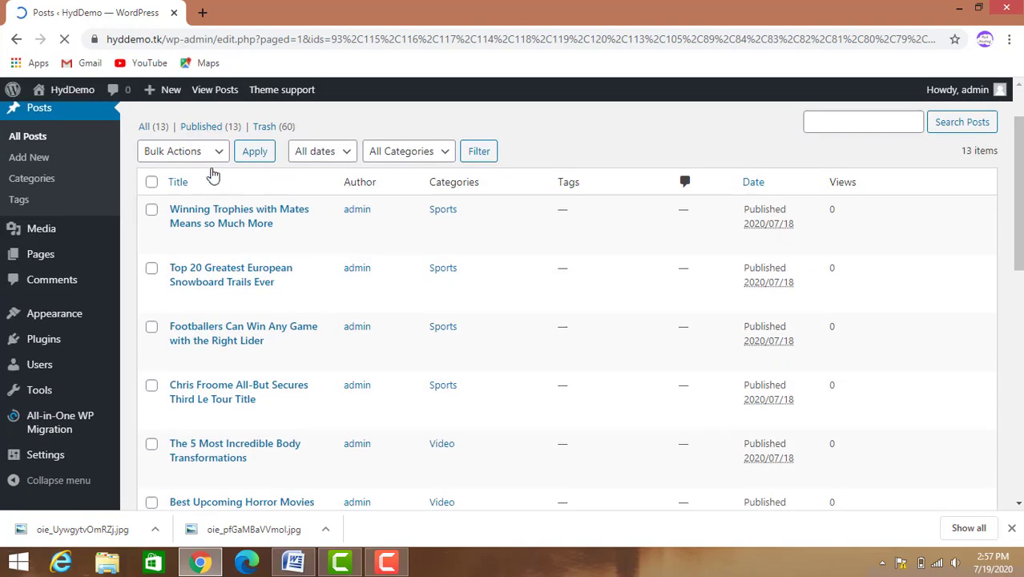
{"action": "scroll", "coordinate": [160, 252], "scroll_direction": "up", "scroll_amount": 1}
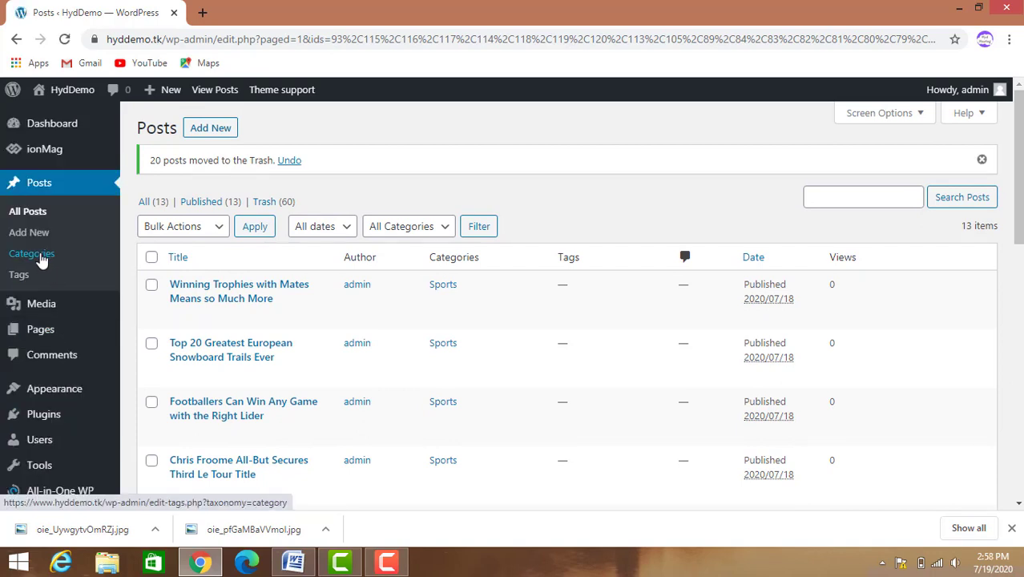
Open the post categories, bulk-delete all selectable categories and look over the remaining list
{"action": "left_click", "coordinate": [42, 257]}
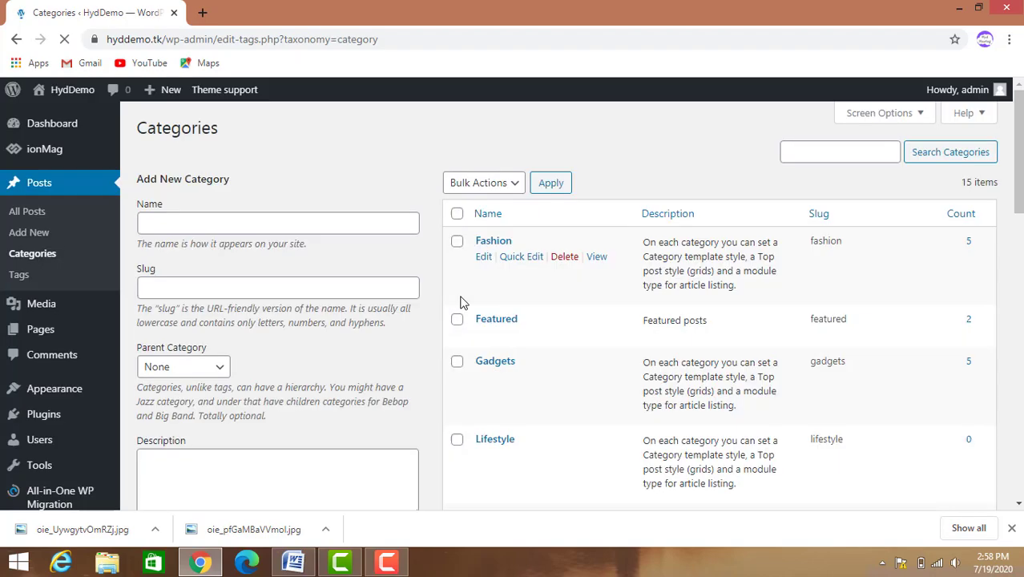
{"action": "scroll", "coordinate": [619, 319], "scroll_direction": "down", "scroll_amount": 3}
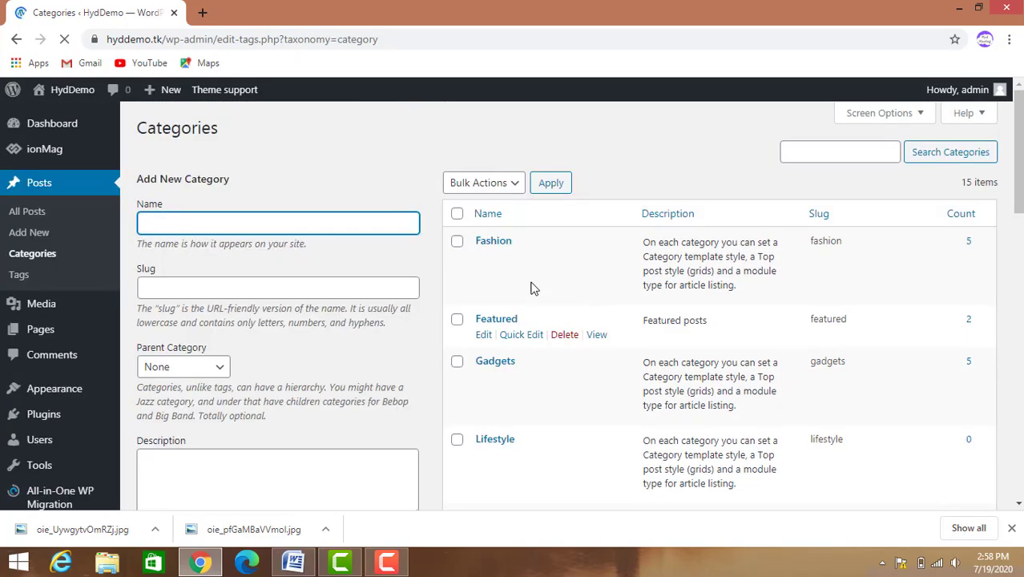
{"action": "left_click", "coordinate": [456, 213]}
{"action": "left_click", "coordinate": [515, 196]}
{"action": "left_click", "coordinate": [512, 217]}
{"action": "left_click", "coordinate": [551, 185]}
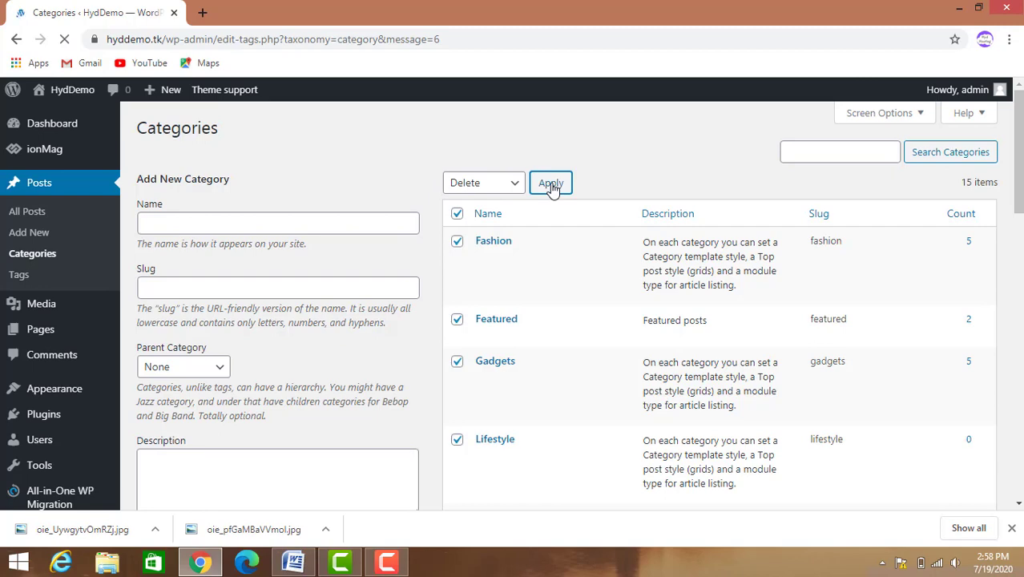
{"action": "left_click", "coordinate": [550, 184]}
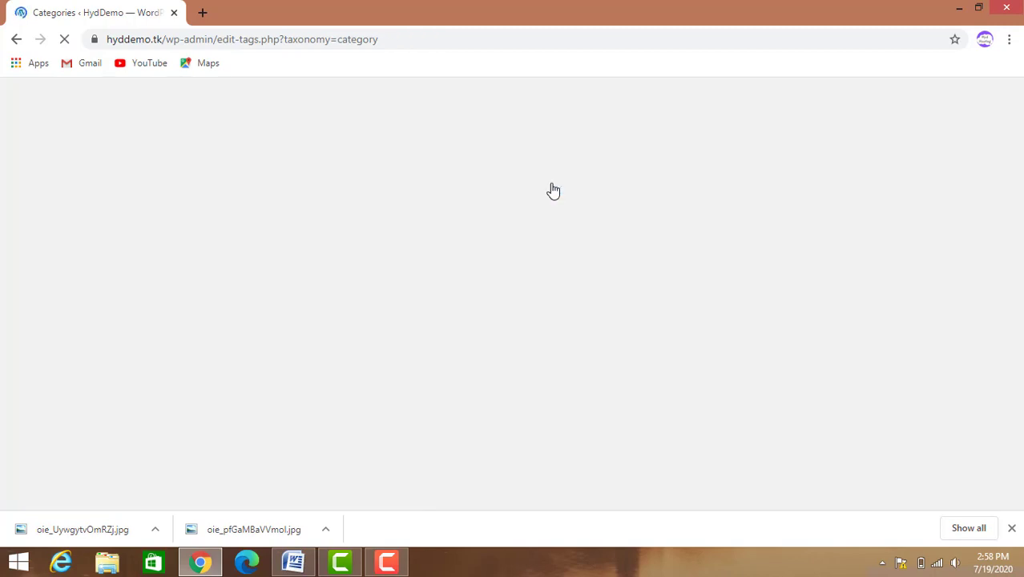
{"action": "scroll", "coordinate": [545, 233], "scroll_direction": "down", "scroll_amount": 3}
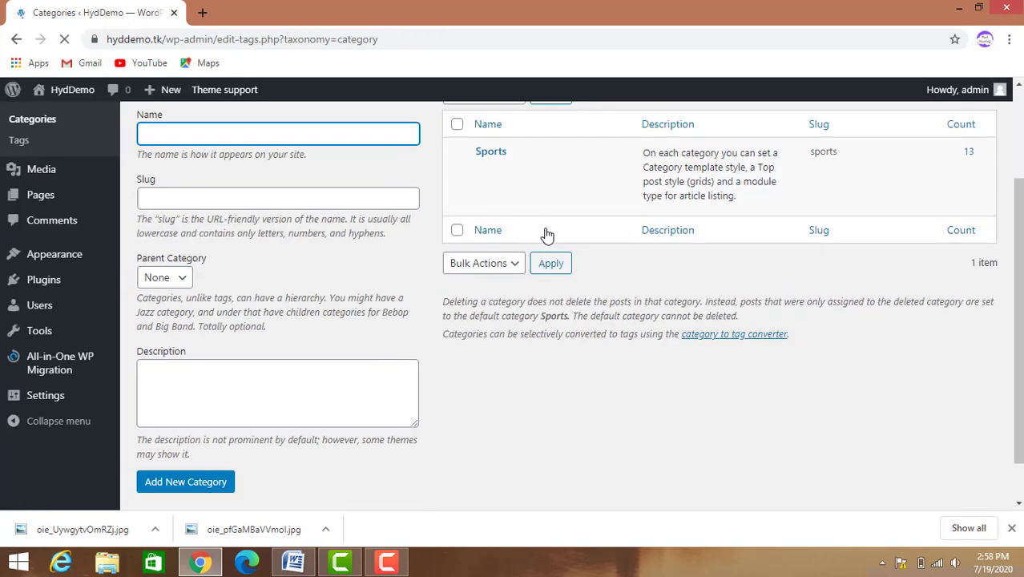
{"action": "scroll", "coordinate": [542, 250], "scroll_direction": "up", "scroll_amount": 1}
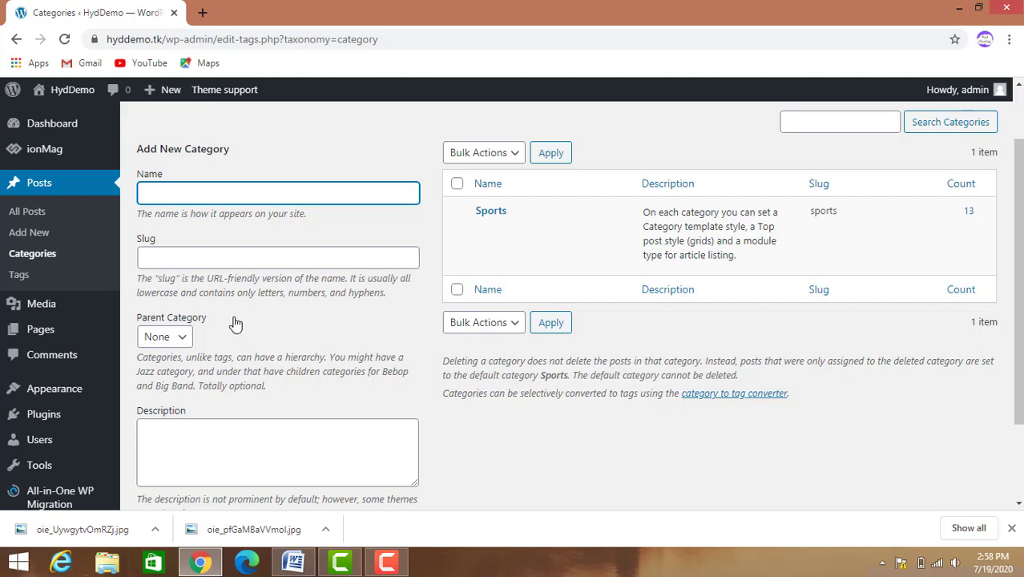
{"action": "scroll", "coordinate": [233, 320], "scroll_direction": "down", "scroll_amount": 2}
{"action": "scroll", "coordinate": [225, 341], "scroll_direction": "up", "scroll_amount": 3}
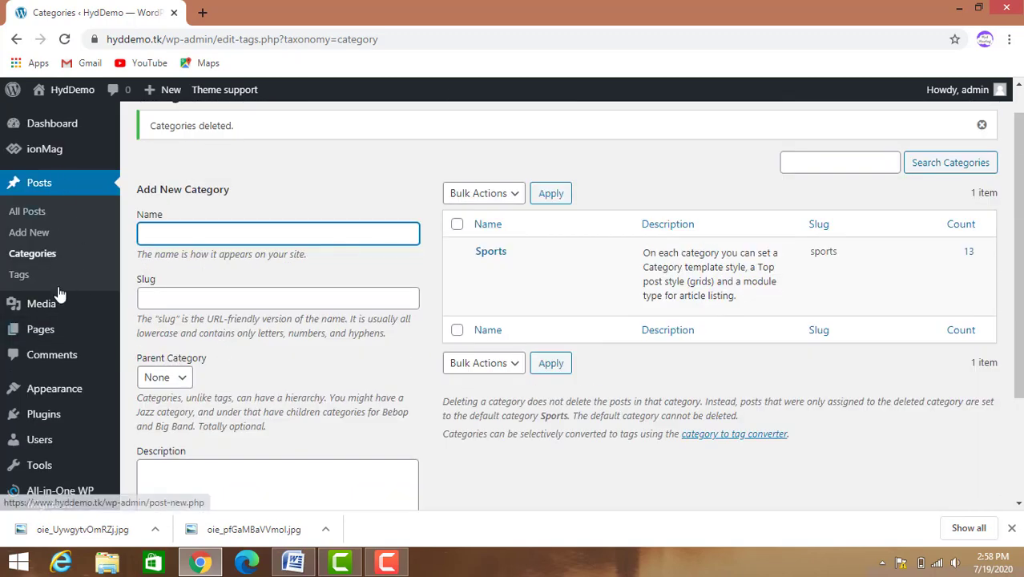
Open the installed plugins and look over the list from All-in-One WP Migration to tagDiv Social Counter
{"action": "mouse_move", "coordinate": [40, 414]}
{"action": "left_click", "coordinate": [139, 420]}
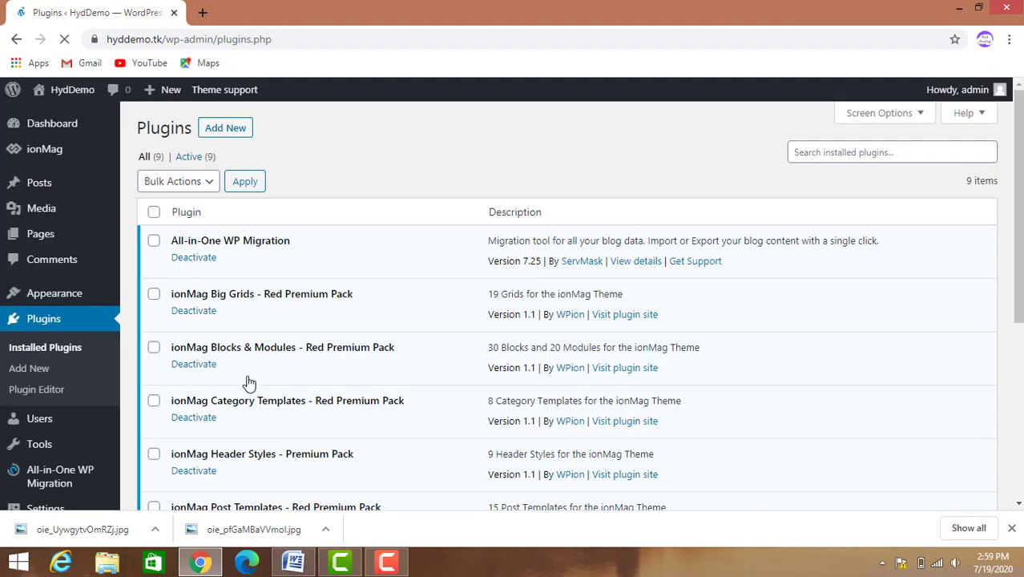
{"action": "scroll", "coordinate": [276, 342], "scroll_direction": "down", "scroll_amount": 4}
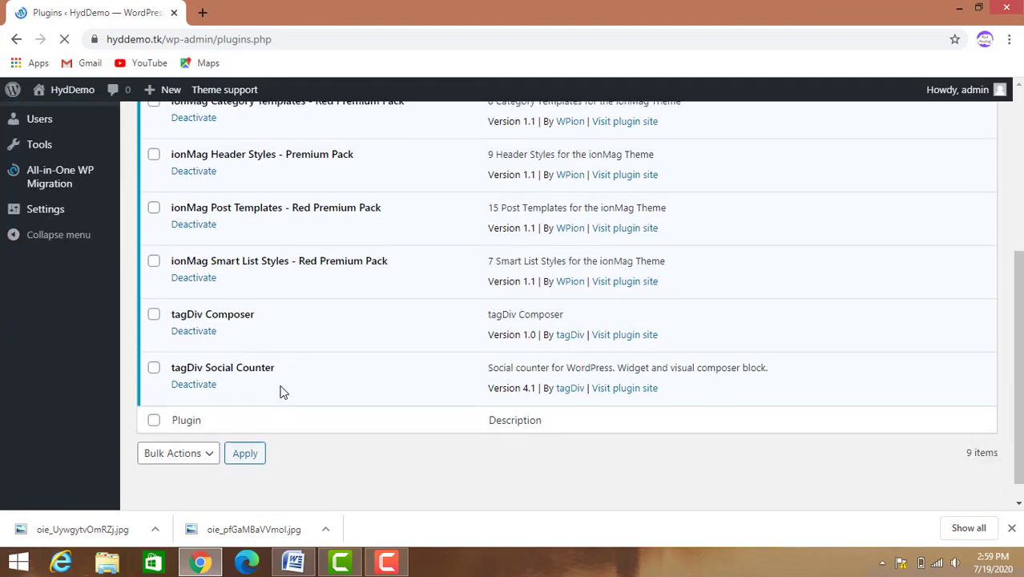
{"action": "scroll", "coordinate": [279, 392], "scroll_direction": "up", "scroll_amount": 4}
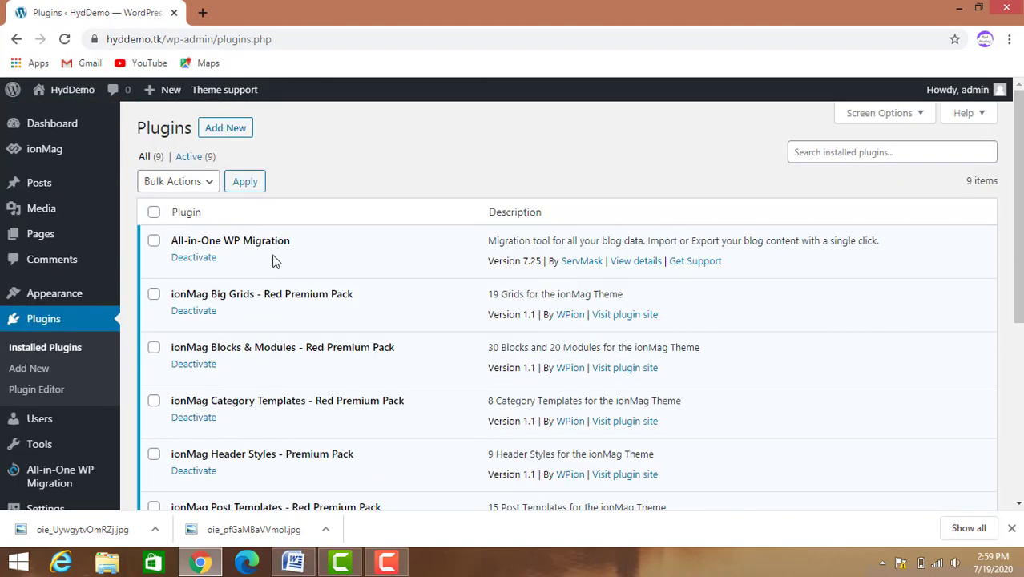
Search the plugins available to add for "contact" and install Contact Form 7
{"action": "left_click", "coordinate": [231, 130]}
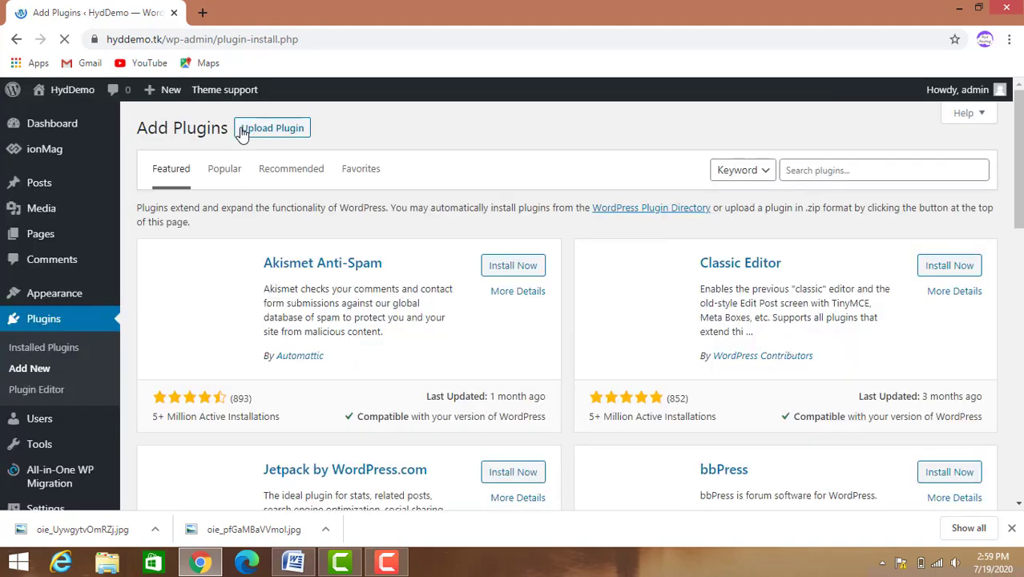
{"action": "left_click", "coordinate": [802, 169]}
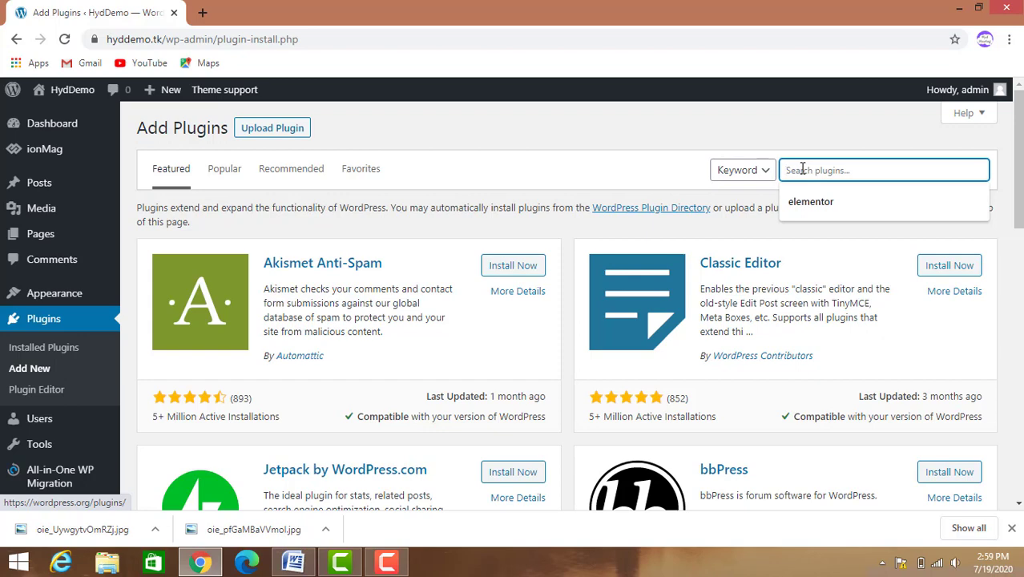
{"action": "type", "text": "con"}
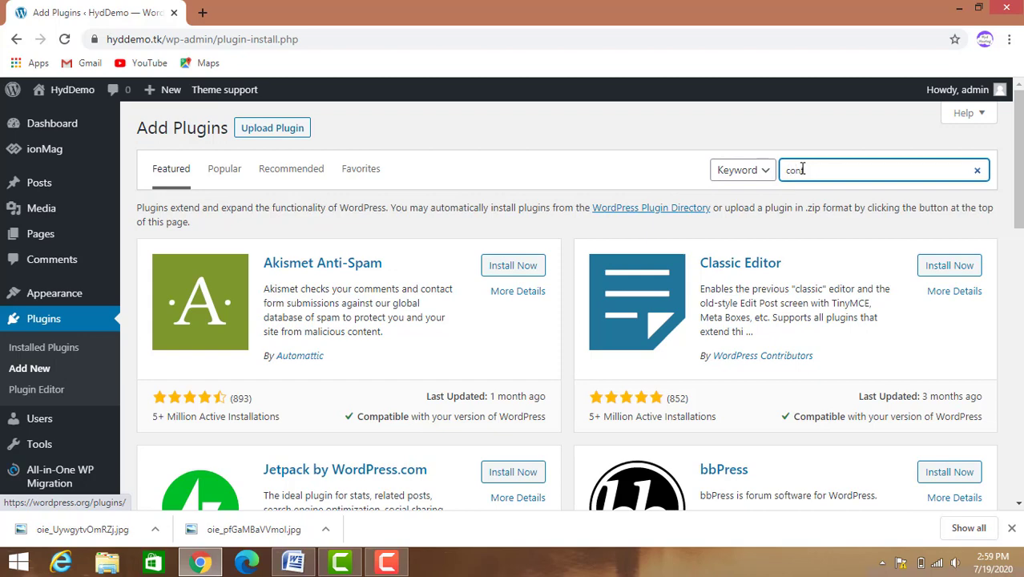
{"action": "type", "text": "tact"}
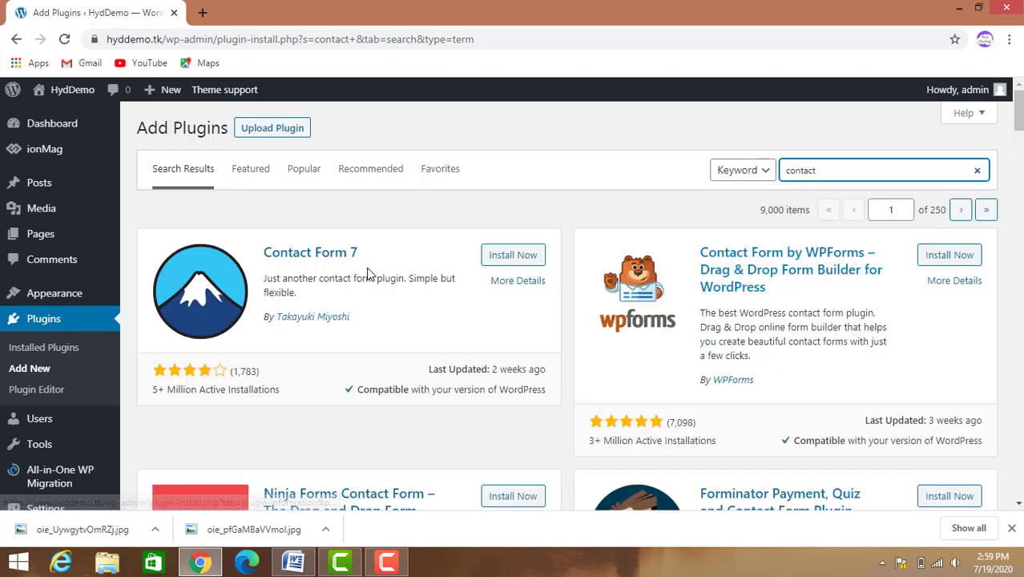
{"action": "left_click", "coordinate": [508, 262]}
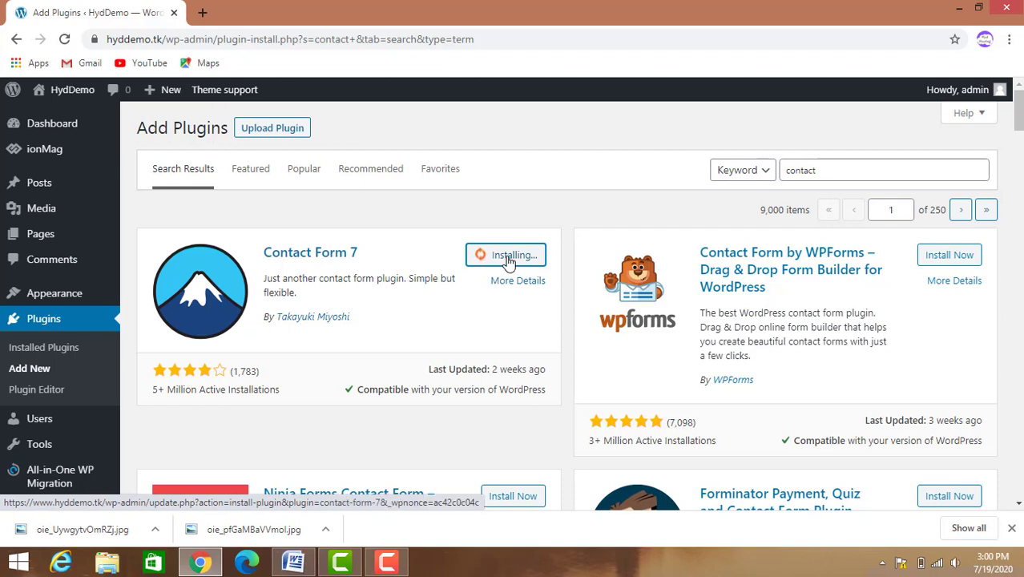
Activate the Contact Form 7 plugin and copy the shortcode of Contact form 1 from the list of contact forms
{"action": "left_click", "coordinate": [512, 260]}
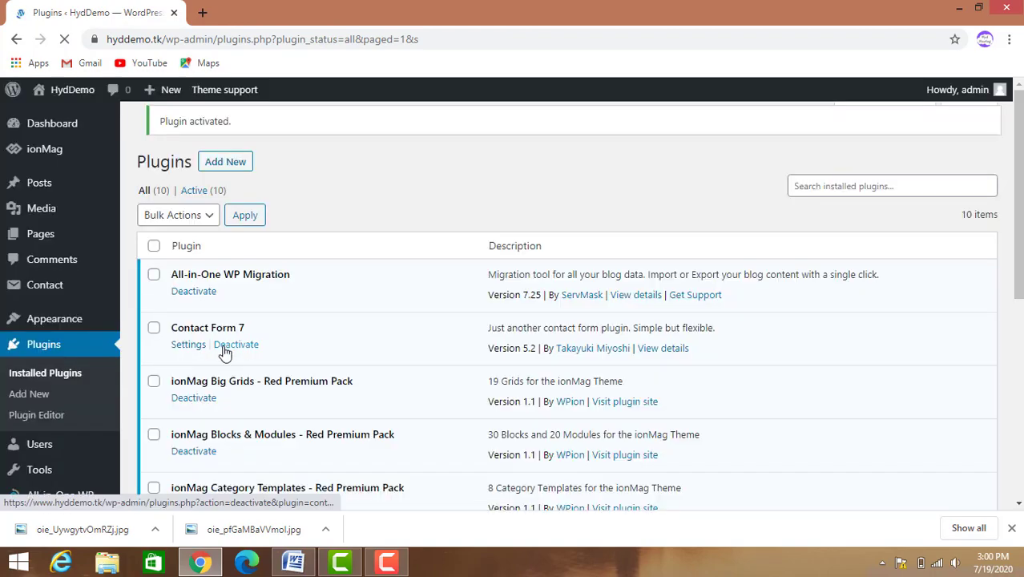
{"action": "mouse_move", "coordinate": [46, 285]}
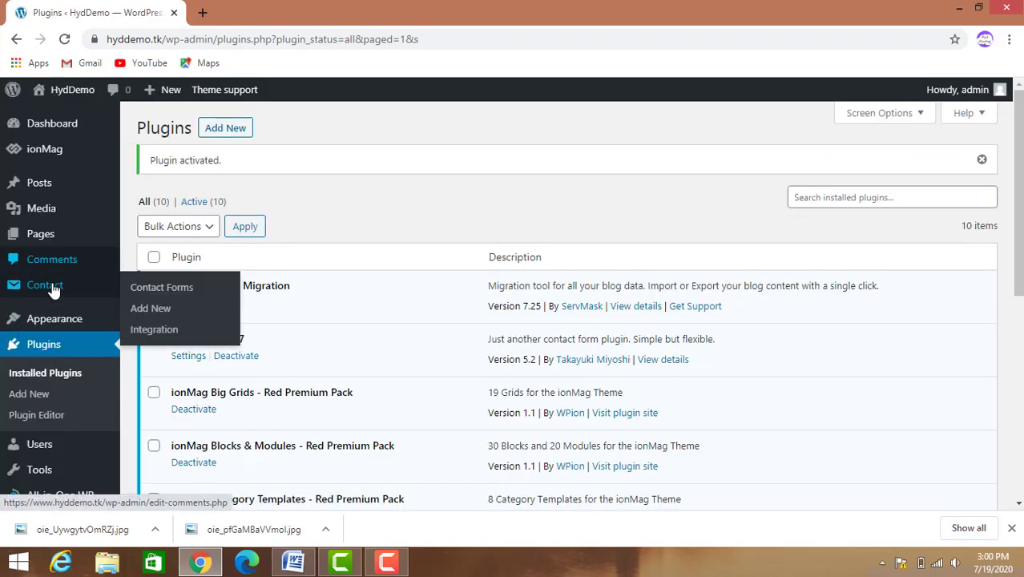
{"action": "left_click", "coordinate": [152, 294]}
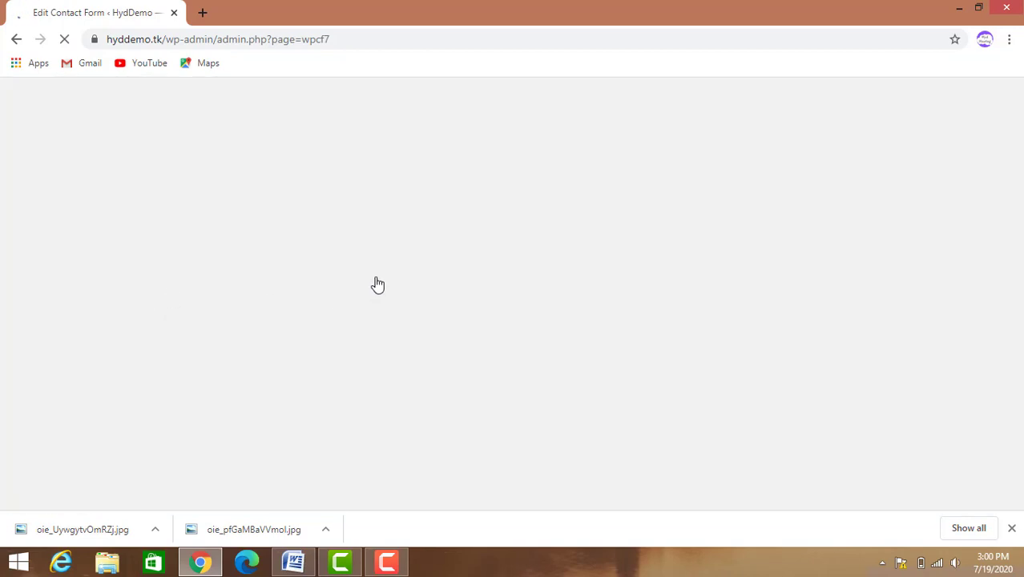
{"action": "scroll", "coordinate": [372, 296], "scroll_direction": "down", "scroll_amount": 2}
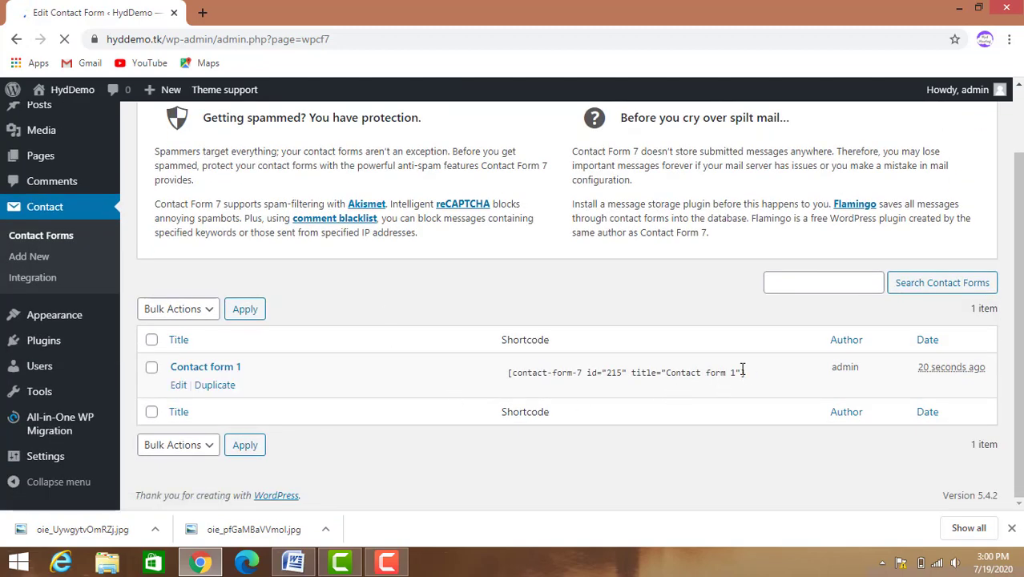
{"action": "left_click_drag", "start_coordinate": [742, 372], "coordinate": [701, 372]}
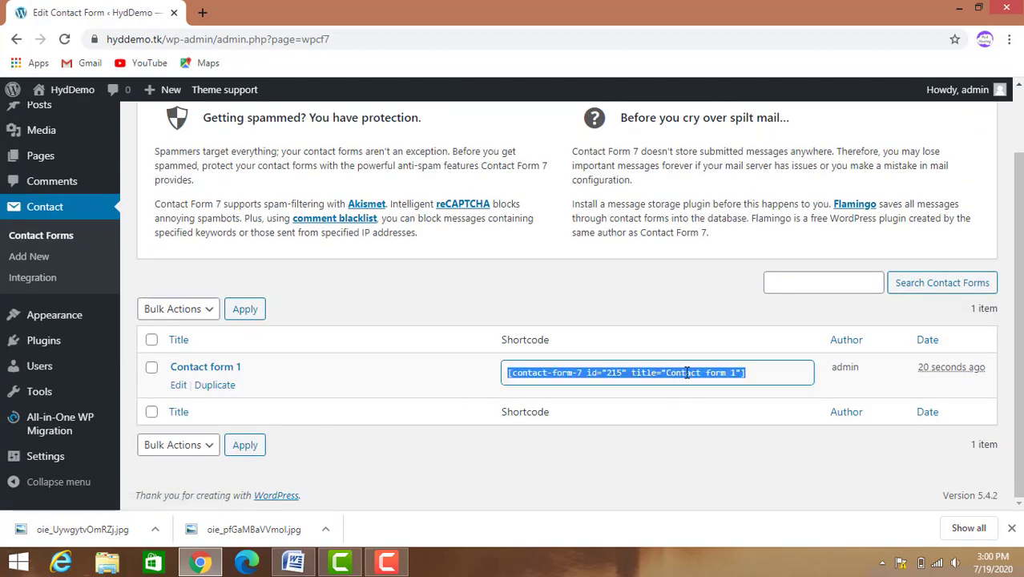
{"action": "right_click", "coordinate": [701, 372]}
{"action": "left_click", "coordinate": [700, 383]}
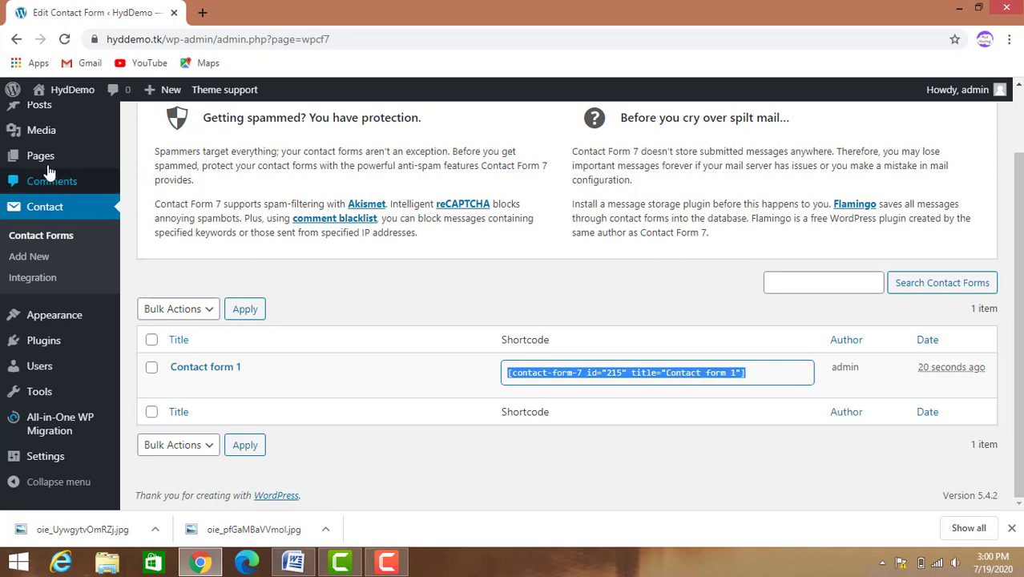
Edit the Contact Us page, paste the copied Contact form 1 shortcode into its body and update the page
{"action": "mouse_move", "coordinate": [46, 160]}
{"action": "left_click", "coordinate": [144, 163]}
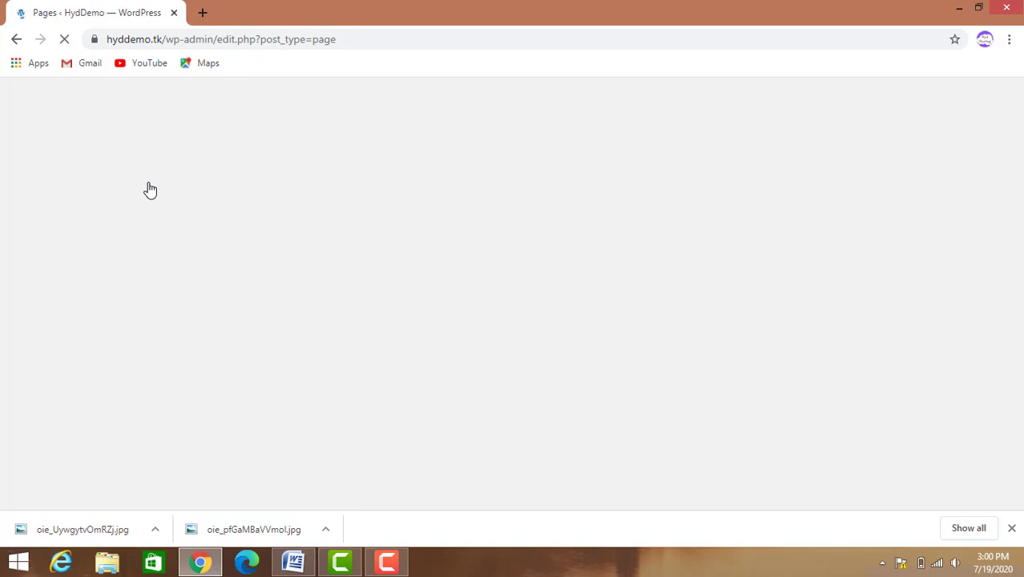
{"action": "scroll", "coordinate": [229, 287], "scroll_direction": "down", "scroll_amount": 1}
{"action": "scroll", "coordinate": [228, 286], "scroll_direction": "down", "scroll_amount": 1}
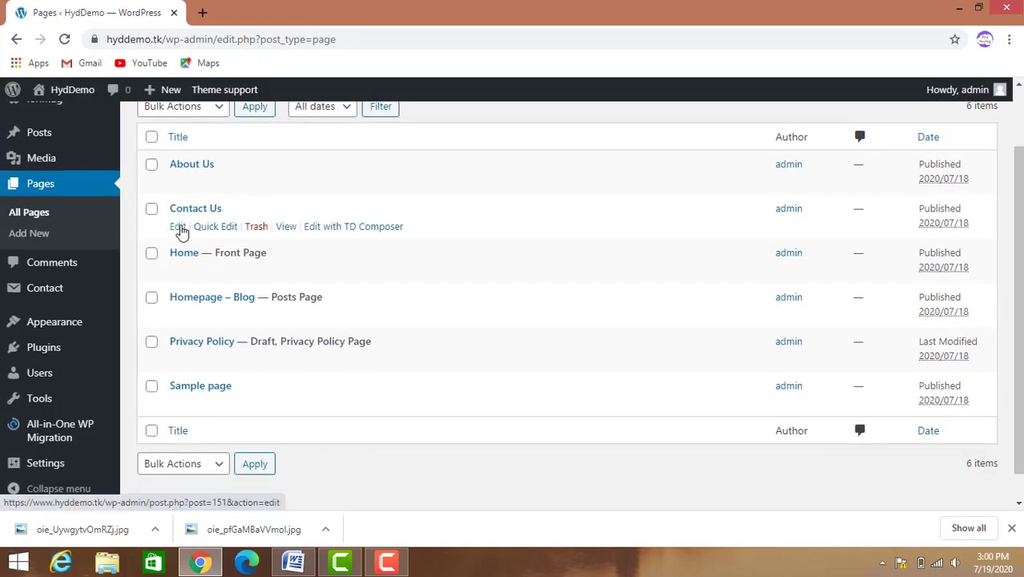
{"action": "left_click", "coordinate": [182, 229]}
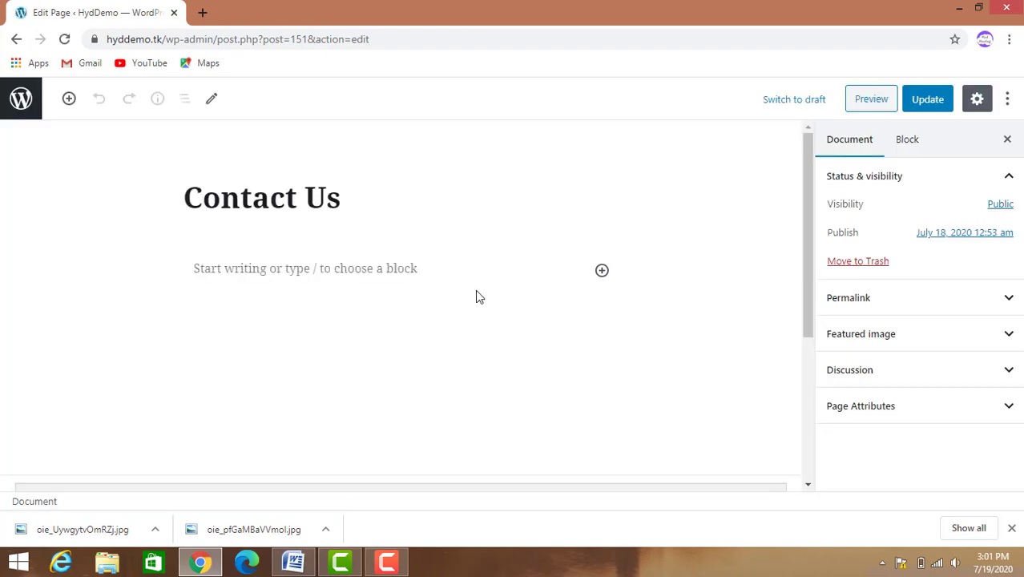
{"action": "scroll", "coordinate": [184, 265], "scroll_direction": "down", "scroll_amount": 1}
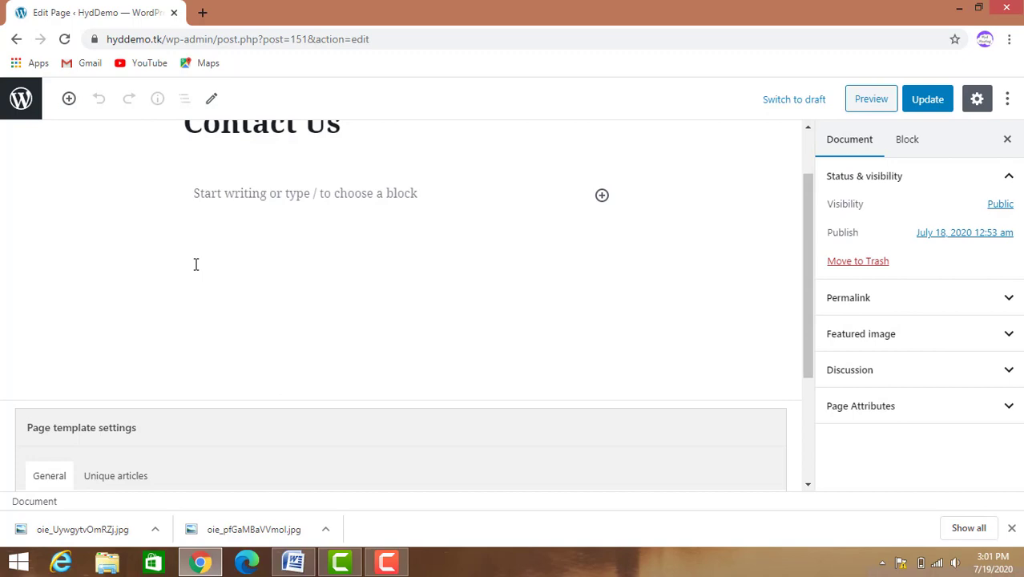
{"action": "left_click", "coordinate": [196, 198]}
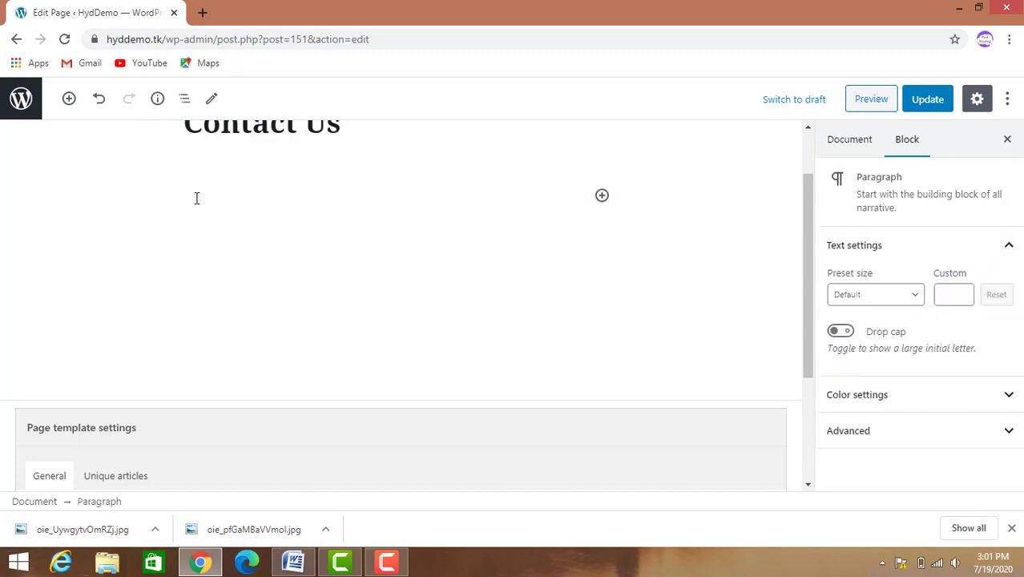
{"action": "key", "text": "ctrl+v"}
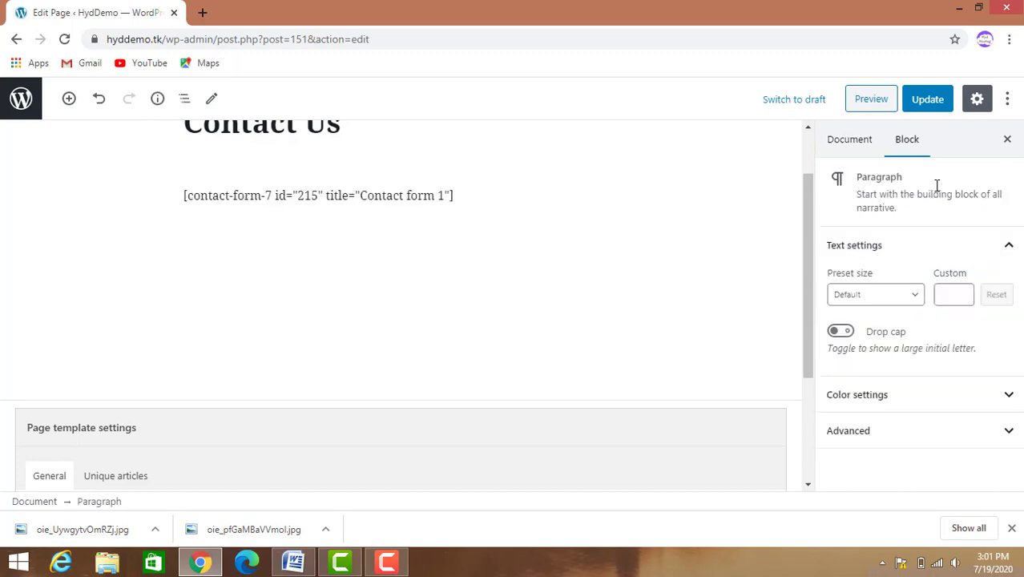
{"action": "left_click", "coordinate": [929, 99]}
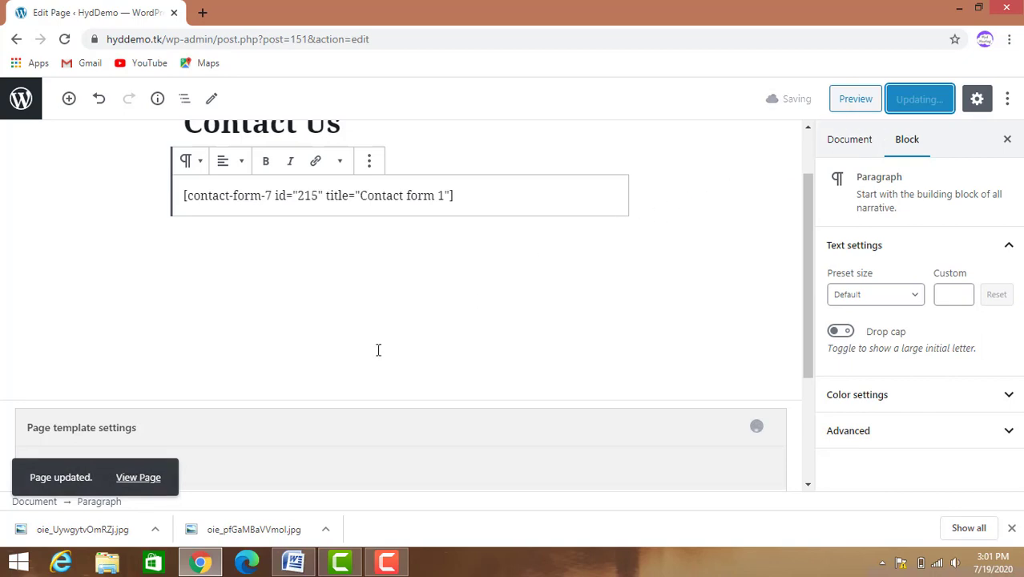
View the published Contact Us page and look over the contact form from the name field to the Send button
{"action": "left_click", "coordinate": [137, 477]}
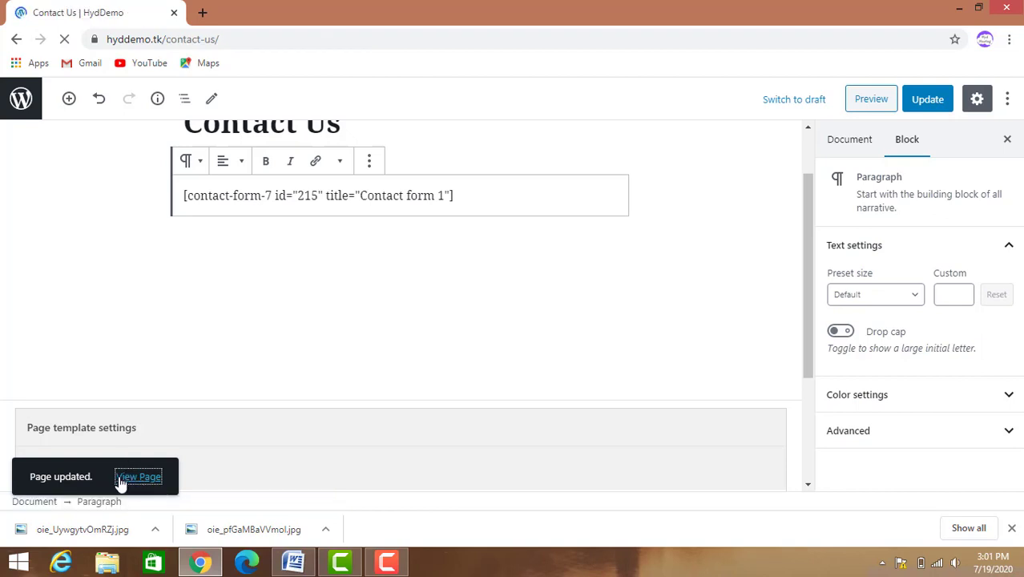
{"action": "left_click", "coordinate": [121, 479]}
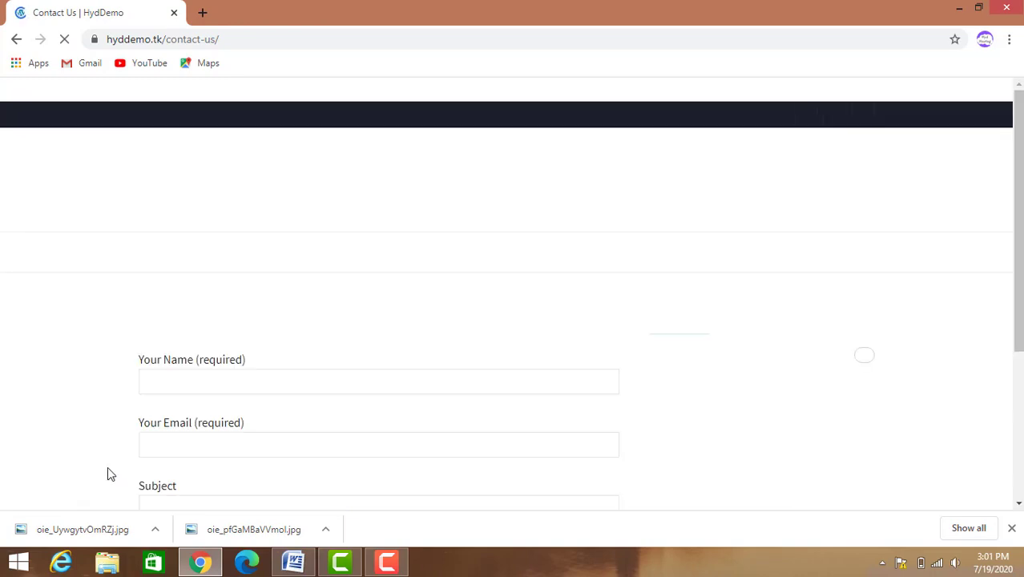
{"action": "scroll", "coordinate": [475, 408], "scroll_direction": "down", "scroll_amount": 2}
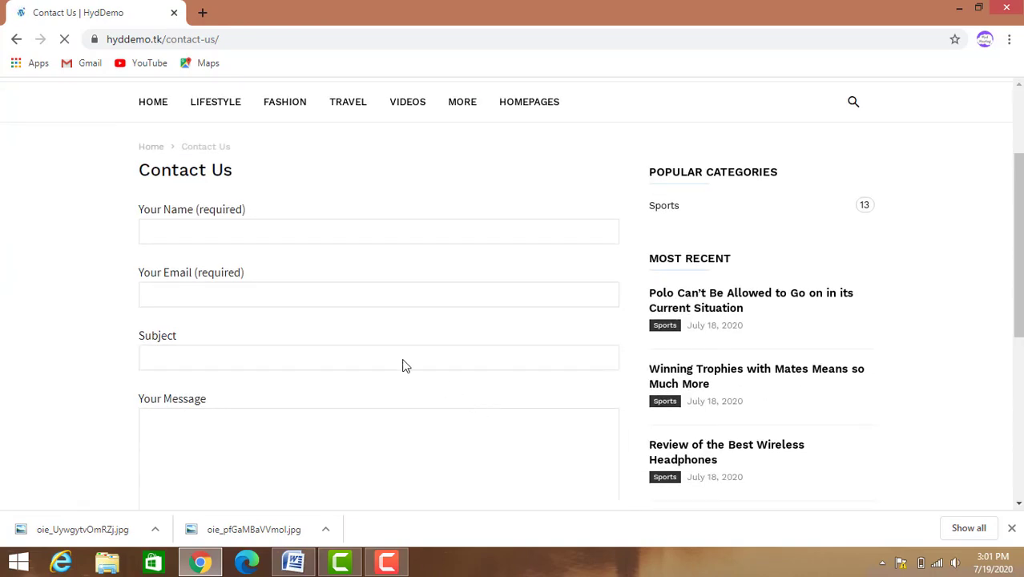
{"action": "scroll", "coordinate": [290, 393], "scroll_direction": "down", "scroll_amount": 2}
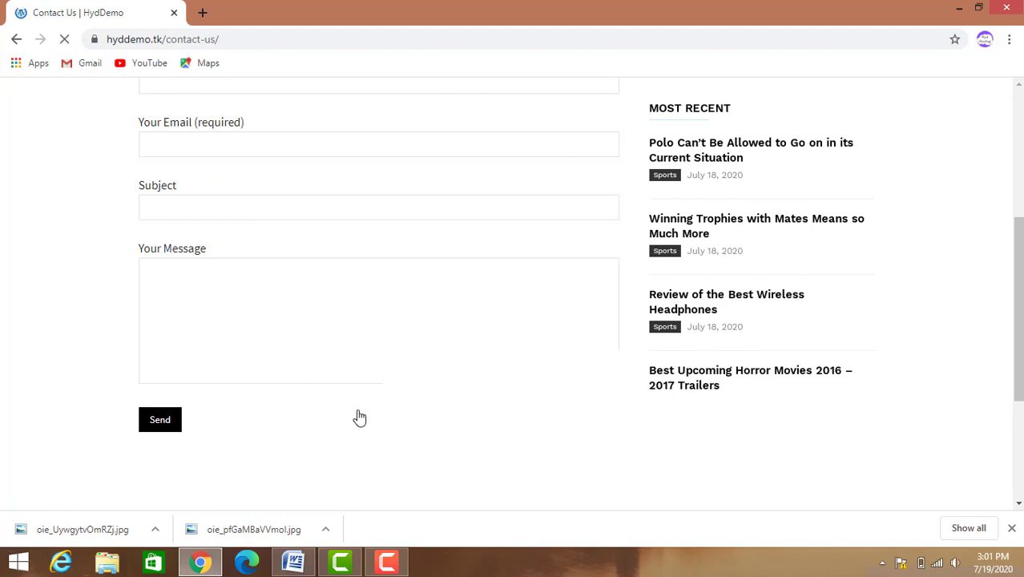
{"action": "scroll", "coordinate": [361, 410], "scroll_direction": "up", "scroll_amount": 2}
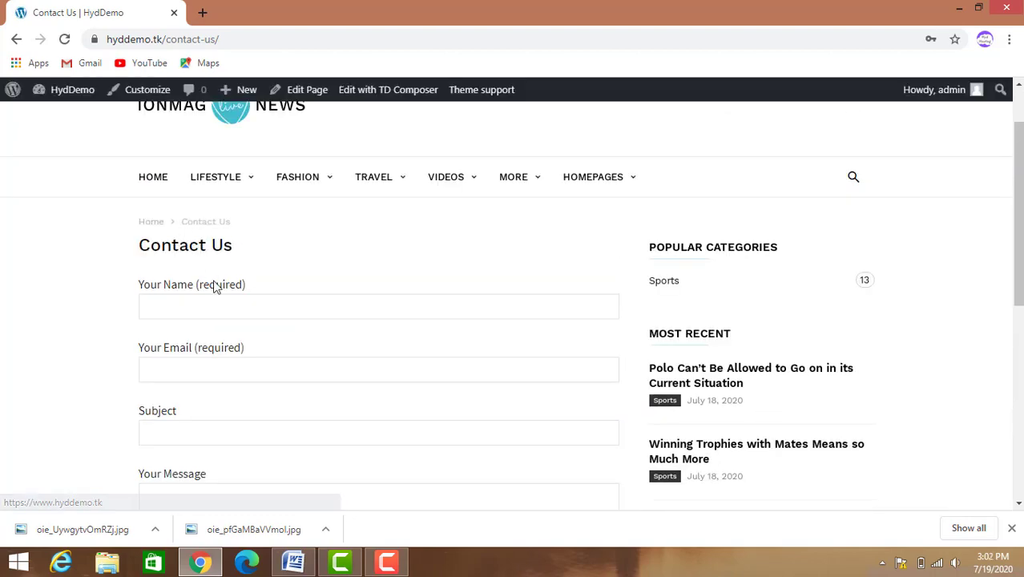
{"action": "scroll", "coordinate": [312, 398], "scroll_direction": "down", "scroll_amount": 3}
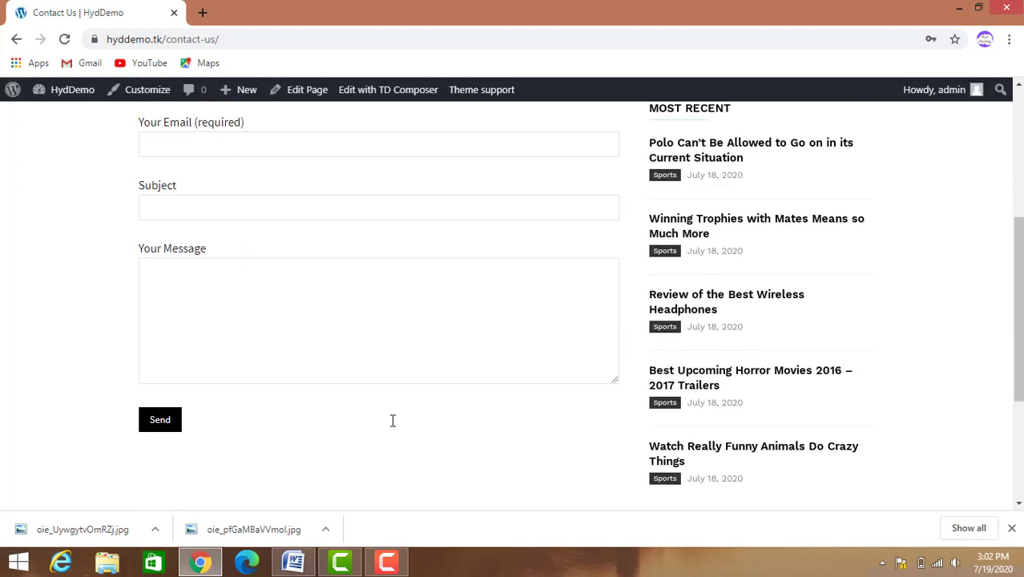
{"action": "scroll", "coordinate": [393, 419], "scroll_direction": "up", "scroll_amount": 3}
{"action": "scroll", "coordinate": [295, 361], "scroll_direction": "down", "scroll_amount": 3}
Open the site's menu settings and load td-demo-header-menu (Header Menu (main)) for editing
{"action": "mouse_move", "coordinate": [71, 98]}
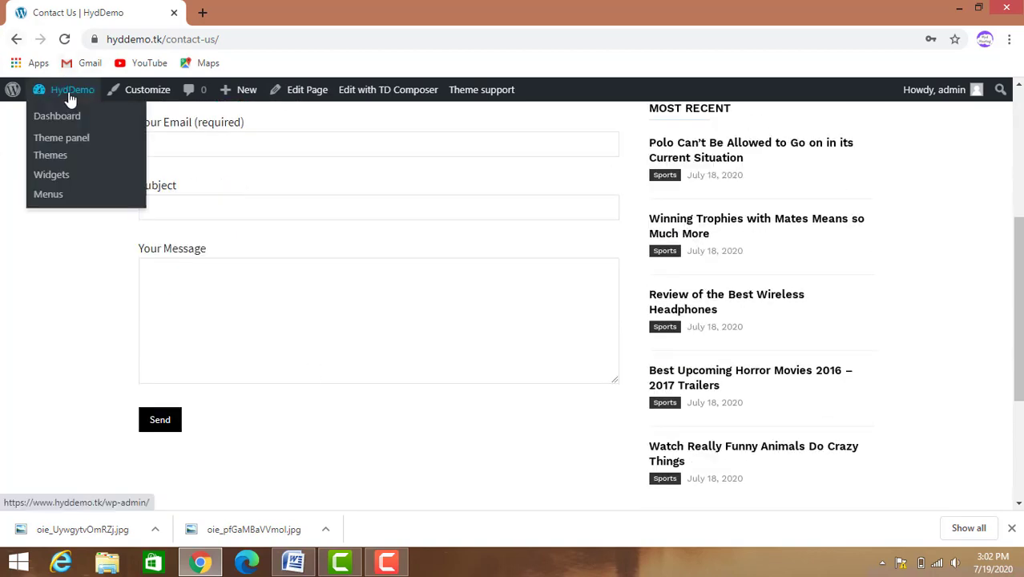
{"action": "left_click", "coordinate": [47, 195]}
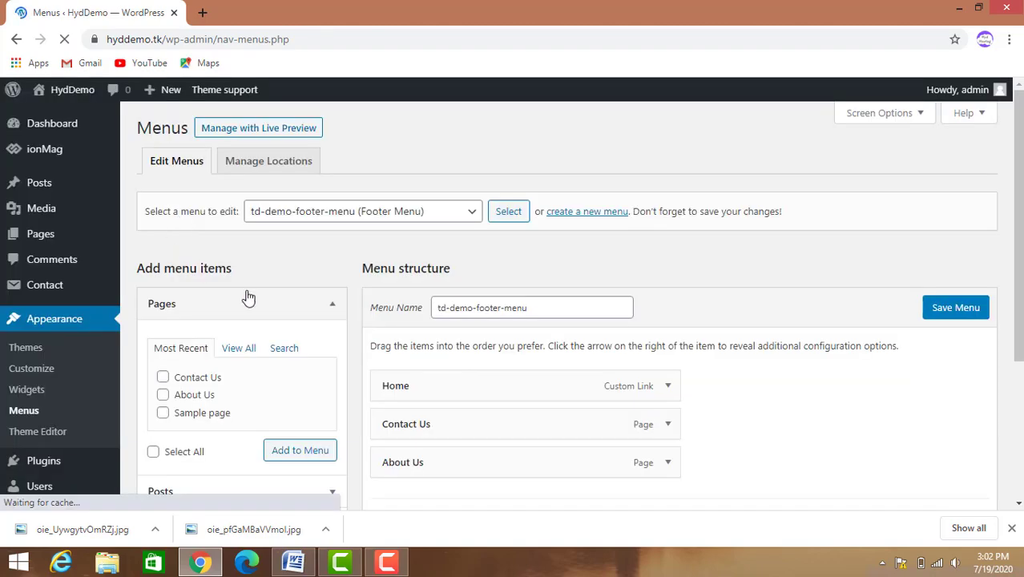
{"action": "scroll", "coordinate": [454, 376], "scroll_direction": "down", "scroll_amount": 2}
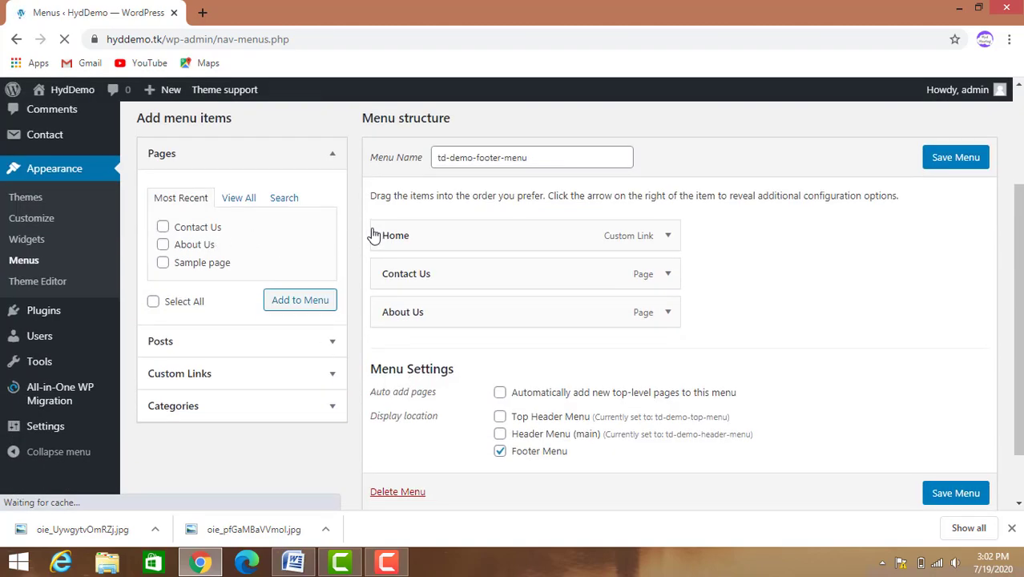
{"action": "scroll", "coordinate": [372, 234], "scroll_direction": "up", "scroll_amount": 2}
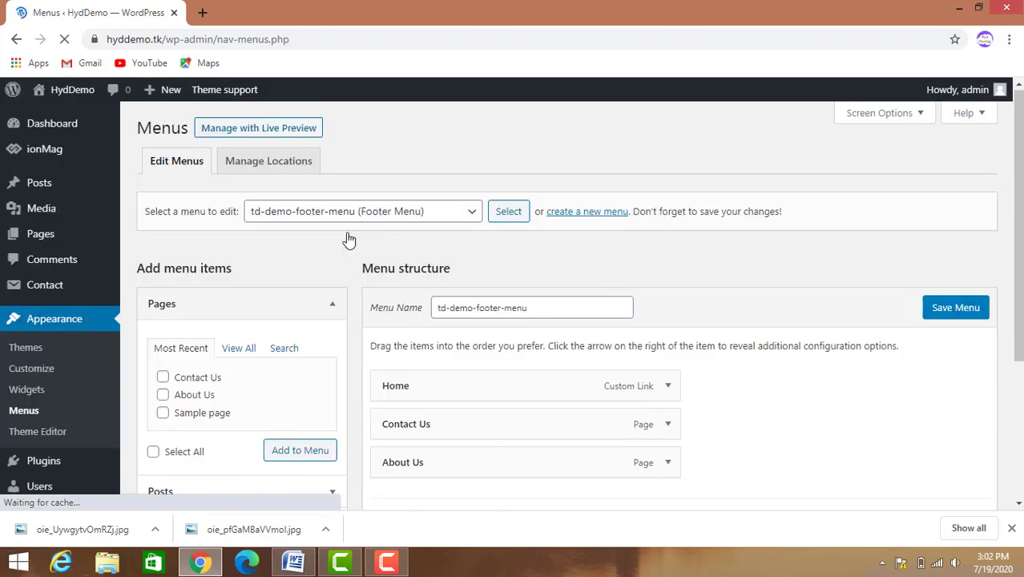
{"action": "left_click", "coordinate": [472, 216]}
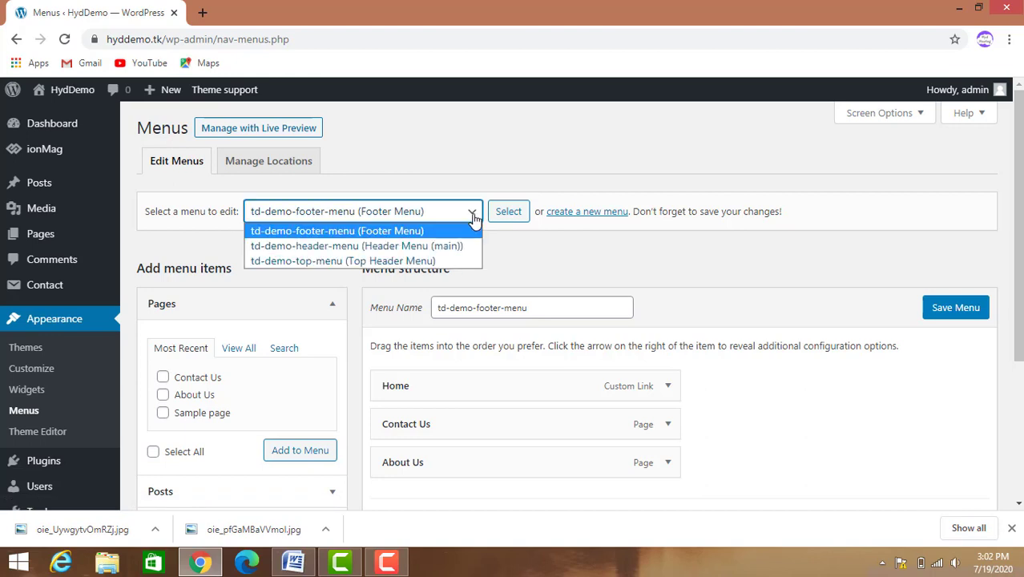
{"action": "left_click", "coordinate": [403, 247]}
{"action": "left_click", "coordinate": [515, 216]}
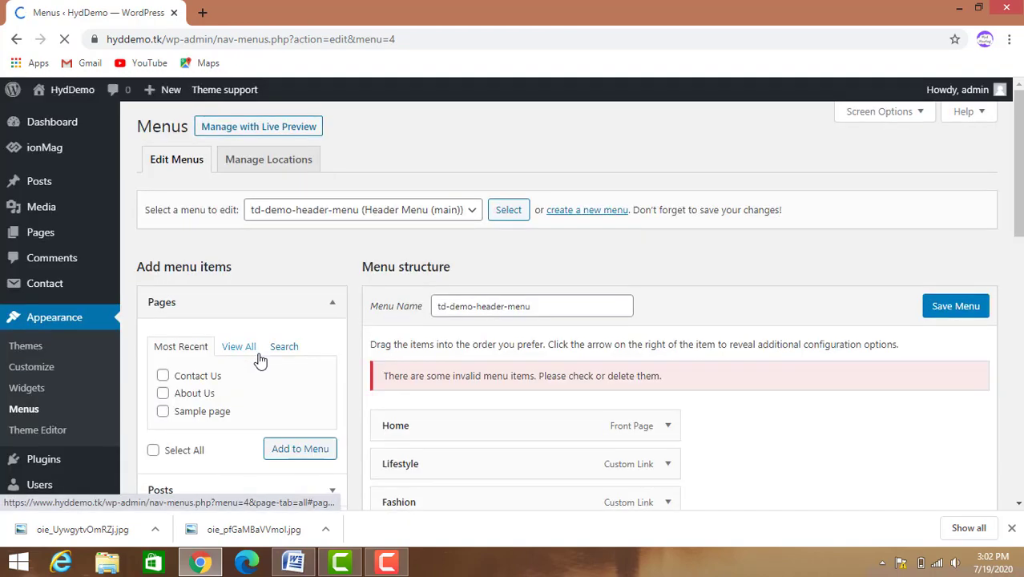
Remove the invalid Homepage – Travel, Homepage – Tech, Homepage – Sport and Homepage – Infinite Scroll sub items from the header menu
{"action": "scroll", "coordinate": [256, 354], "scroll_direction": "down", "scroll_amount": 1}
{"action": "scroll", "coordinate": [461, 348], "scroll_direction": "down", "scroll_amount": 10}
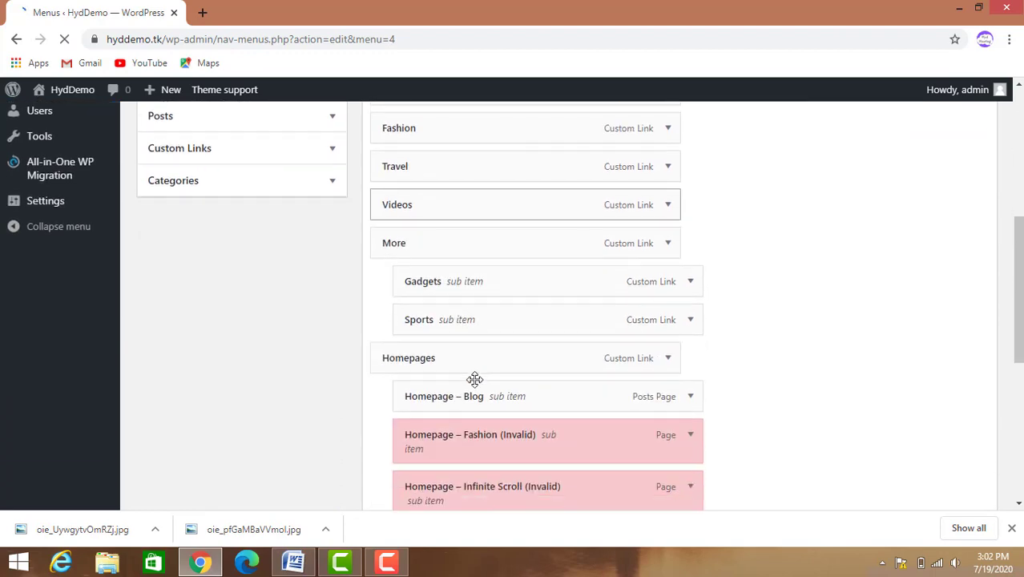
{"action": "scroll", "coordinate": [475, 379], "scroll_direction": "down", "scroll_amount": 1}
{"action": "scroll", "coordinate": [788, 350], "scroll_direction": "up", "scroll_amount": 10}
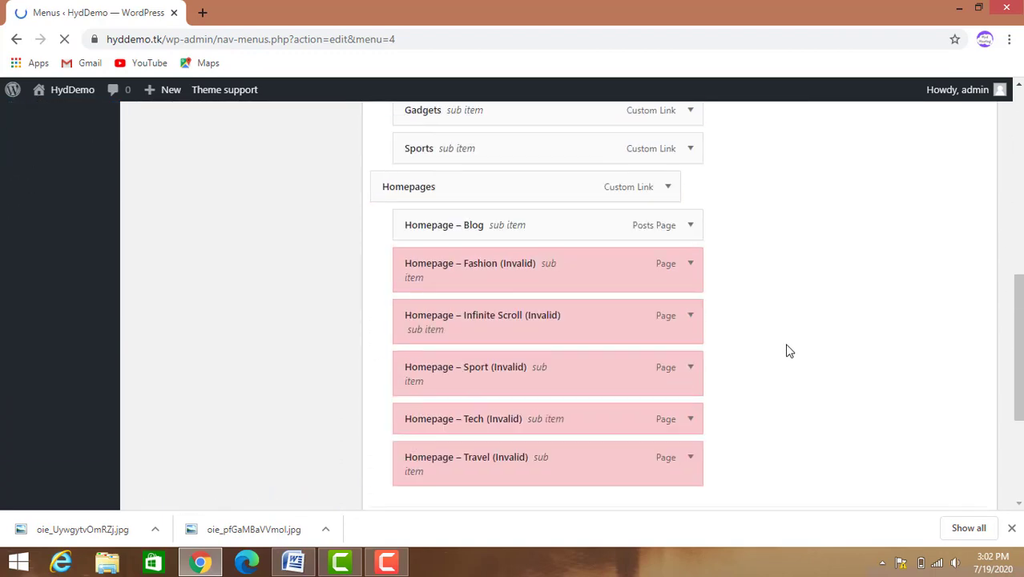
{"action": "scroll", "coordinate": [787, 351], "scroll_direction": "down", "scroll_amount": 10}
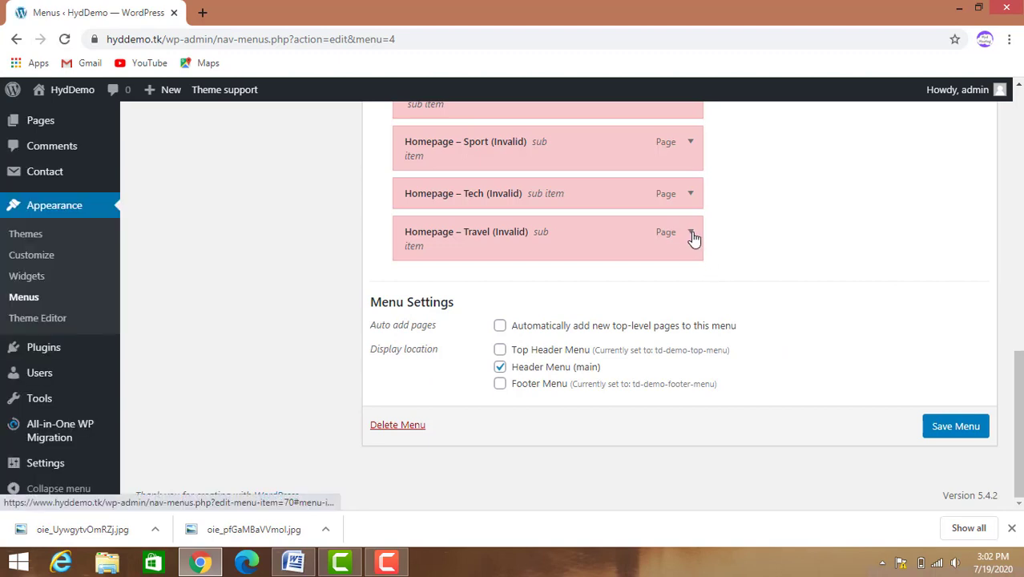
{"action": "left_click", "coordinate": [690, 233]}
{"action": "left_click", "coordinate": [412, 470]}
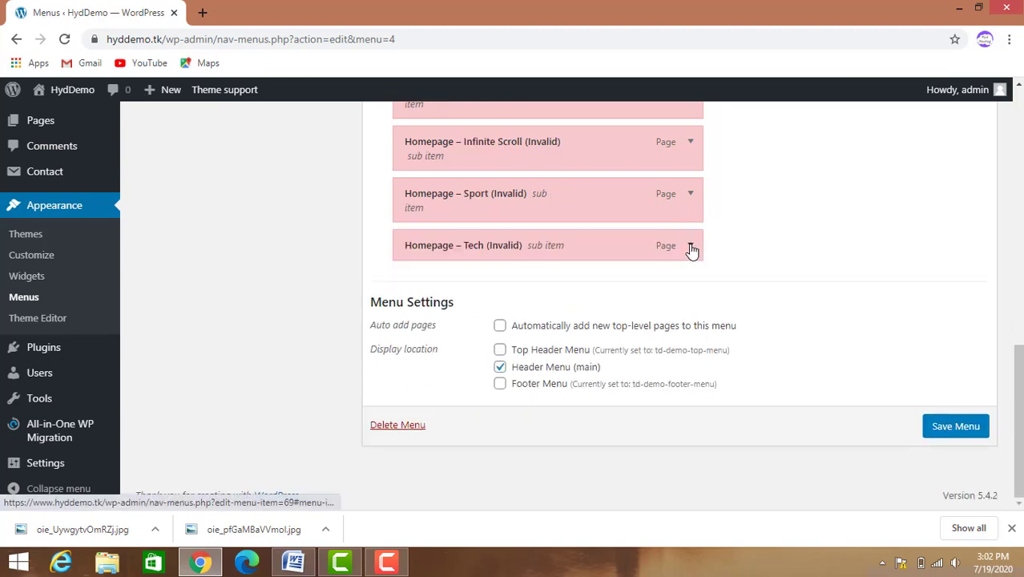
{"action": "left_click", "coordinate": [691, 244]}
{"action": "left_click", "coordinate": [418, 418]}
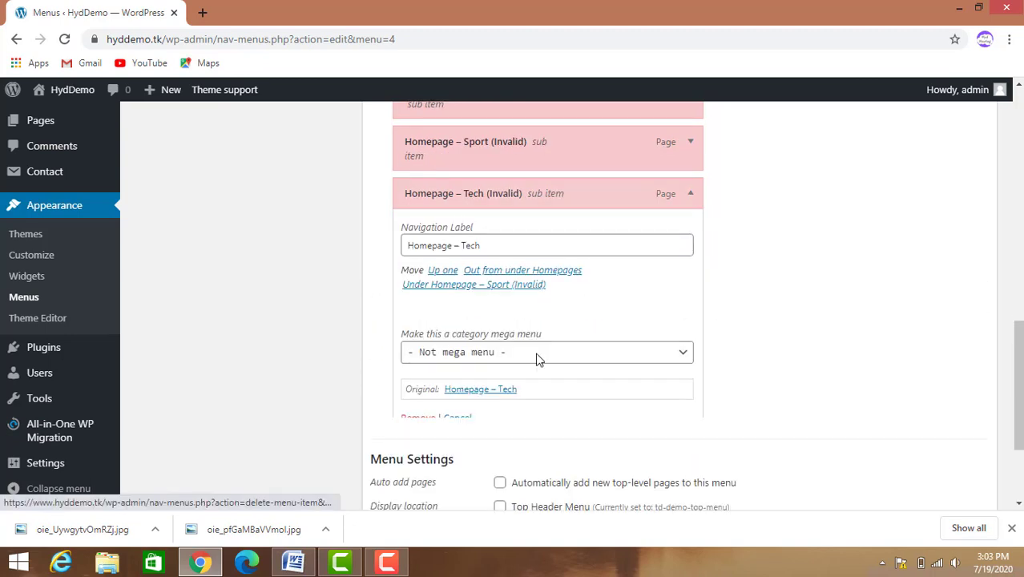
{"action": "left_click", "coordinate": [691, 227]}
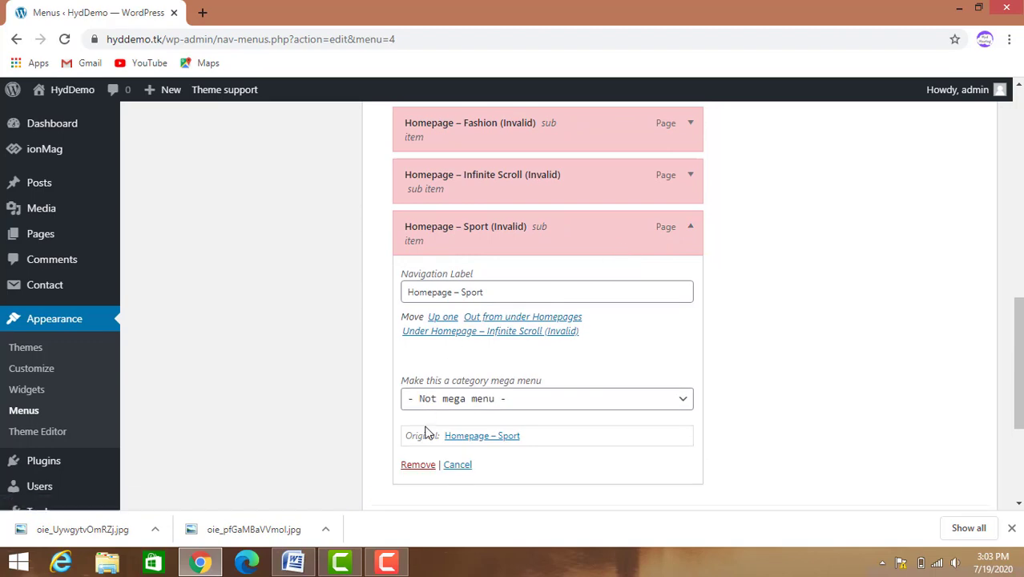
{"action": "left_click", "coordinate": [417, 465]}
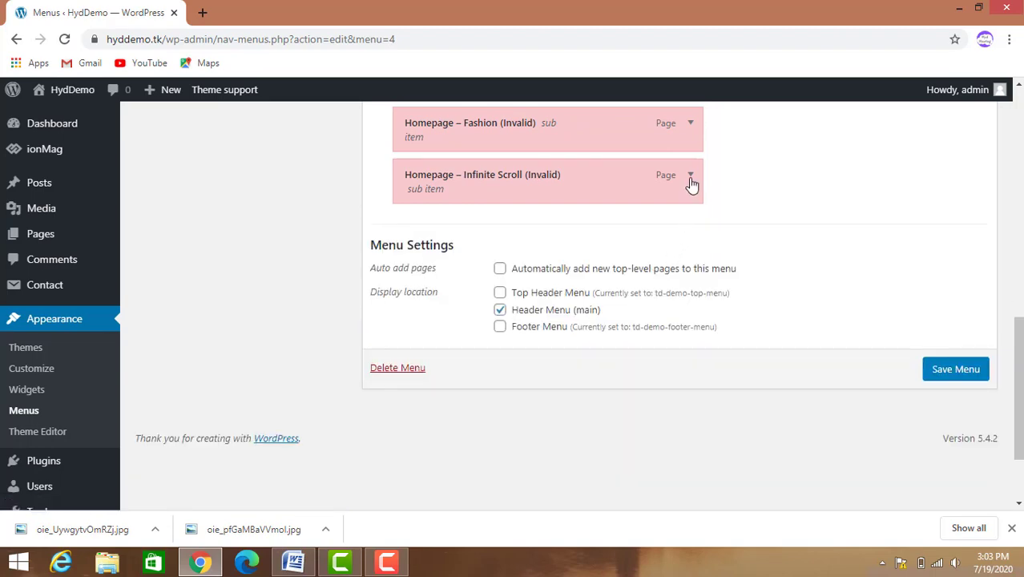
{"action": "left_click", "coordinate": [691, 177]}
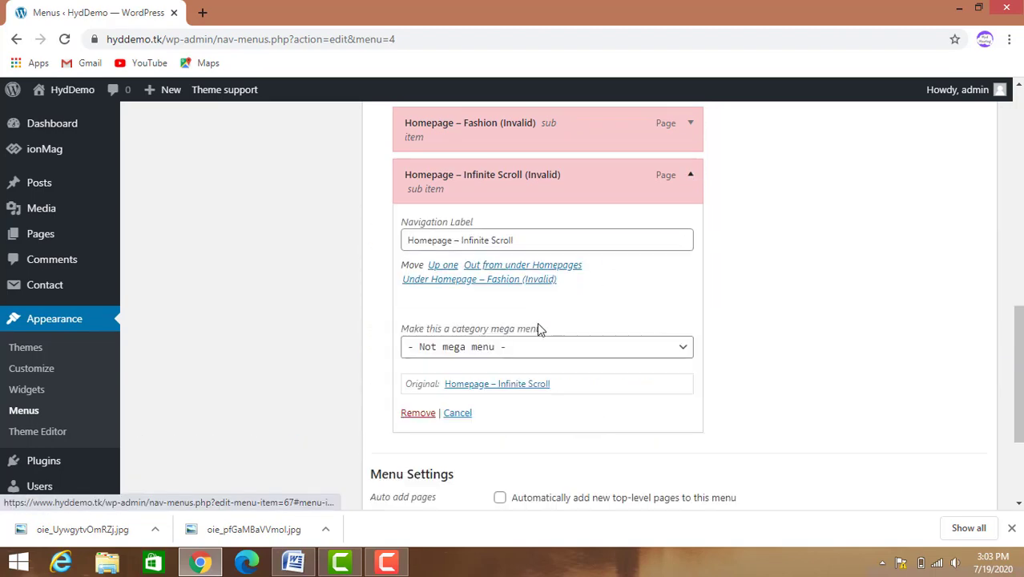
{"action": "left_click", "coordinate": [415, 414]}
Add the Contact Us, About Us and Sample page pages to the header menu
{"action": "scroll", "coordinate": [694, 360], "scroll_direction": "up", "scroll_amount": 7}
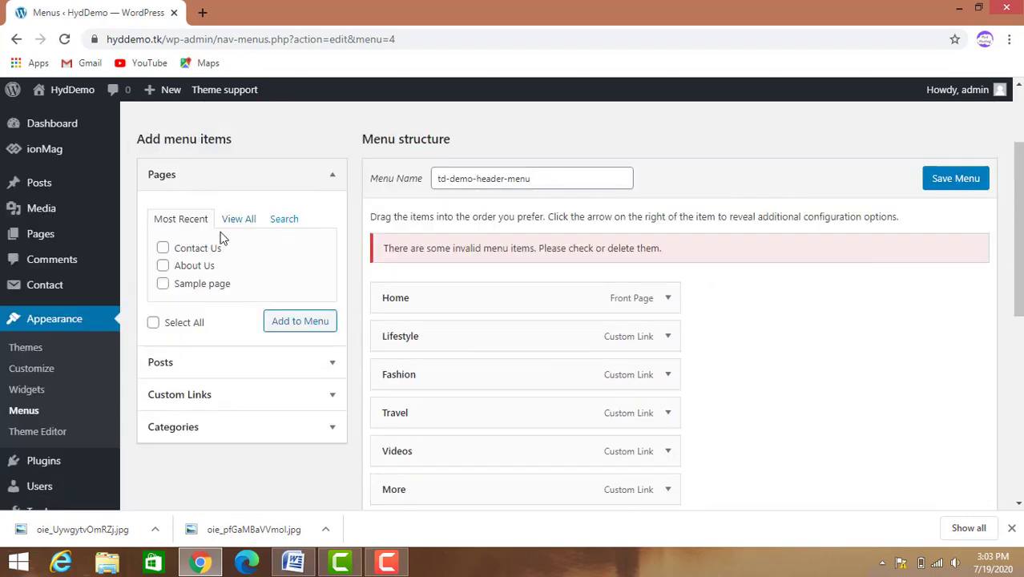
{"action": "left_click", "coordinate": [163, 247]}
{"action": "left_click", "coordinate": [163, 267]}
{"action": "left_click", "coordinate": [163, 285]}
{"action": "left_click", "coordinate": [289, 329]}
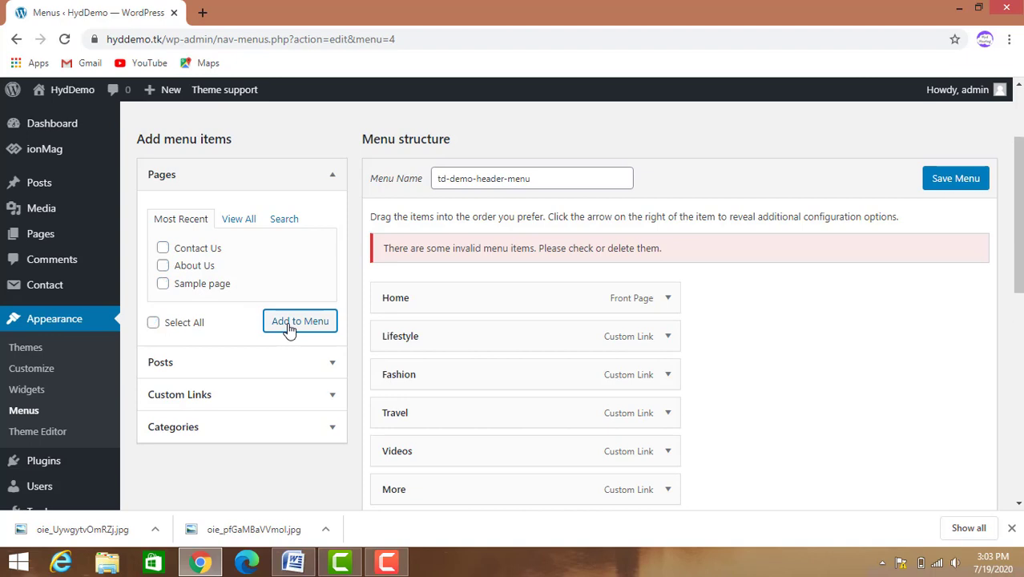
Review the header menu structure with its added pages and the list of menus available for editing
{"action": "scroll", "coordinate": [360, 344], "scroll_direction": "down", "scroll_amount": 5}
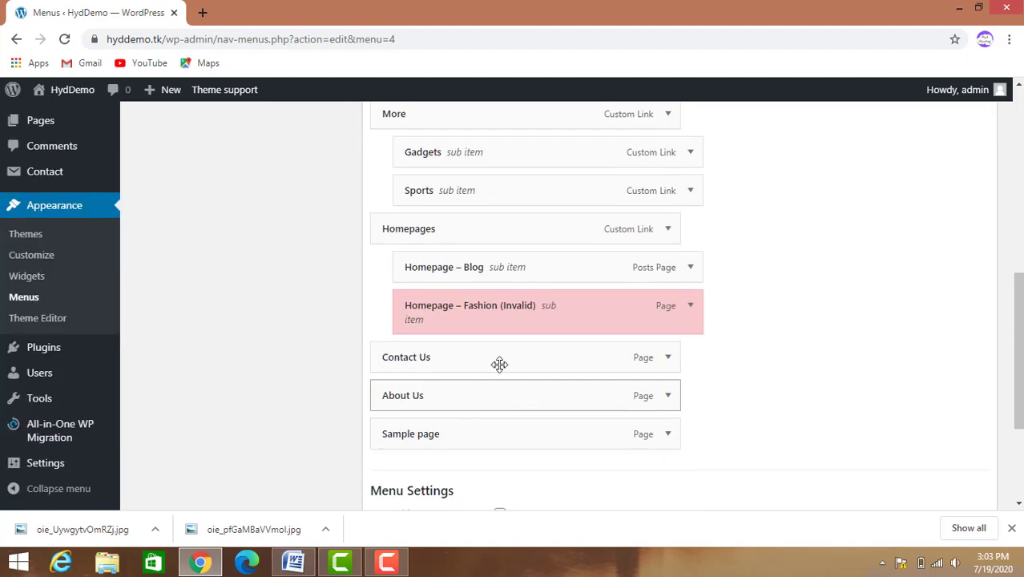
{"action": "scroll", "coordinate": [466, 388], "scroll_direction": "up", "scroll_amount": 5}
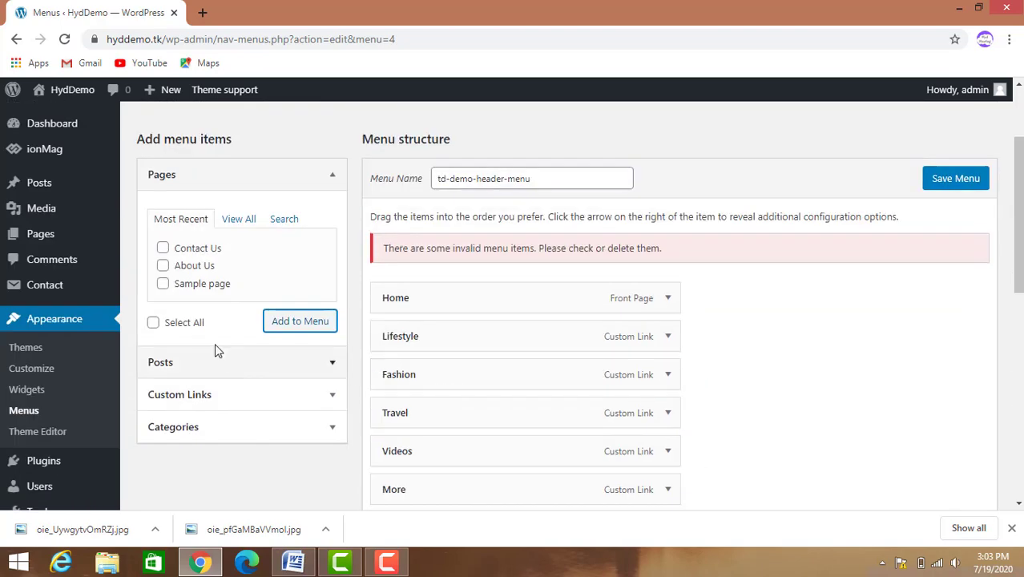
{"action": "scroll", "coordinate": [264, 321], "scroll_direction": "up", "scroll_amount": 2}
{"action": "left_click", "coordinate": [471, 215]}
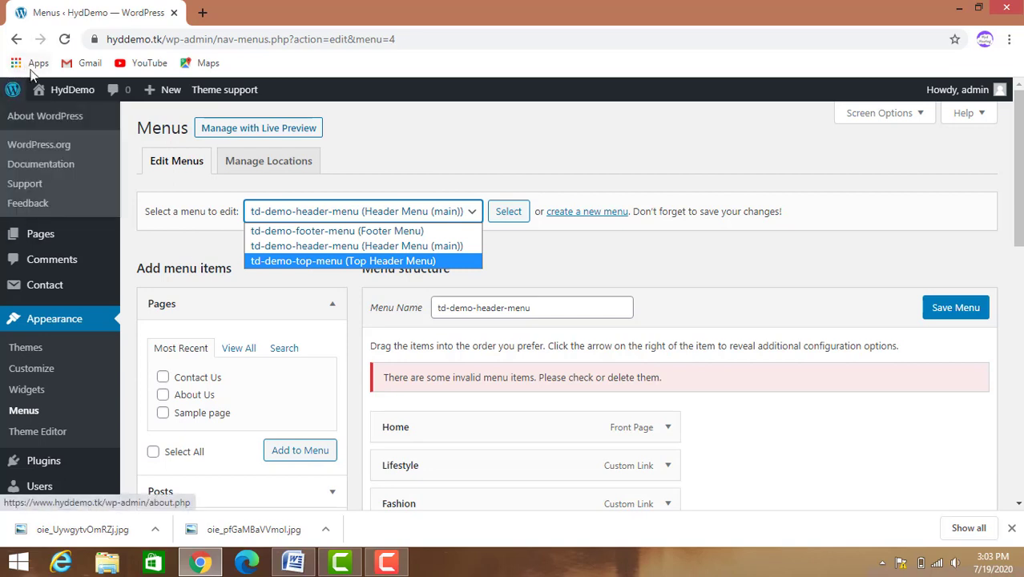
Open the widget settings, leaving the menu edits unsaved, and look through the available widgets, inactive widgets and widget areas
{"action": "left_click", "coordinate": [35, 392]}
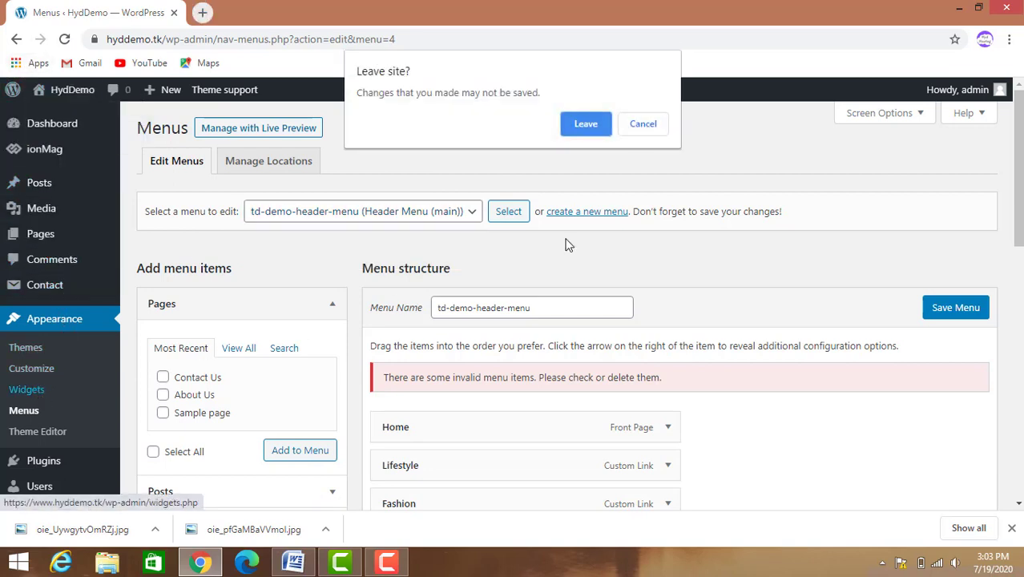
{"action": "left_click", "coordinate": [588, 123]}
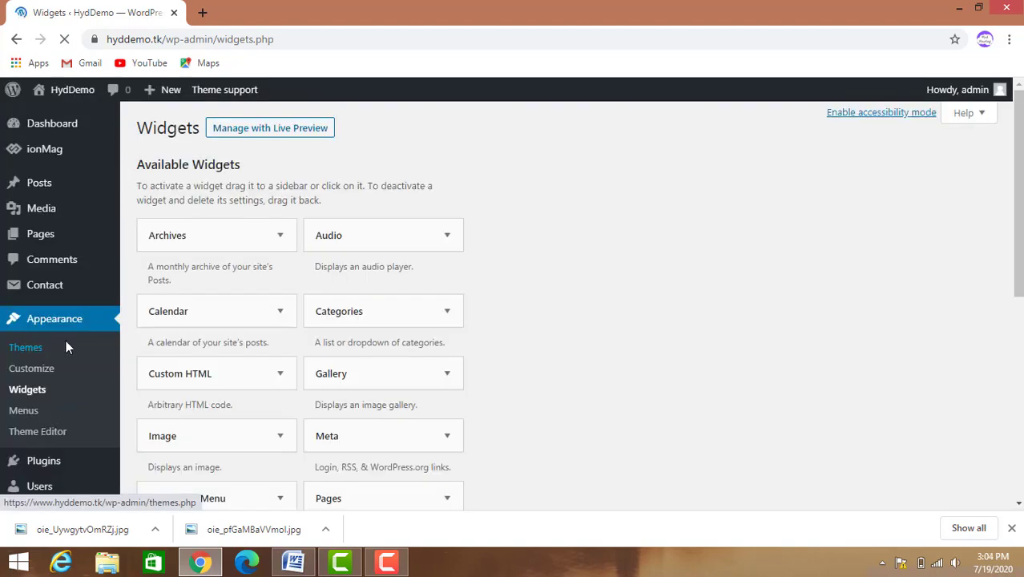
{"action": "scroll", "coordinate": [590, 434], "scroll_direction": "down", "scroll_amount": 6}
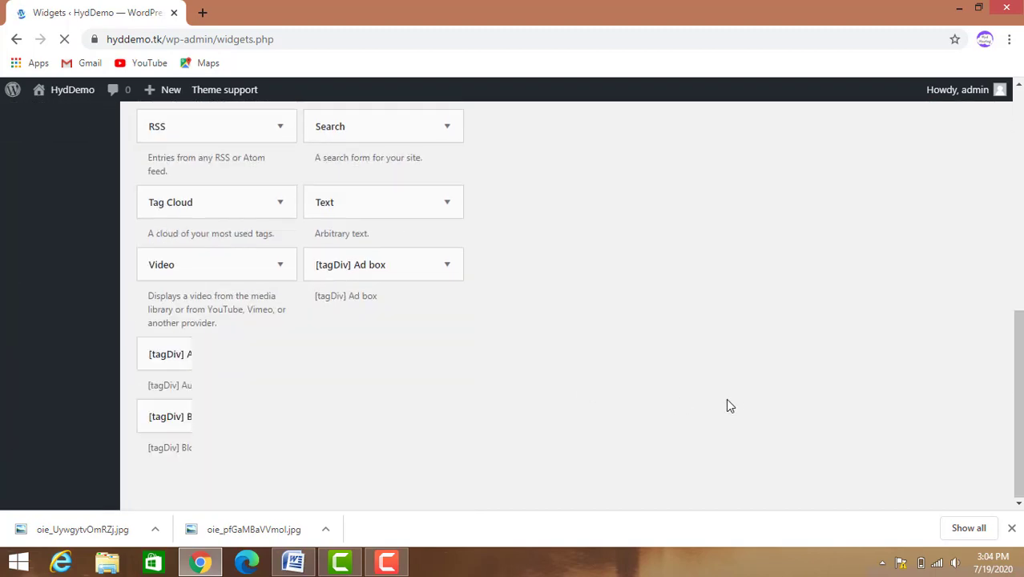
{"action": "scroll", "coordinate": [726, 398], "scroll_direction": "up", "scroll_amount": 6}
{"action": "scroll", "coordinate": [728, 404], "scroll_direction": "up", "scroll_amount": 1}
{"action": "scroll", "coordinate": [728, 405], "scroll_direction": "down", "scroll_amount": 10}
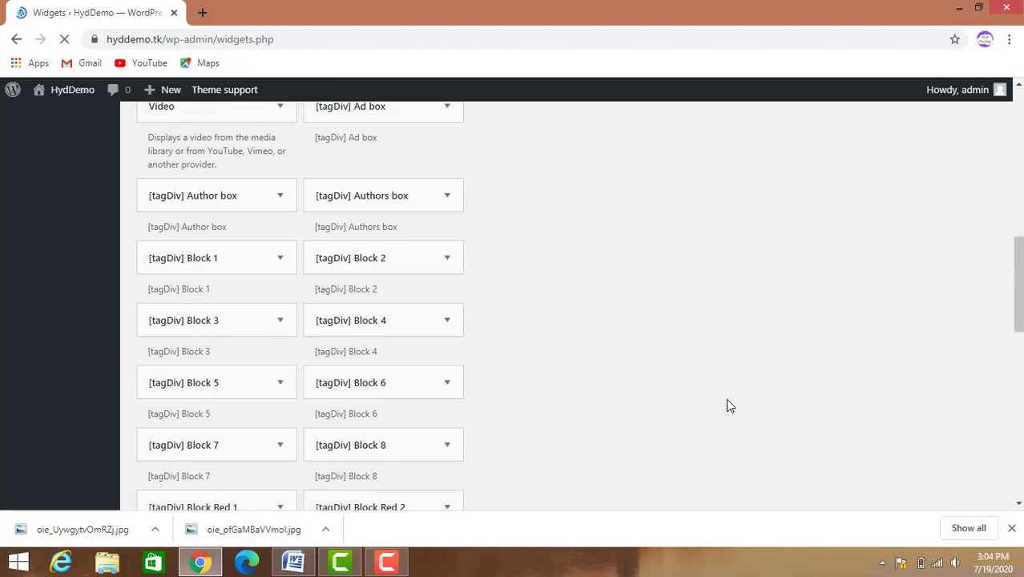
{"action": "scroll", "coordinate": [726, 405], "scroll_direction": "up", "scroll_amount": 8}
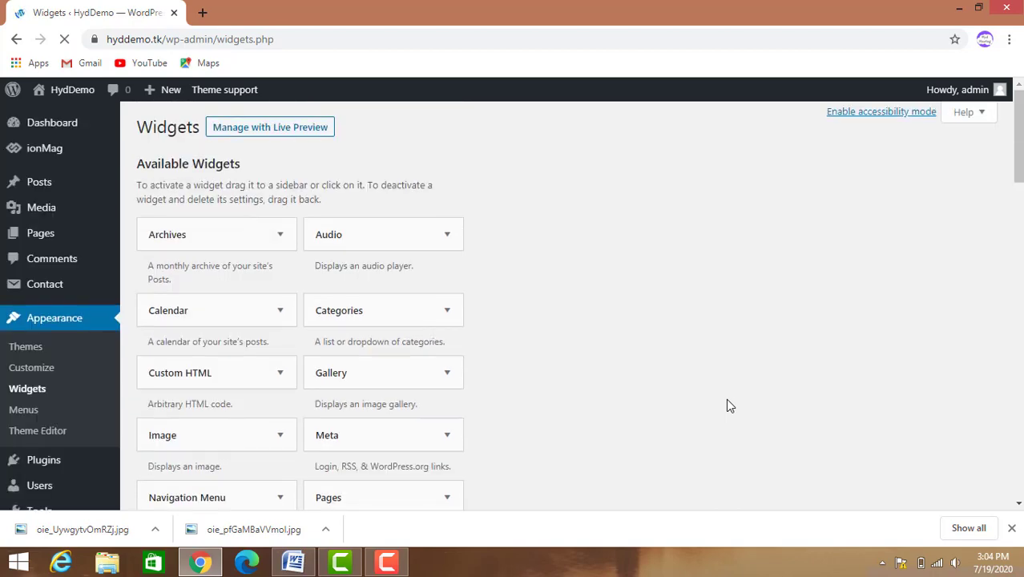
{"action": "scroll", "coordinate": [729, 405], "scroll_direction": "down", "scroll_amount": 15}
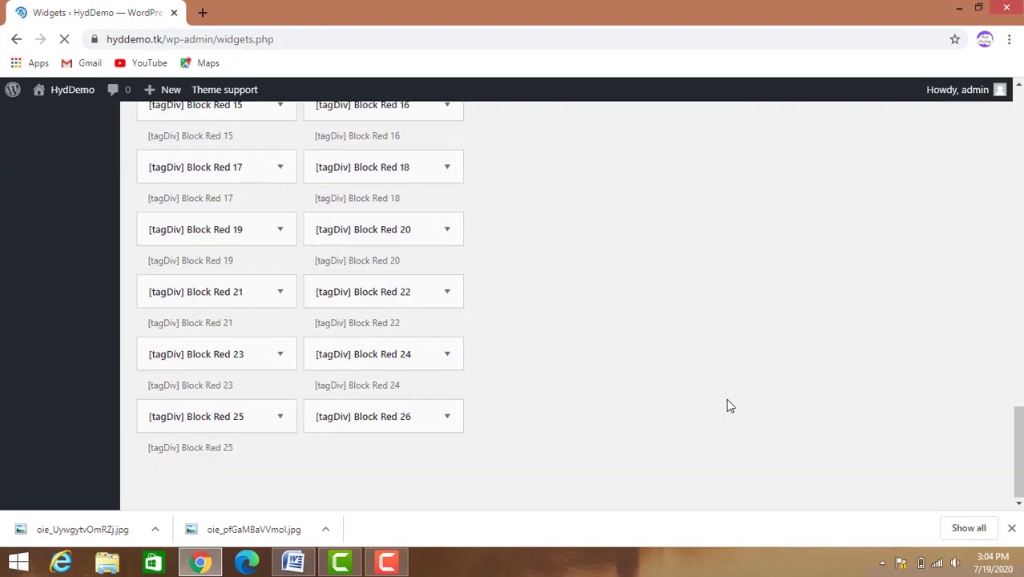
{"action": "scroll", "coordinate": [729, 405], "scroll_direction": "down", "scroll_amount": 2}
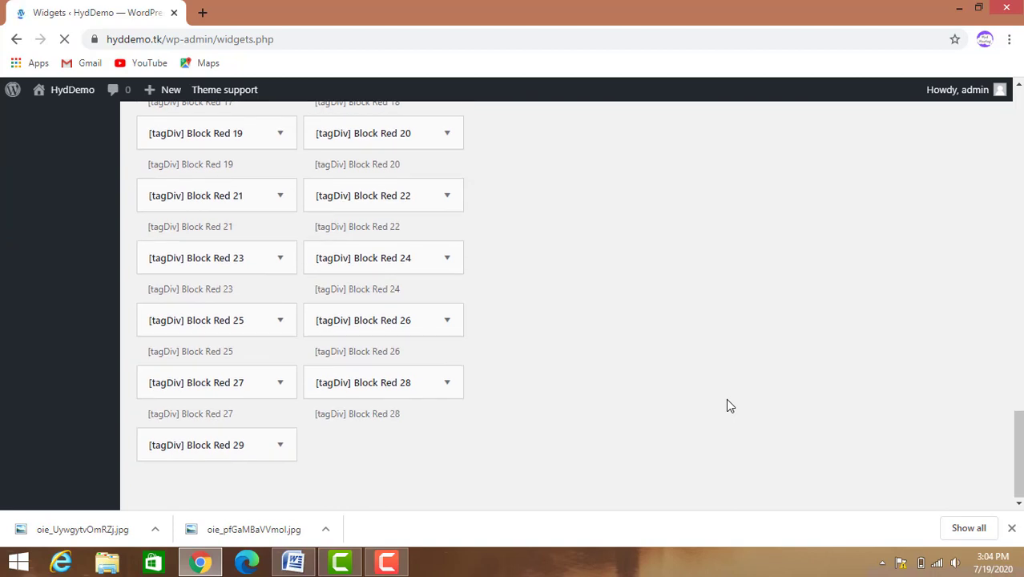
{"action": "scroll", "coordinate": [729, 405], "scroll_direction": "down", "scroll_amount": 3}
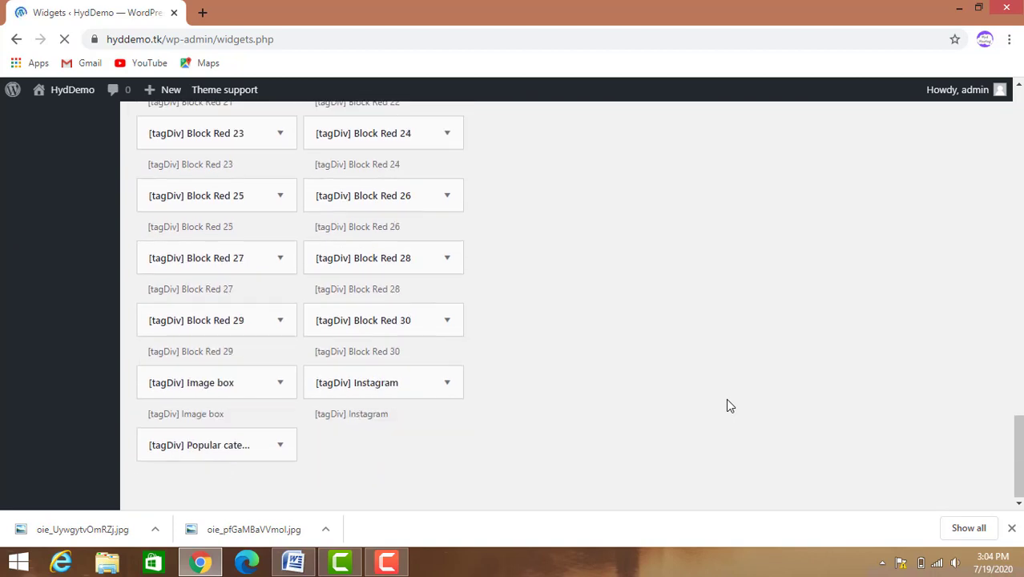
{"action": "scroll", "coordinate": [729, 406], "scroll_direction": "down", "scroll_amount": 3}
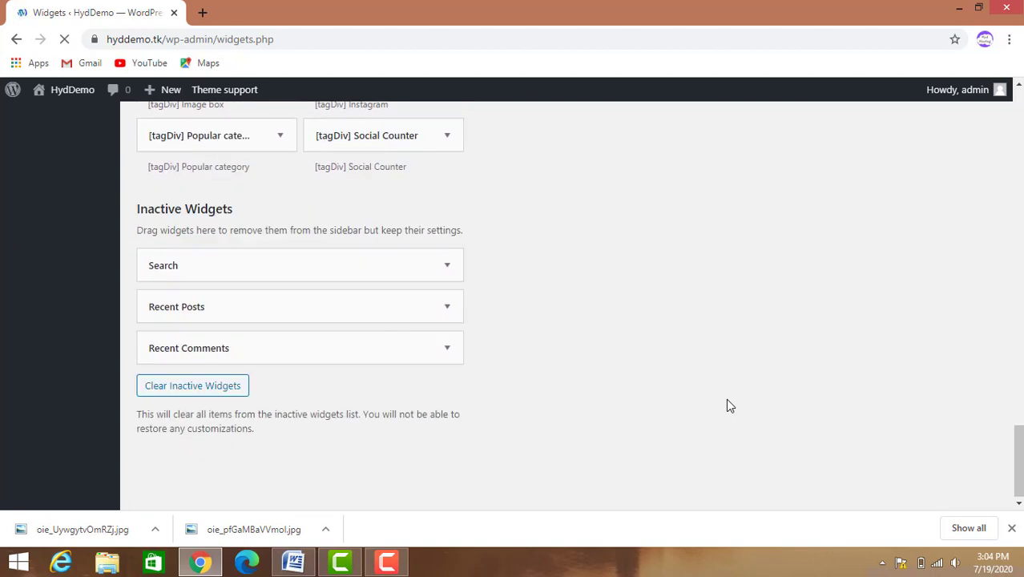
{"action": "scroll", "coordinate": [729, 405], "scroll_direction": "up", "scroll_amount": 20}
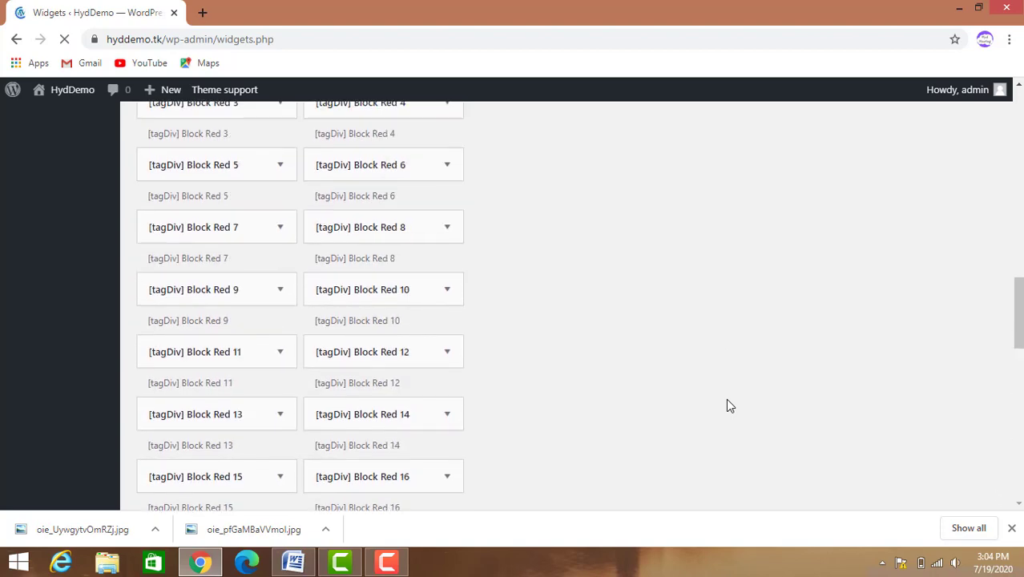
{"action": "scroll", "coordinate": [725, 398], "scroll_direction": "up", "scroll_amount": 7}
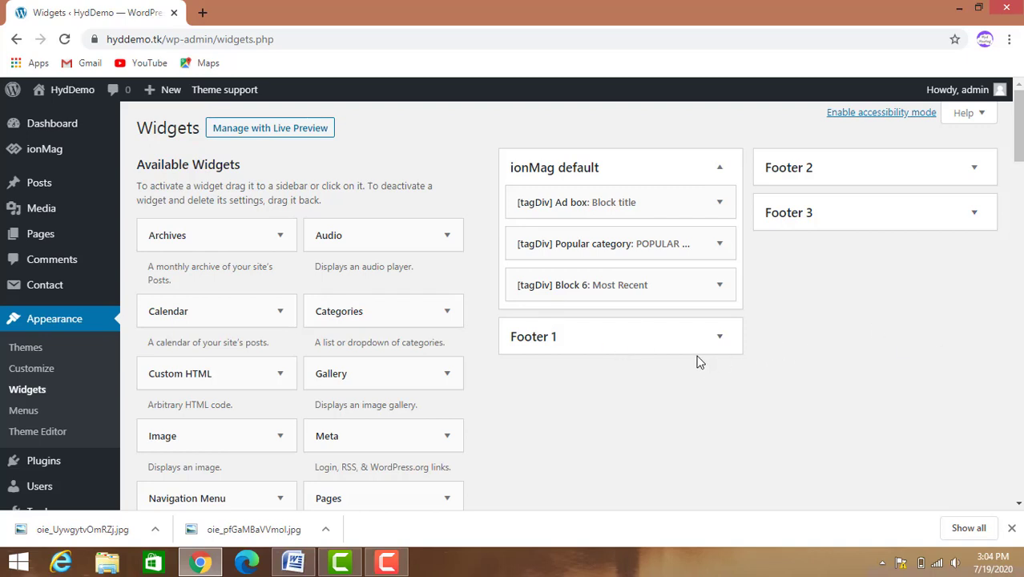
Check which widget areas the Gallery widget can be added to, cancel the placement and look over the available widgets
{"action": "left_click", "coordinate": [446, 380]}
{"action": "scroll", "coordinate": [446, 381], "scroll_direction": "down", "scroll_amount": 4}
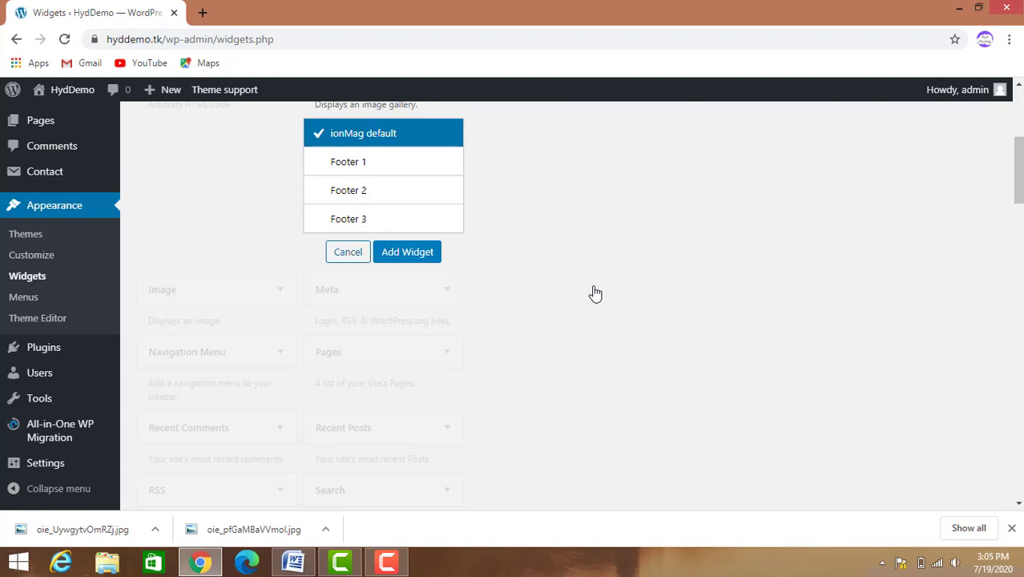
{"action": "scroll", "coordinate": [594, 293], "scroll_direction": "up", "scroll_amount": 4}
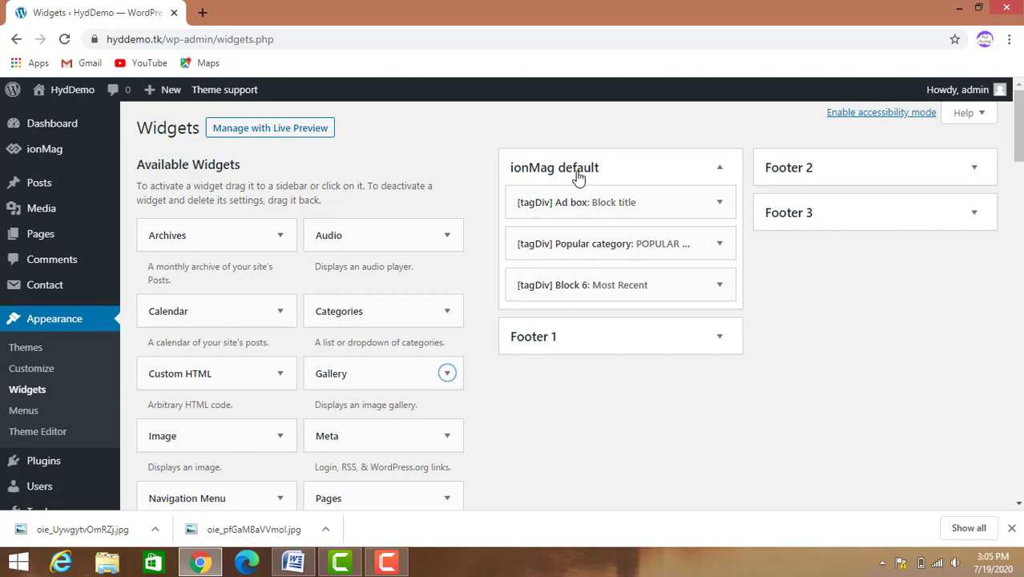
{"action": "scroll", "coordinate": [575, 381], "scroll_direction": "down", "scroll_amount": 2}
{"action": "scroll", "coordinate": [580, 384], "scroll_direction": "down", "scroll_amount": 12}
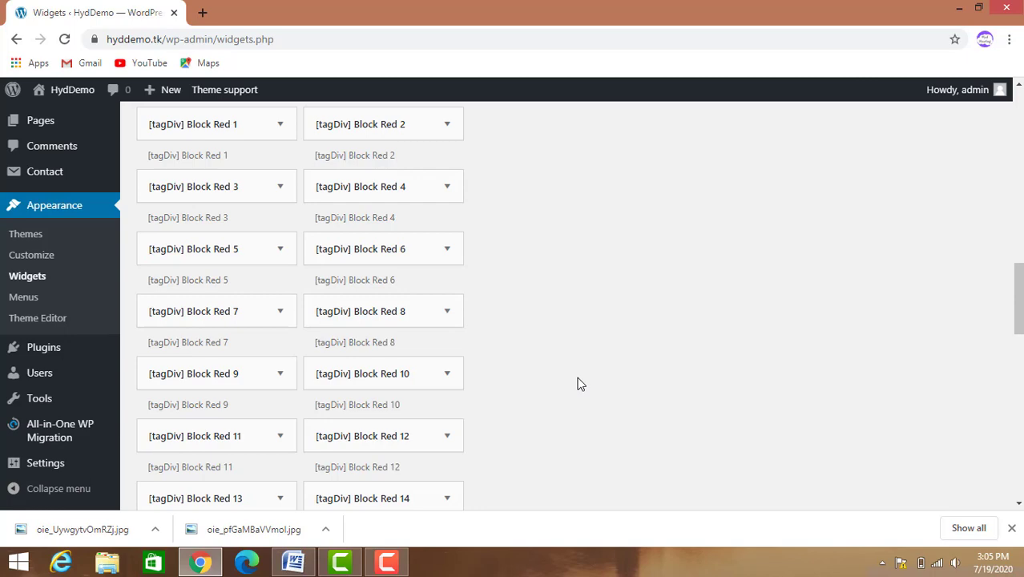
{"action": "scroll", "coordinate": [579, 382], "scroll_direction": "up", "scroll_amount": 12}
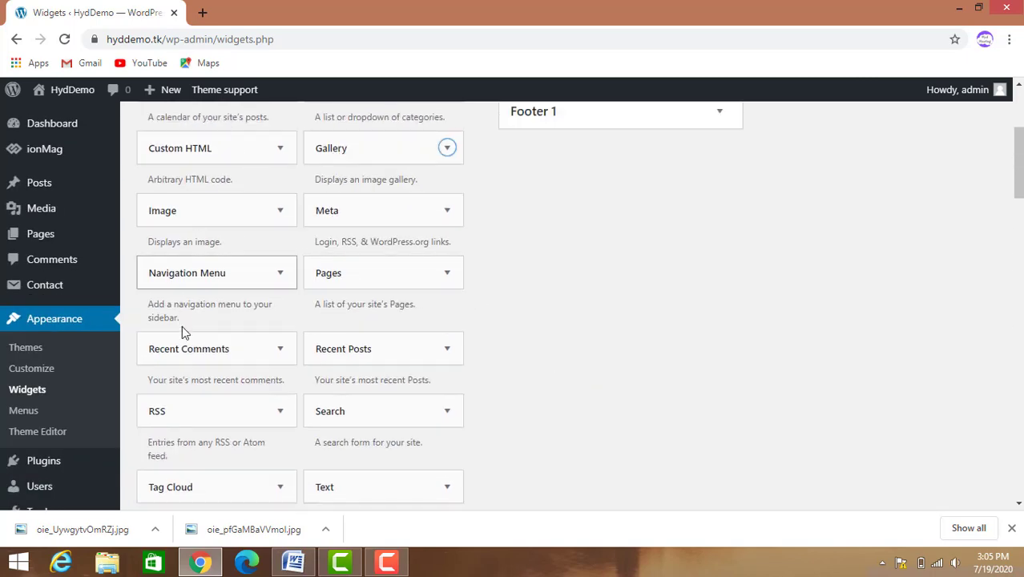
{"action": "scroll", "coordinate": [601, 313], "scroll_direction": "up", "scroll_amount": 3}
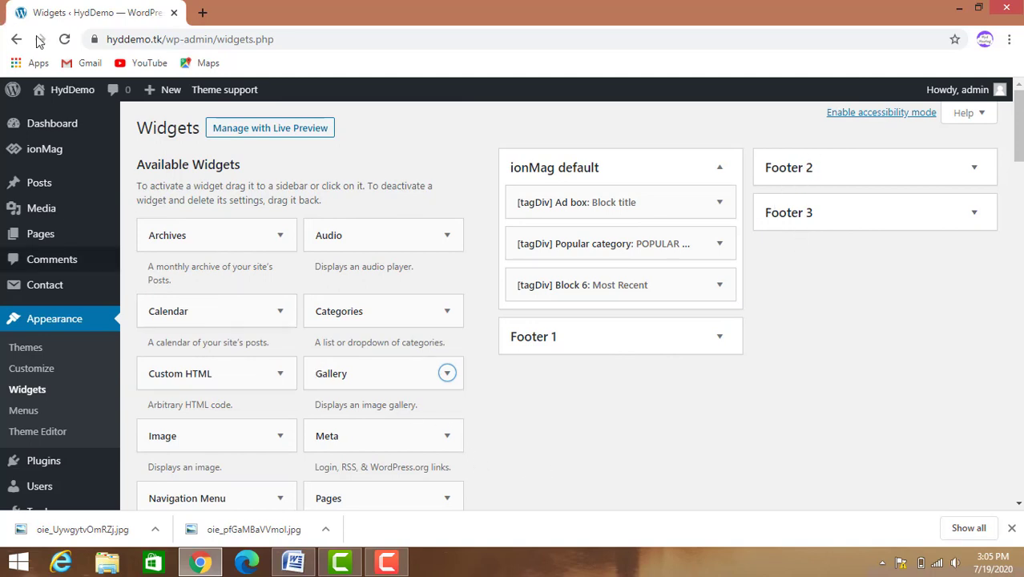
Visit the live HydDemo homepage and look through it from the header menu down to the footer
{"action": "mouse_move", "coordinate": [69, 97]}
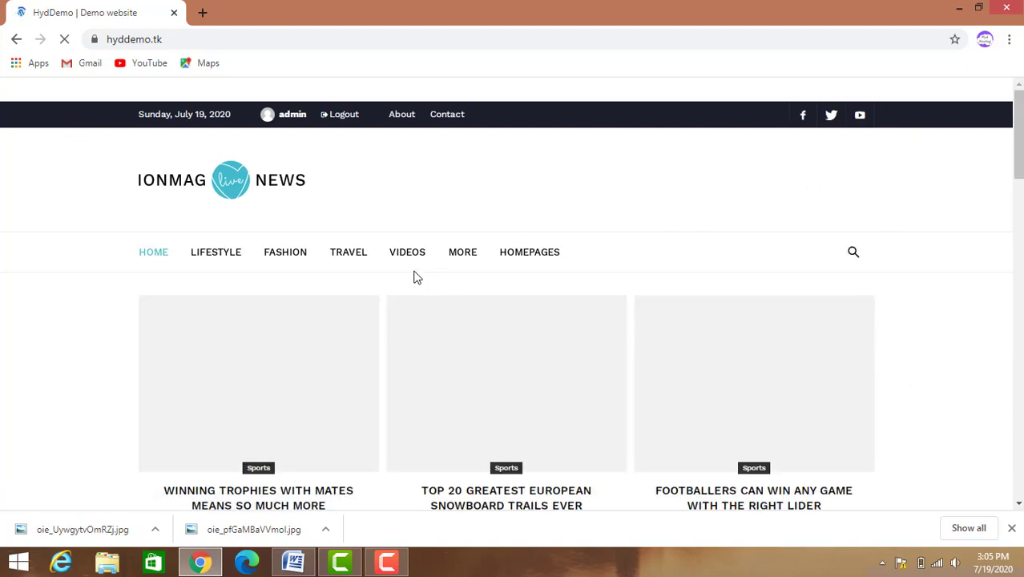
{"action": "scroll", "coordinate": [793, 385], "scroll_direction": "down", "scroll_amount": 5}
{"action": "scroll", "coordinate": [821, 420], "scroll_direction": "down", "scroll_amount": 10}
{"action": "scroll", "coordinate": [821, 420], "scroll_direction": "down", "scroll_amount": 4}
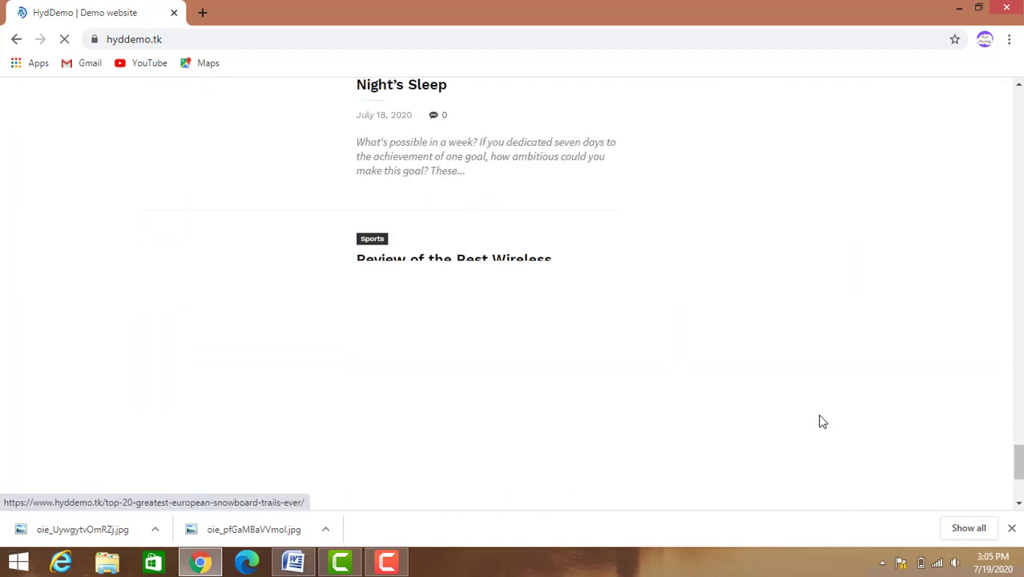
{"action": "scroll", "coordinate": [821, 421], "scroll_direction": "down", "scroll_amount": 3}
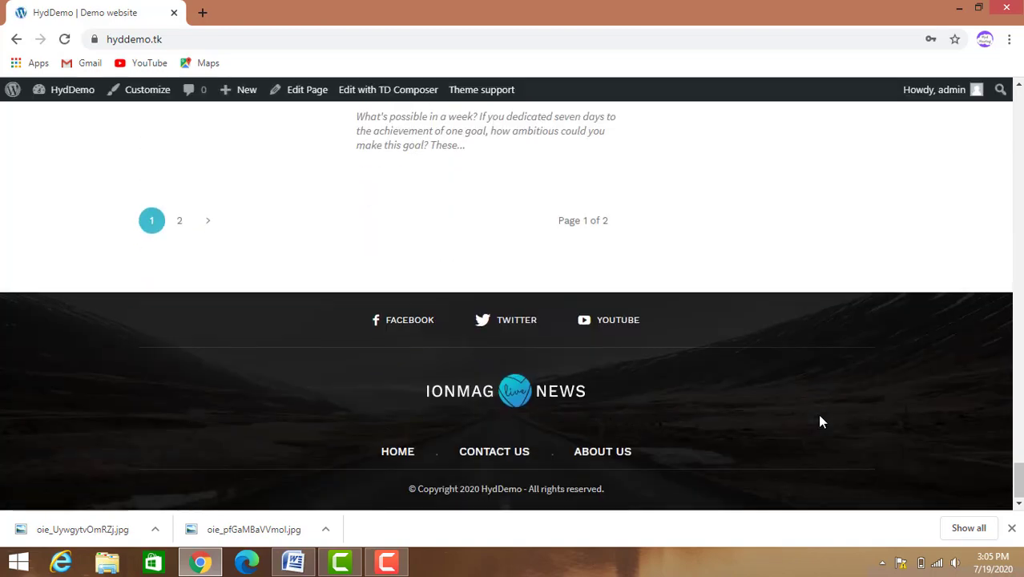